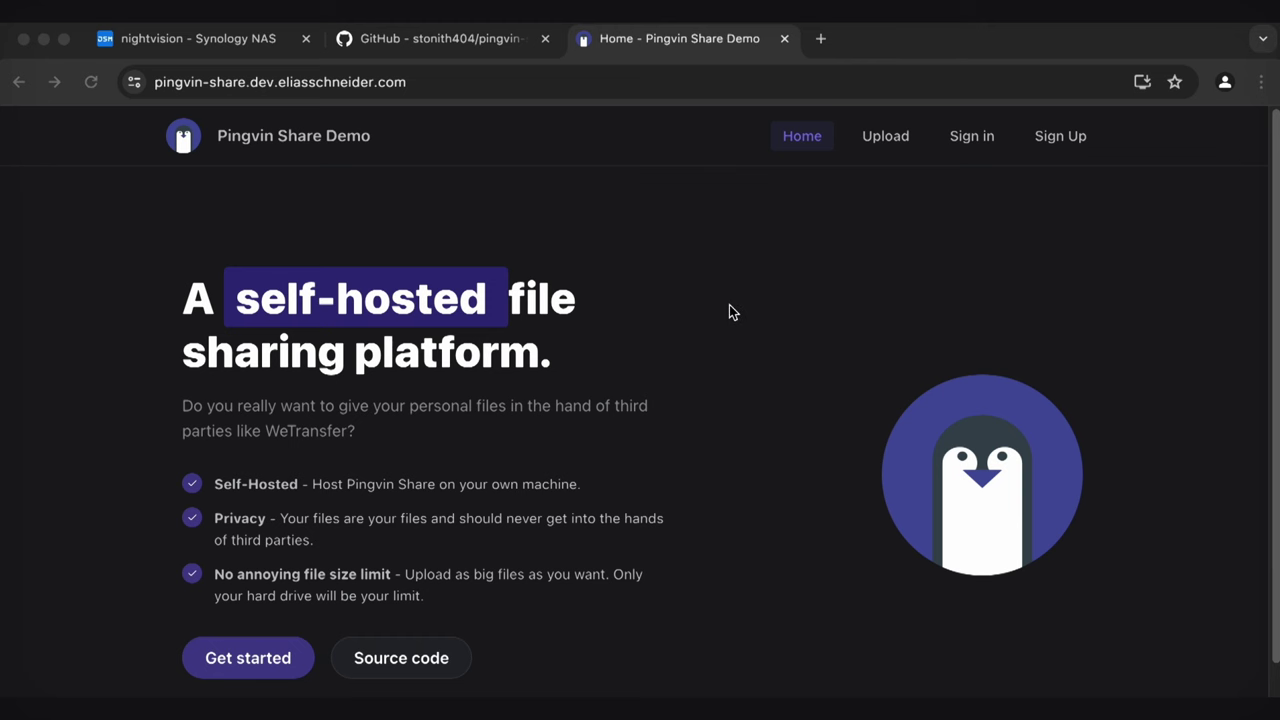
Open the demo's upload page and add a screenshot file to start a new share
{"action": "left_click", "coordinate": [893, 152]}
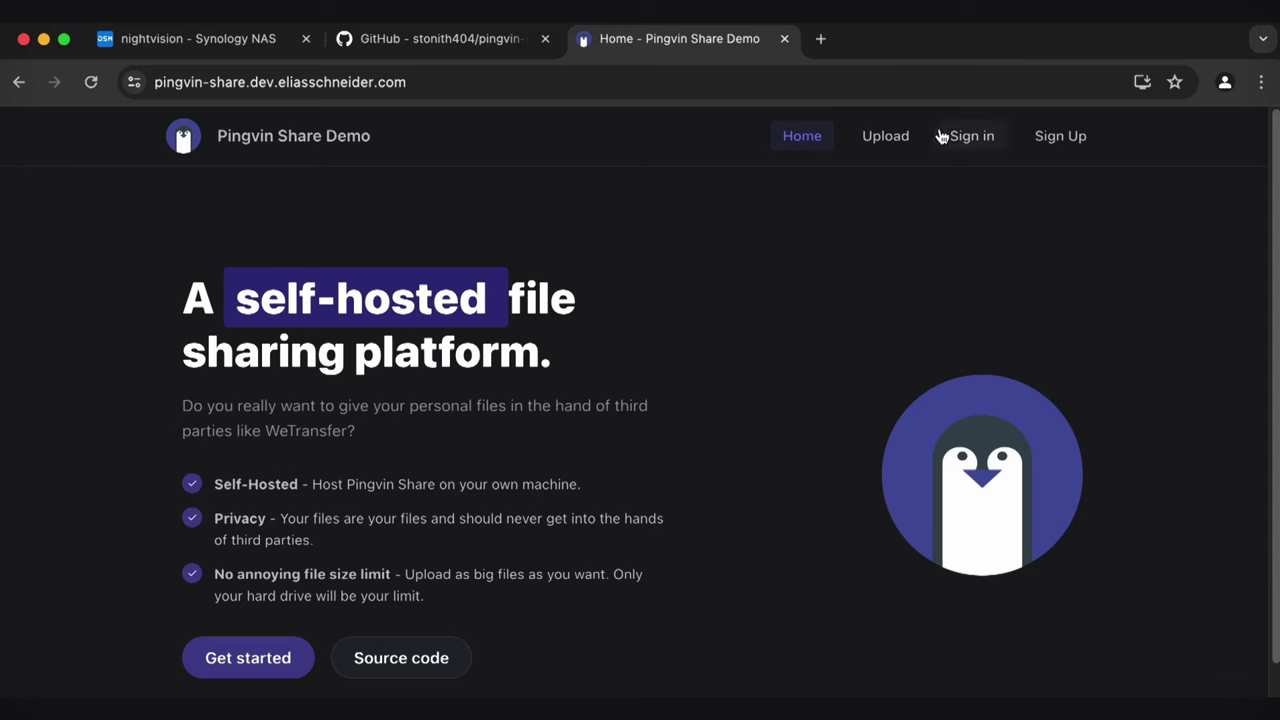
{"action": "left_click", "coordinate": [870, 145]}
{"action": "left_click", "coordinate": [657, 329]}
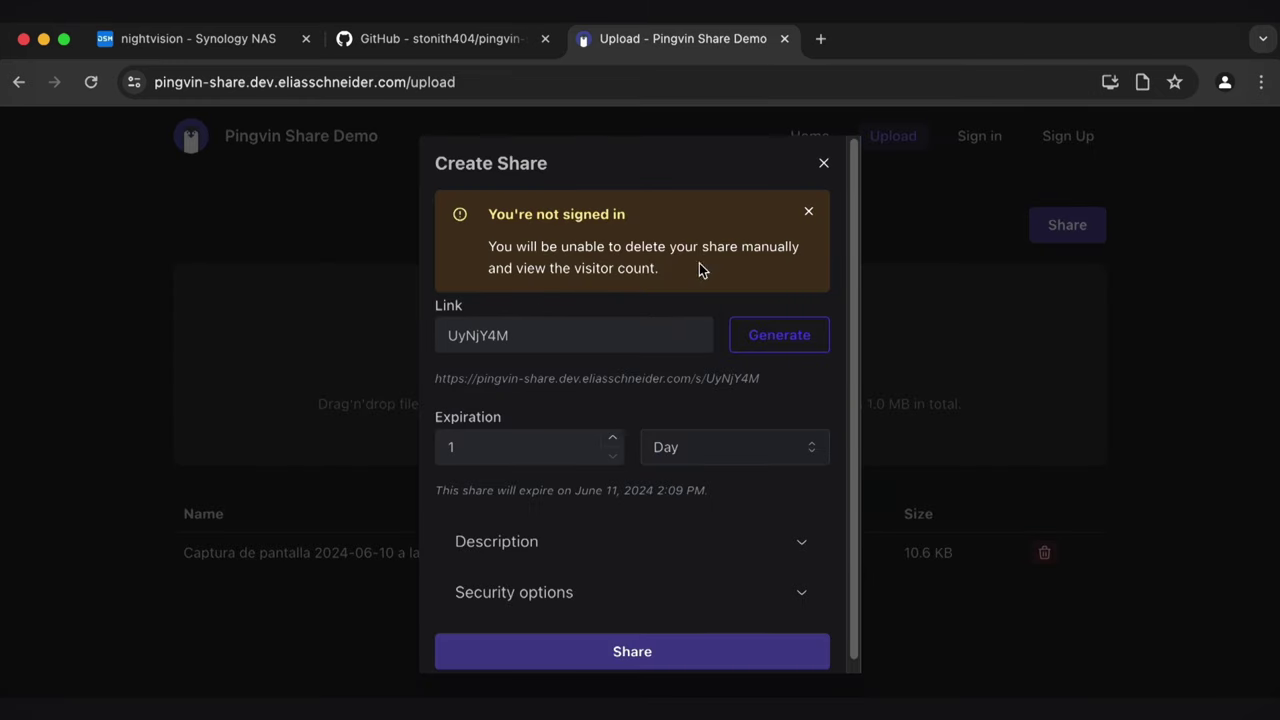
Review the share link, Security and Description options, then close the Create Share dialog
{"action": "left_click", "coordinate": [449, 380]}
{"action": "left_click_drag", "start_coordinate": [449, 380], "coordinate": [781, 381]}
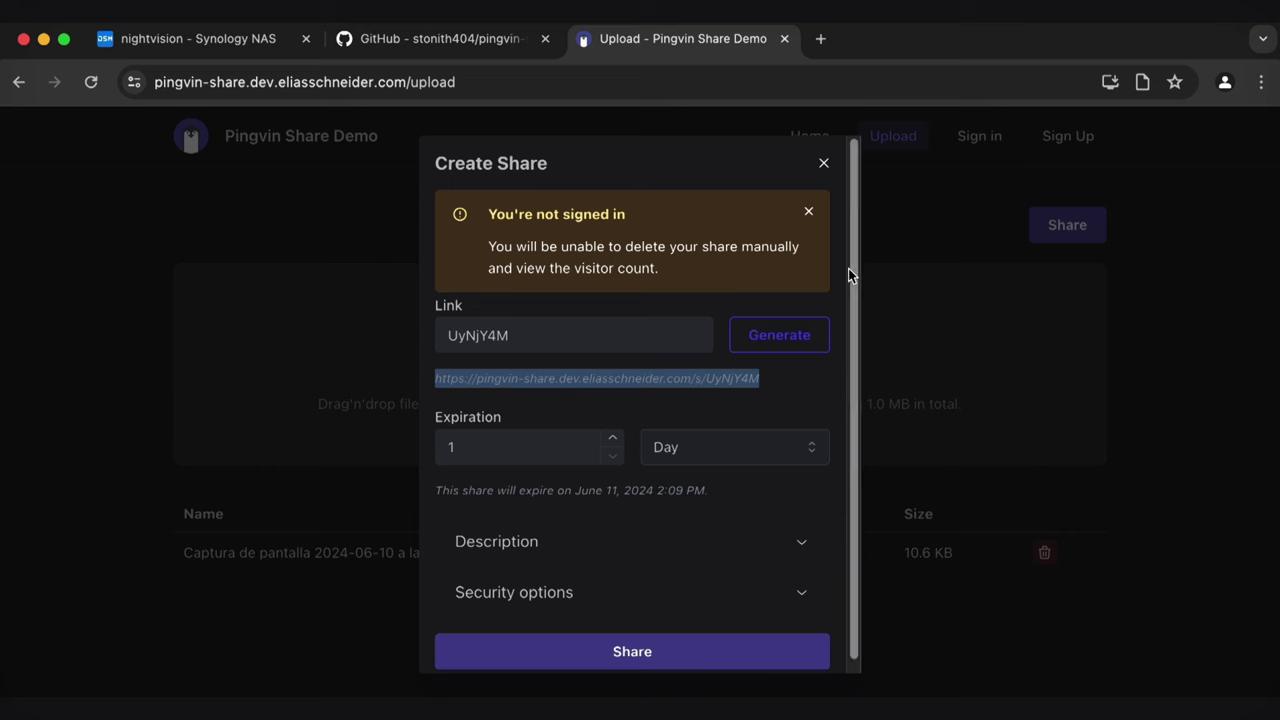
{"action": "scroll", "coordinate": [851, 309], "scroll_direction": "down", "scroll_amount": 1}
{"action": "left_click", "coordinate": [764, 585]}
{"action": "scroll", "coordinate": [794, 440], "scroll_direction": "down", "scroll_amount": 5}
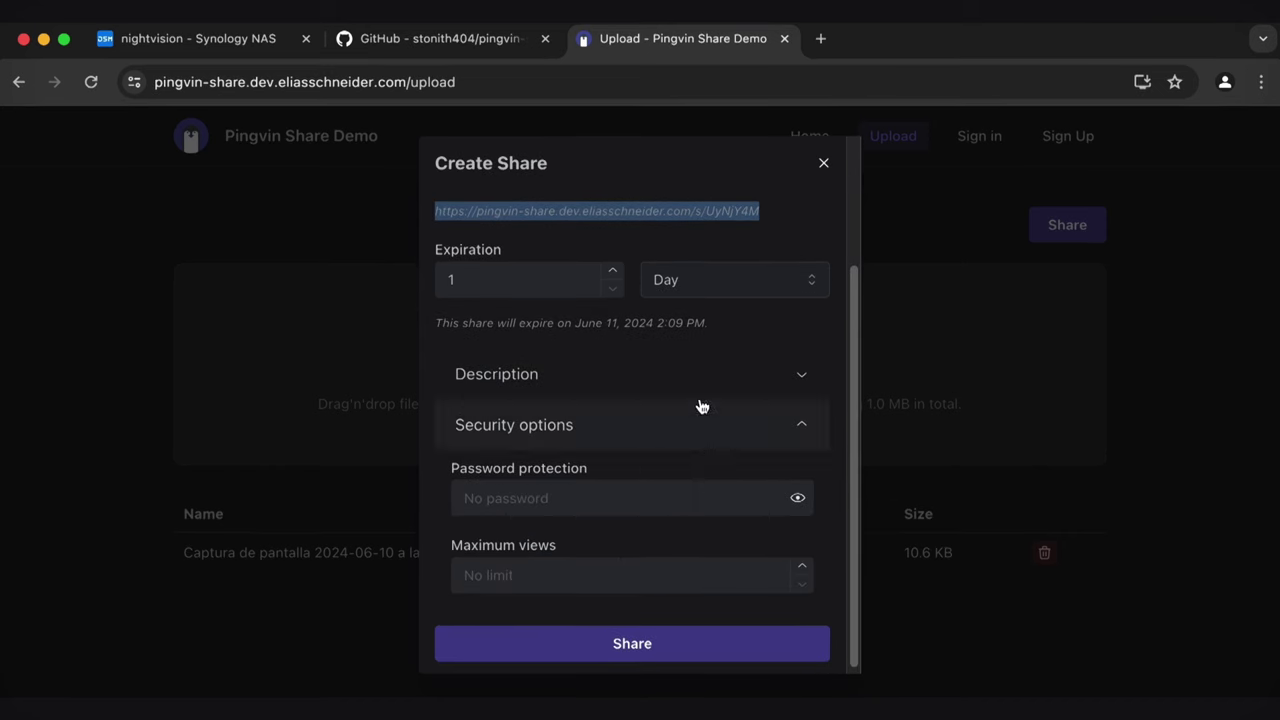
{"action": "left_click", "coordinate": [700, 382]}
{"action": "scroll", "coordinate": [697, 441], "scroll_direction": "up", "scroll_amount": 3}
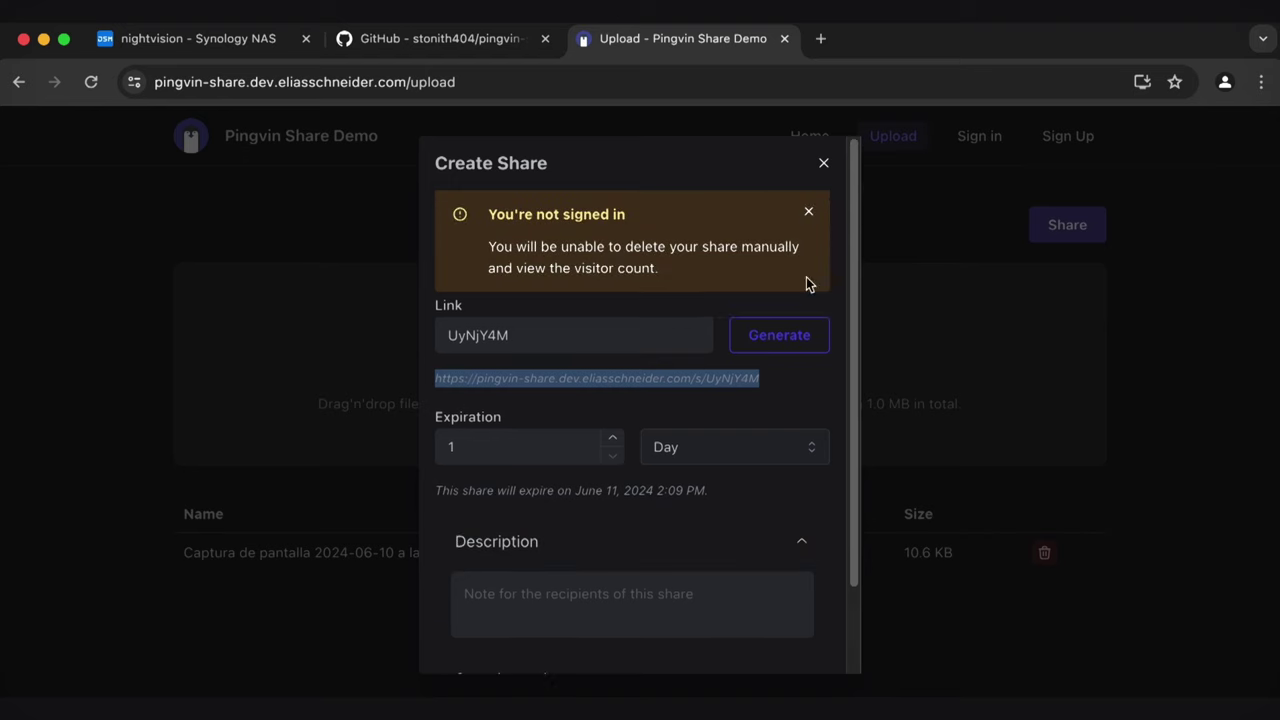
{"action": "left_click", "coordinate": [823, 165]}
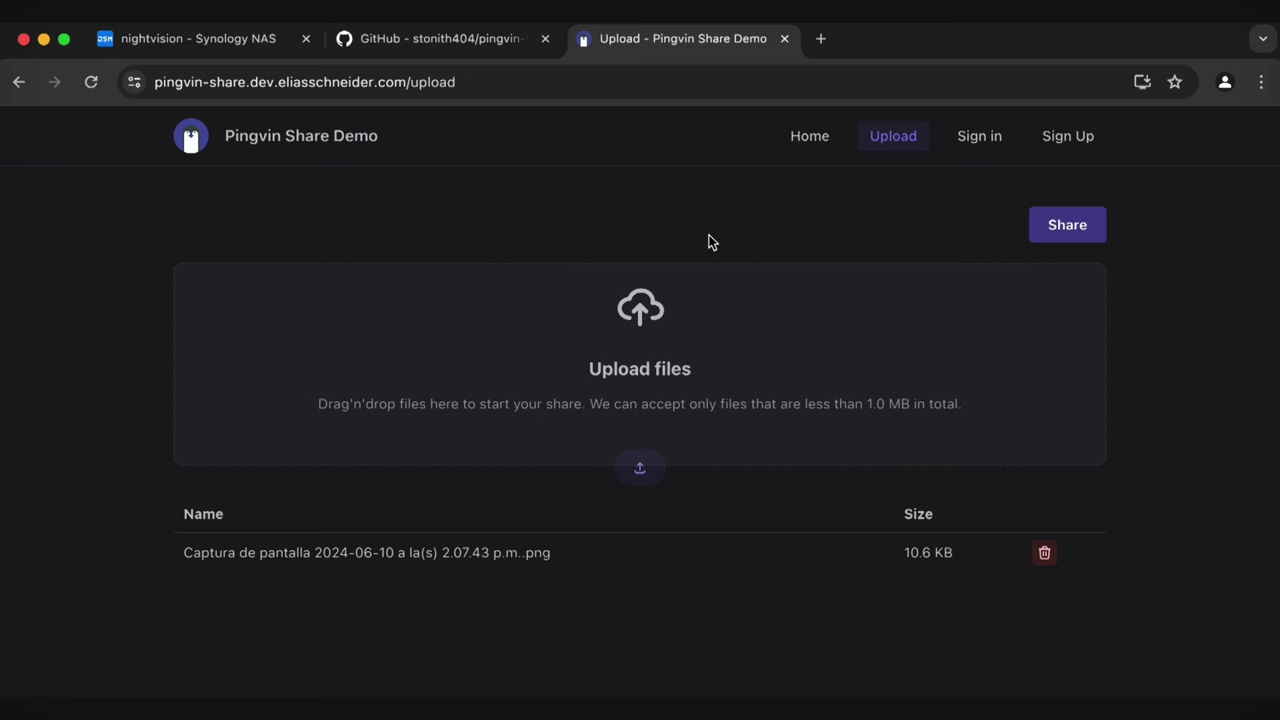
Close the demo tab, search Google for 'pingvin github' and open the stonith404/pingvin-share repository
{"action": "left_click", "coordinate": [787, 38]}
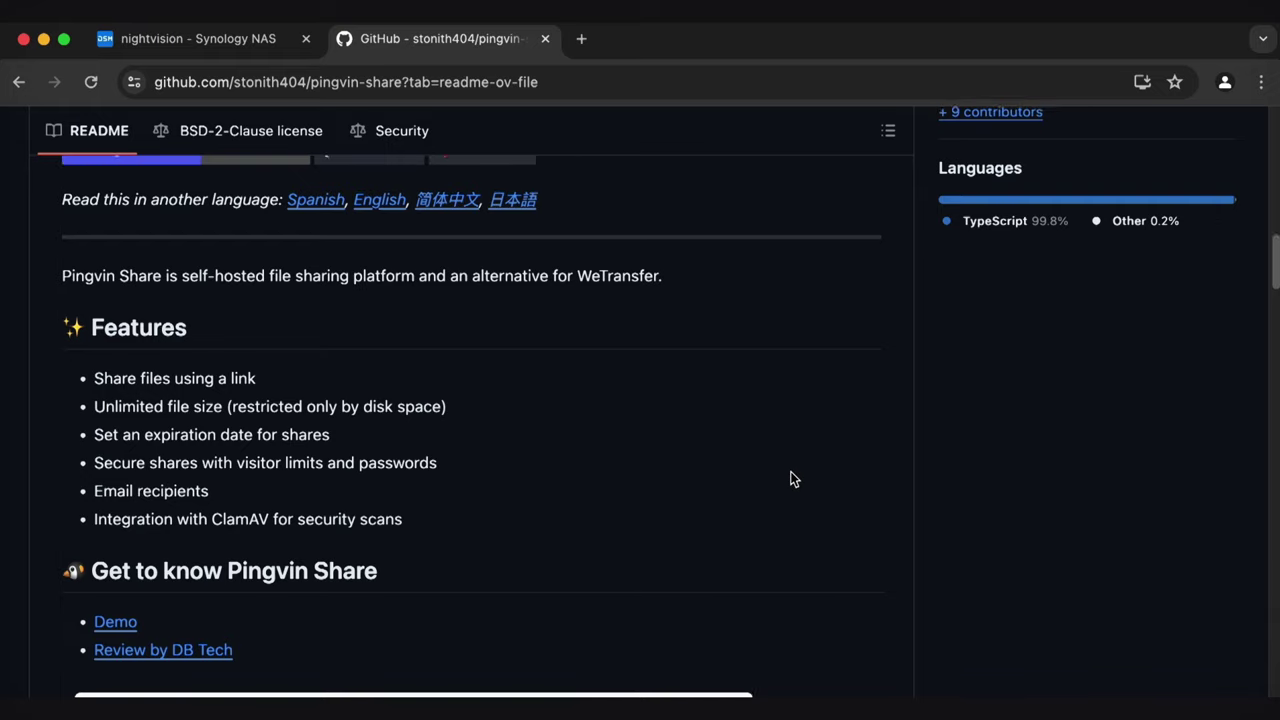
{"action": "scroll", "coordinate": [790, 479], "scroll_direction": "up", "scroll_amount": 20}
{"action": "left_click", "coordinate": [408, 77]}
{"action": "type", "text": "pingvin"}
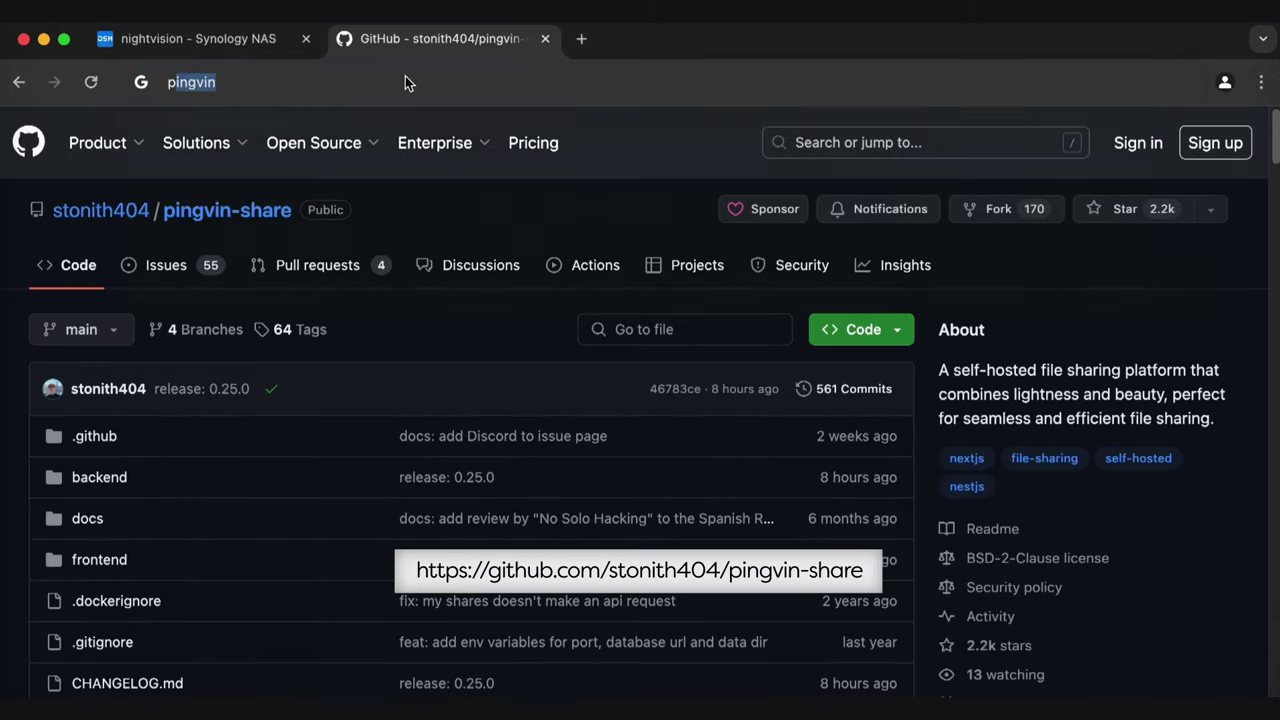
{"action": "type", "text": " github"}
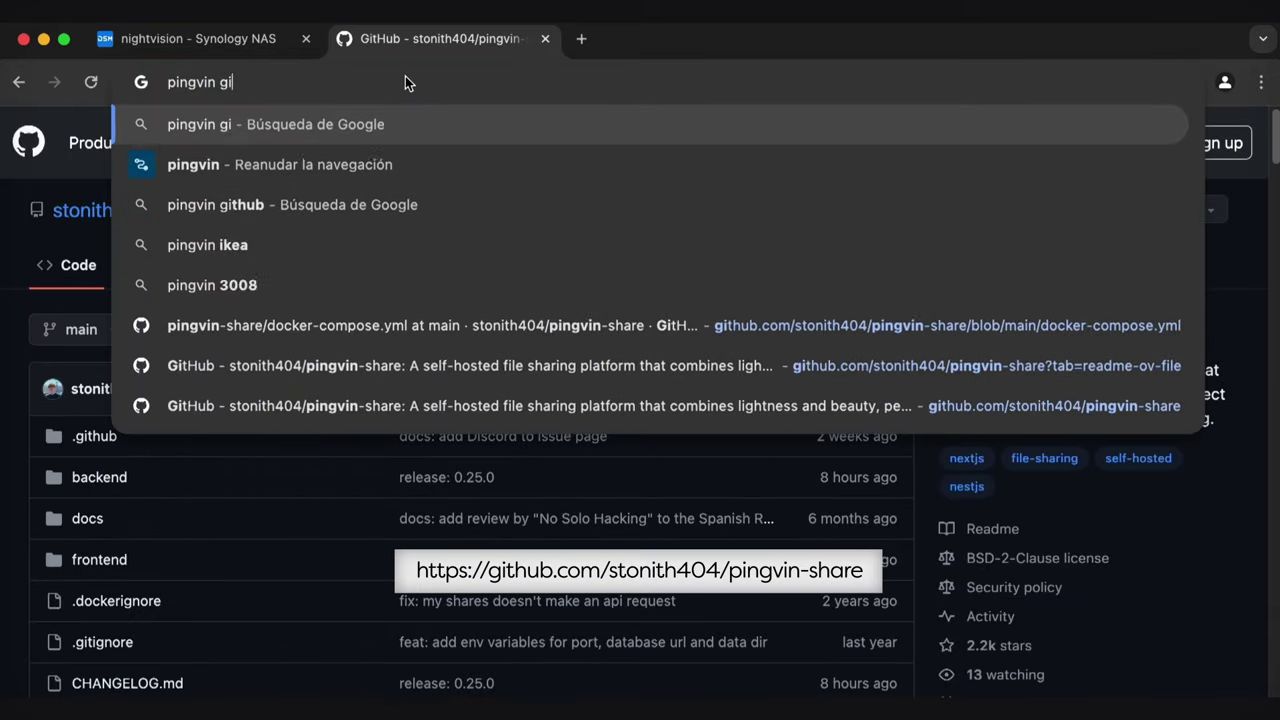
{"action": "key", "text": "Return"}
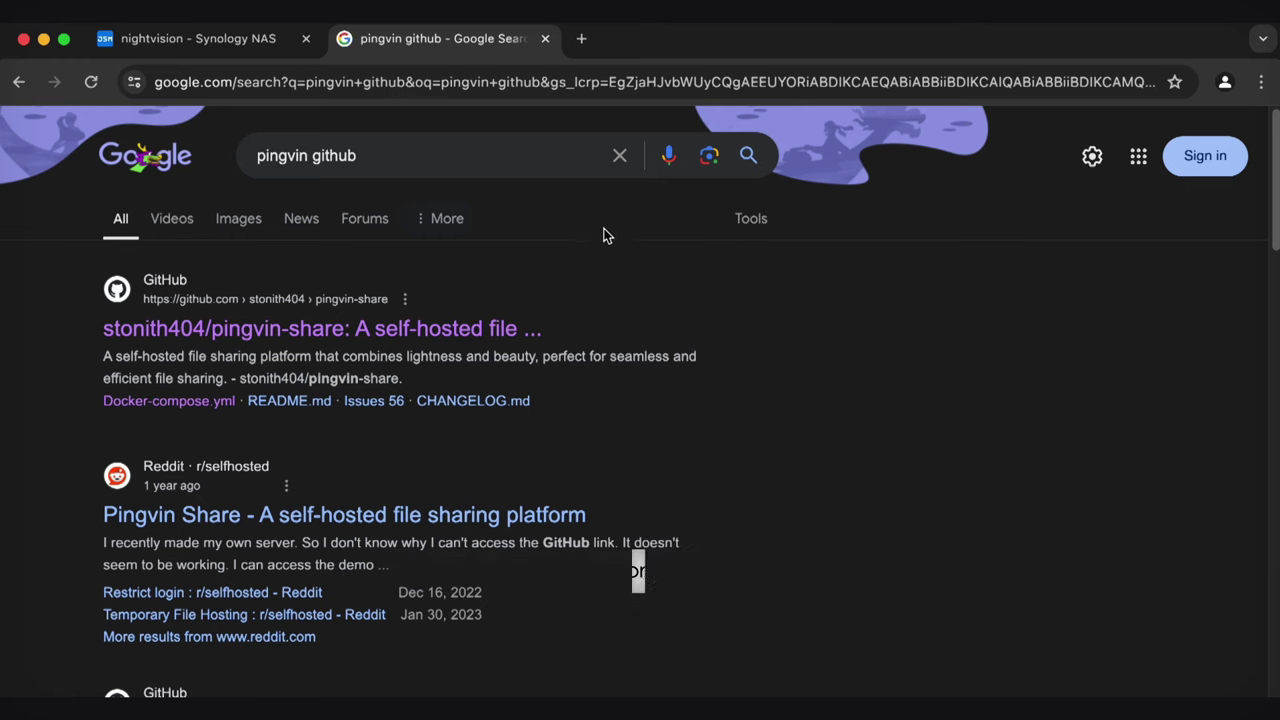
{"action": "left_click", "coordinate": [498, 334]}
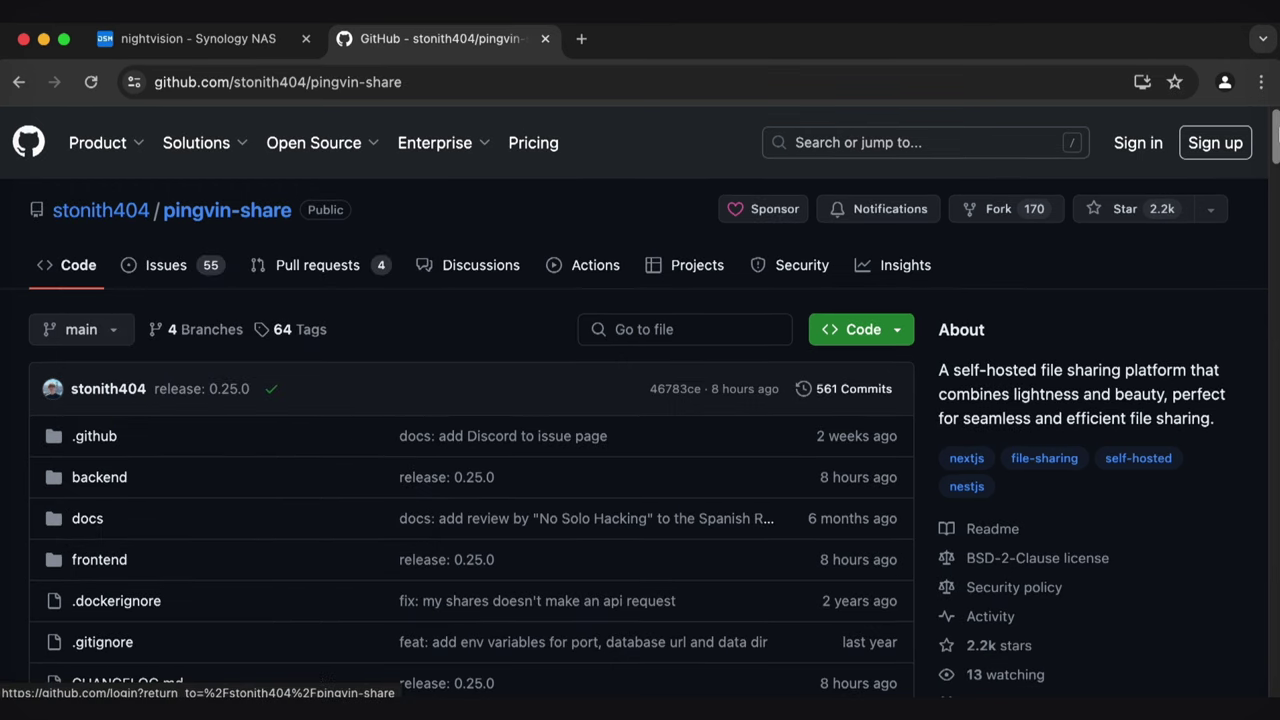
{"action": "left_click_drag", "start_coordinate": [1275, 135], "coordinate": [1272, 350]}
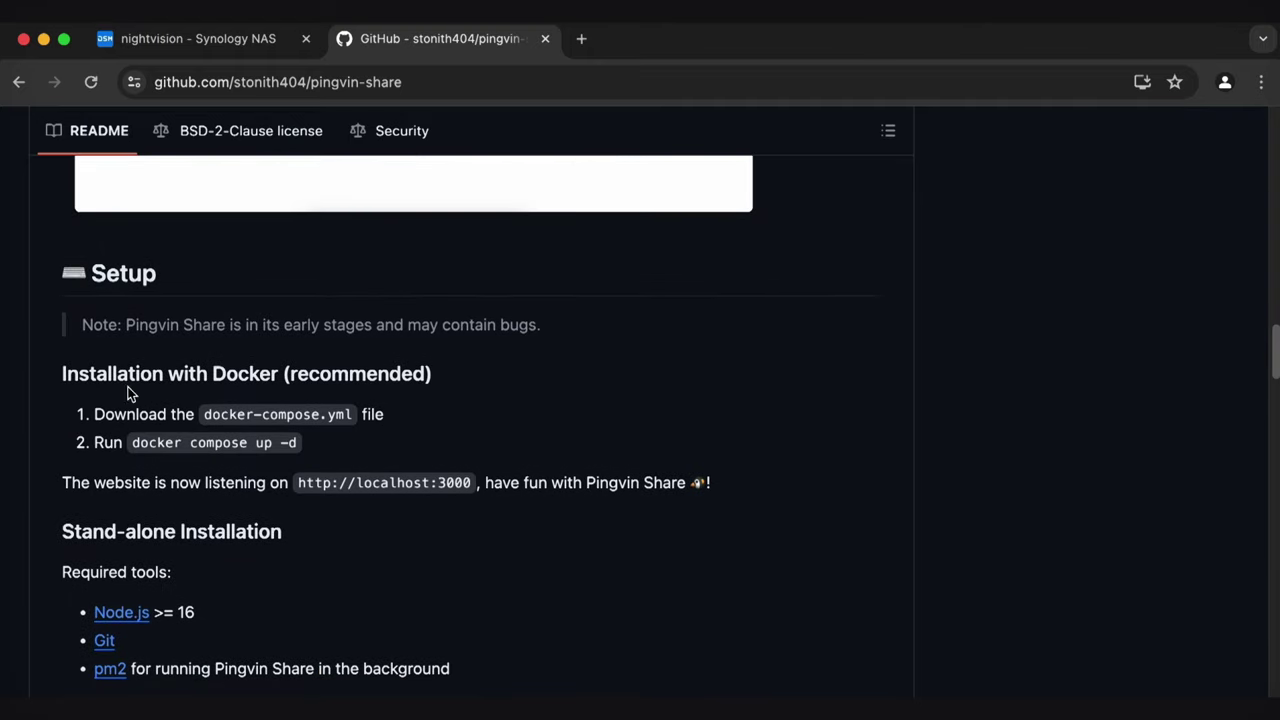
Highlight the README's 'Download docker-compose.yml' and 'docker compose up -d' setup lines
{"action": "left_click_drag", "start_coordinate": [91, 414], "coordinate": [388, 412]}
{"action": "left_click", "coordinate": [272, 412]}
{"action": "left_click_drag", "start_coordinate": [91, 442], "coordinate": [322, 439]}
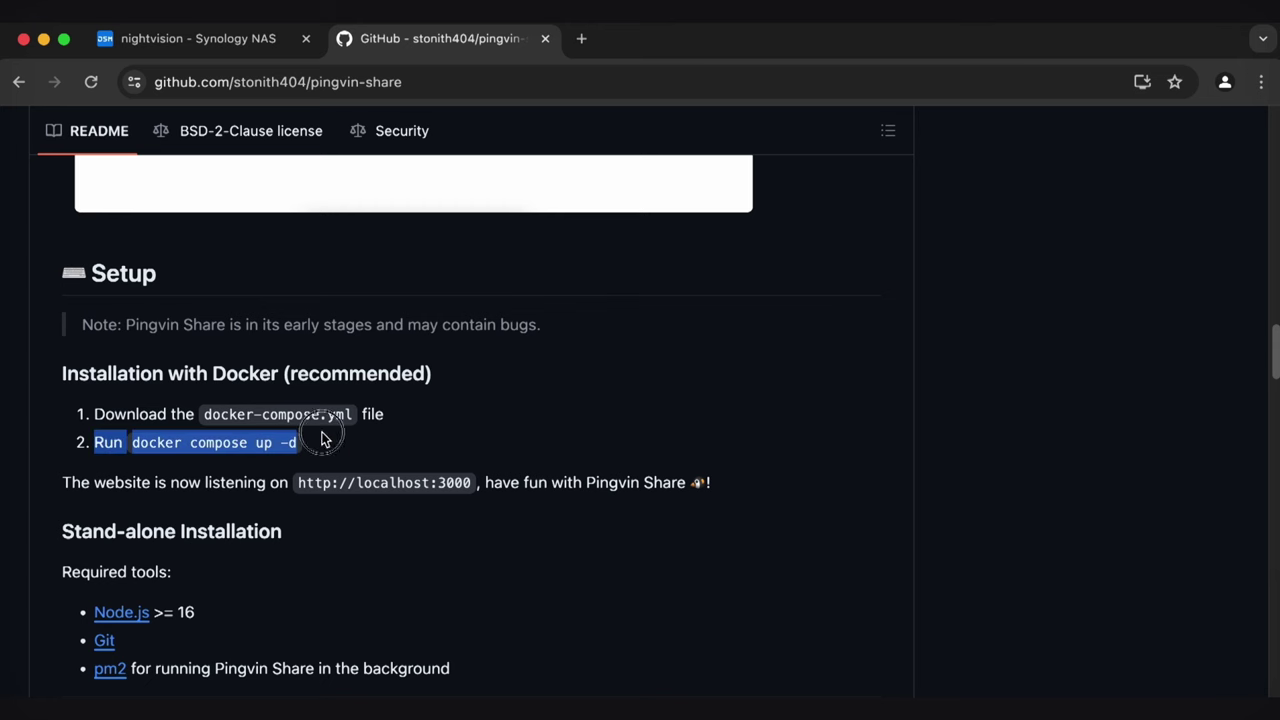
{"action": "left_click", "coordinate": [378, 450]}
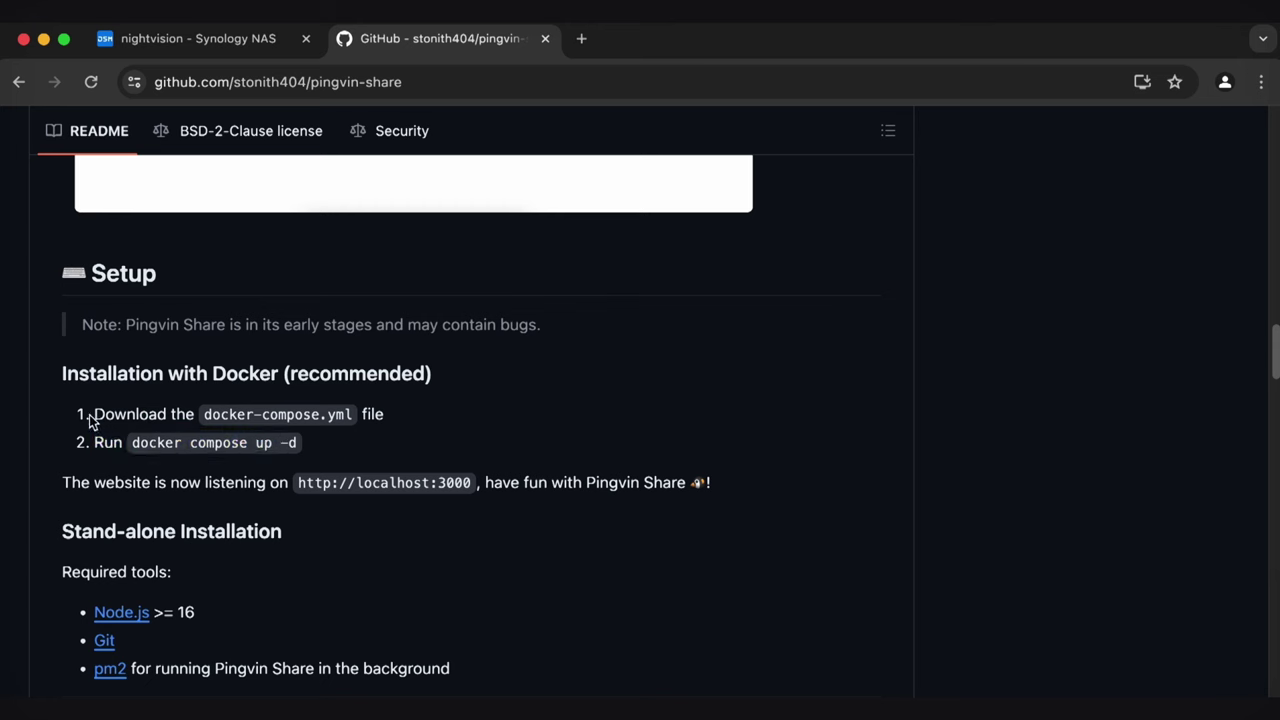
{"action": "left_click_drag", "start_coordinate": [89, 415], "coordinate": [449, 417]}
{"action": "left_click", "coordinate": [451, 428]}
{"action": "left_click_drag", "start_coordinate": [203, 413], "coordinate": [328, 421]}
{"action": "left_click", "coordinate": [356, 421]}
{"action": "left_click", "coordinate": [323, 421]}
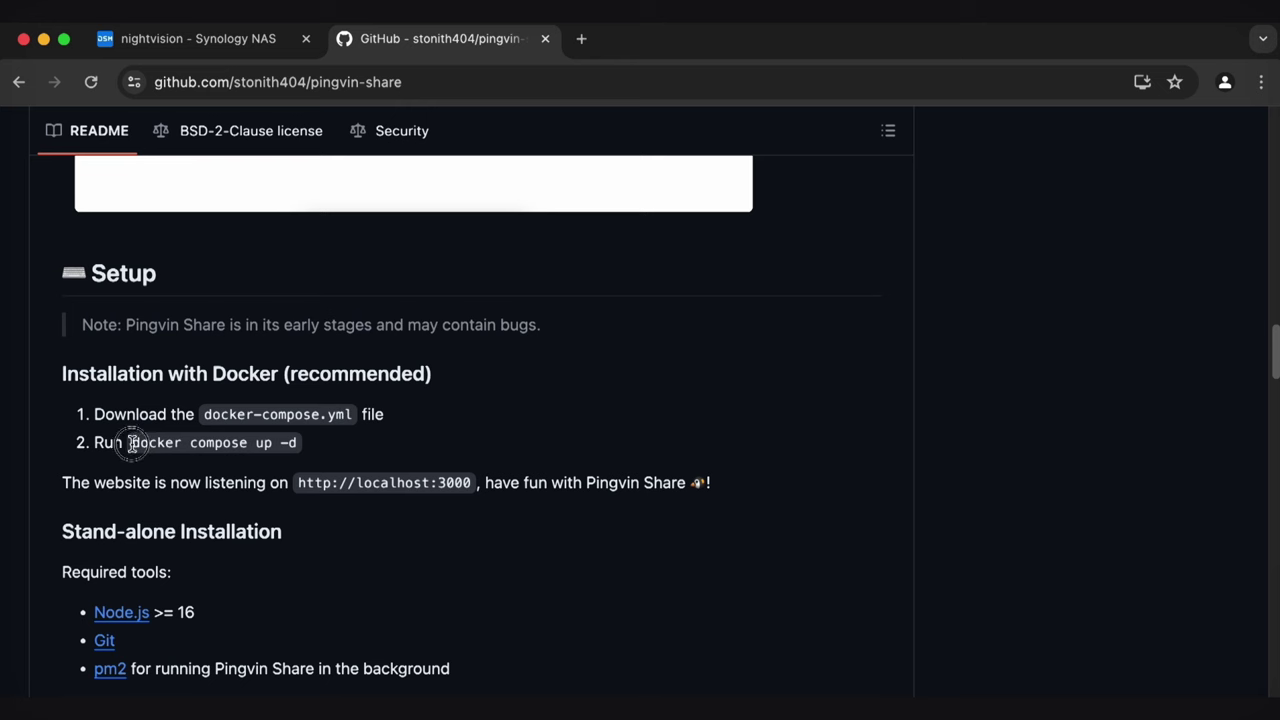
{"action": "left_click_drag", "start_coordinate": [130, 442], "coordinate": [310, 448]}
{"action": "left_click", "coordinate": [310, 448]}
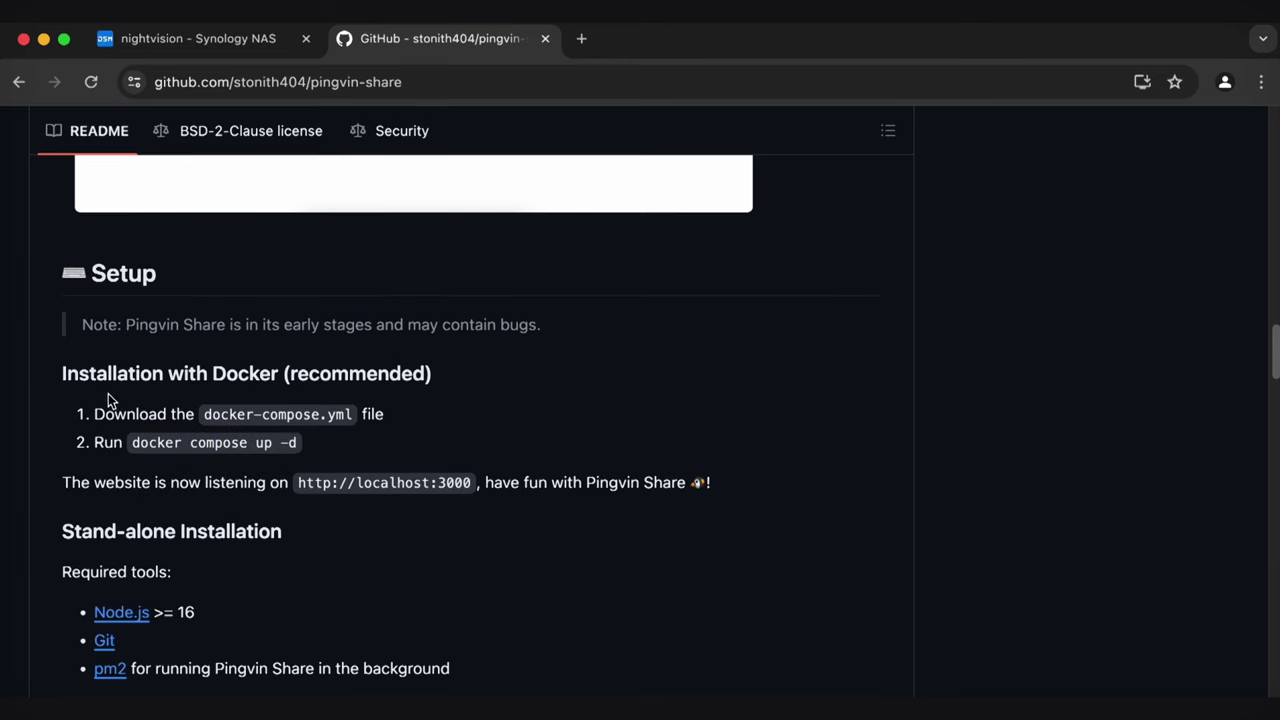
{"action": "left_click_drag", "start_coordinate": [93, 416], "coordinate": [457, 423]}
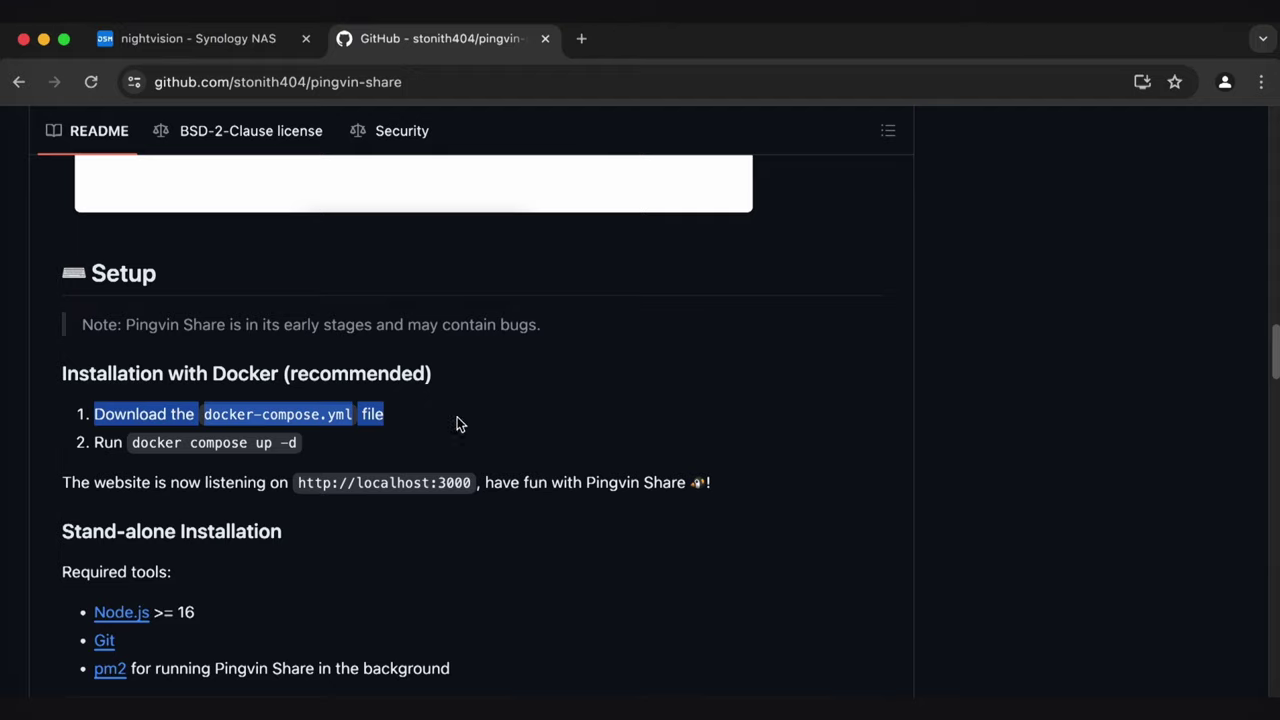
{"action": "scroll", "coordinate": [628, 459], "scroll_direction": "up", "scroll_amount": 10}
Open docker-compose.yml, select its 19 code lines, and return to the 'nightvision - Synology NAS' tab
{"action": "scroll", "coordinate": [628, 465], "scroll_direction": "up", "scroll_amount": 5}
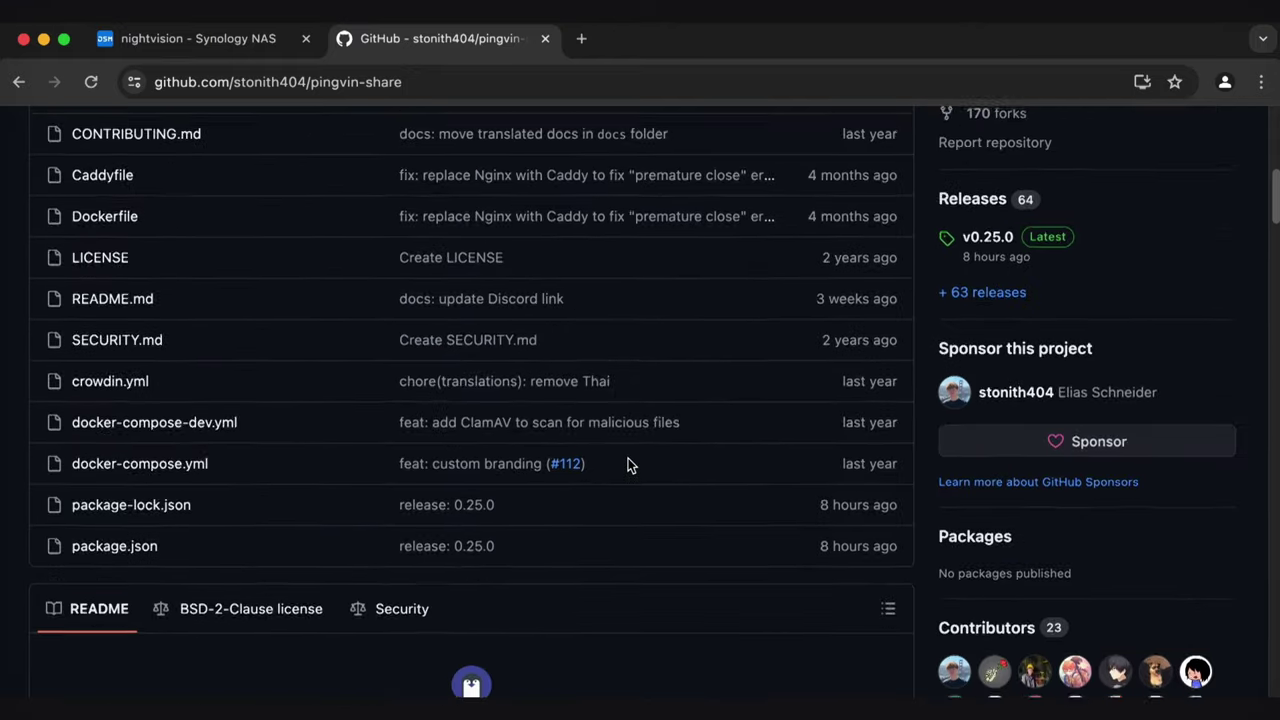
{"action": "scroll", "coordinate": [279, 435], "scroll_direction": "up", "scroll_amount": 3}
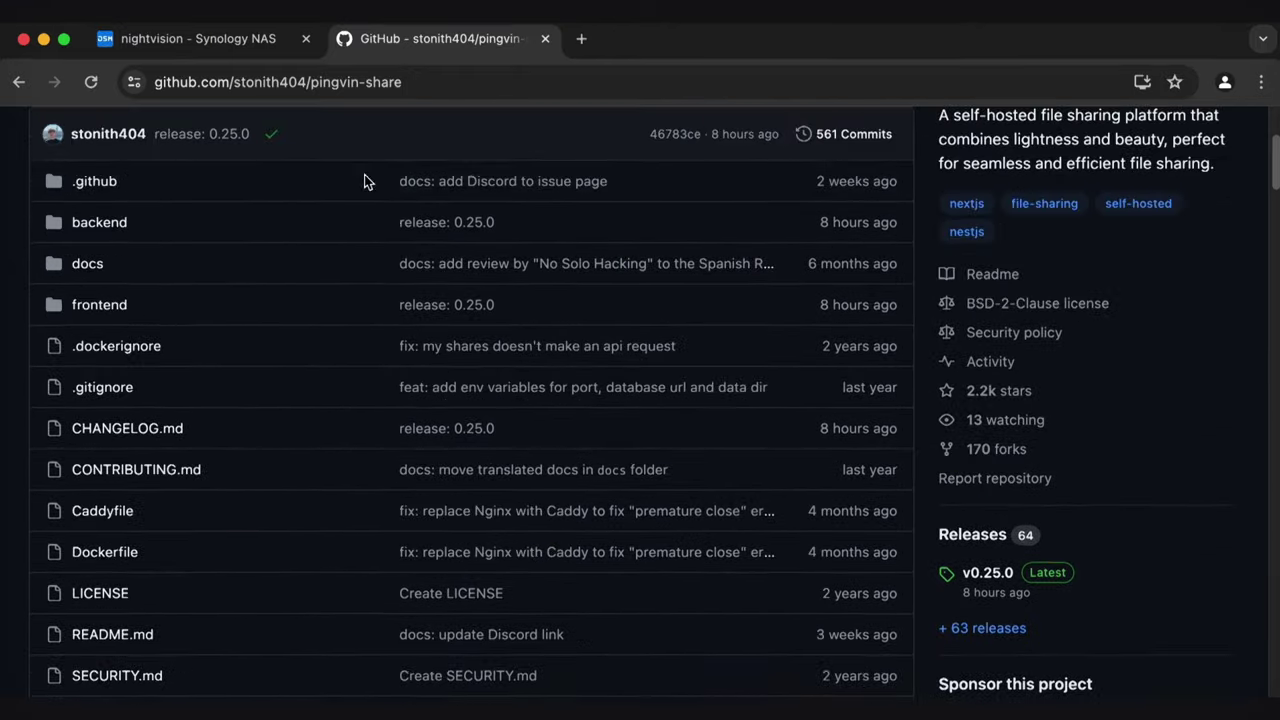
{"action": "scroll", "coordinate": [349, 370], "scroll_direction": "down", "scroll_amount": 5}
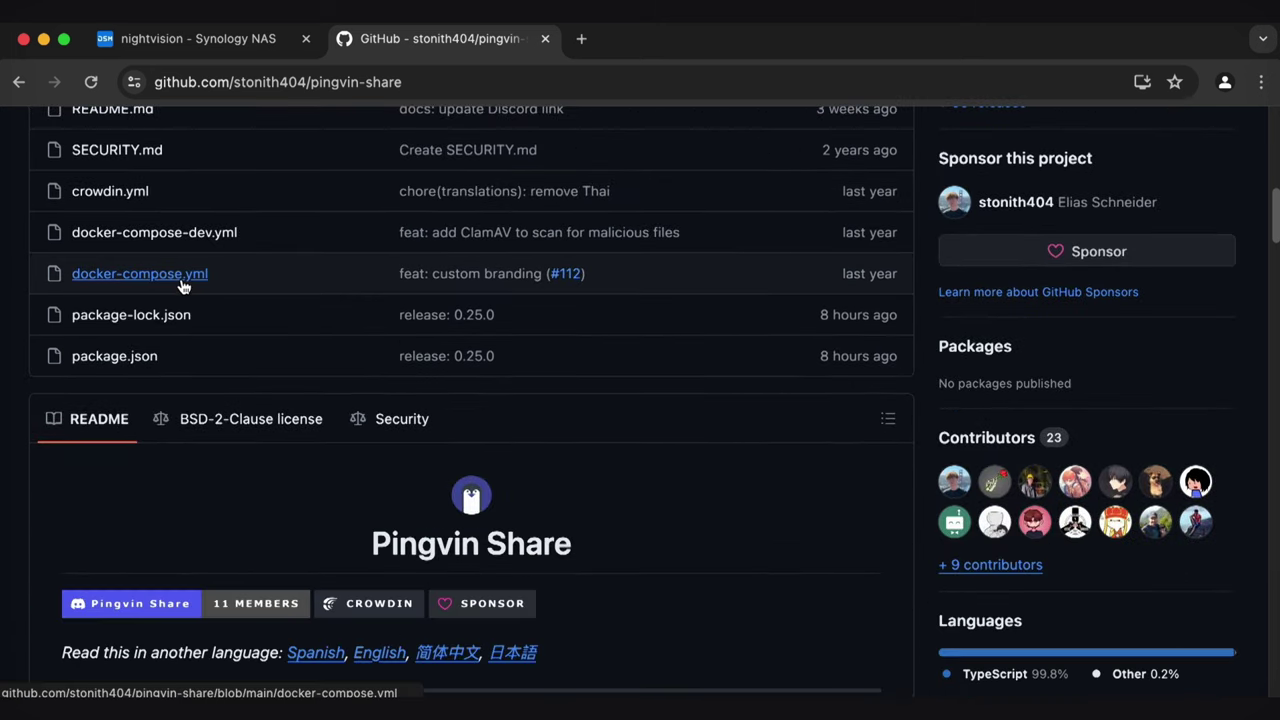
{"action": "left_click", "coordinate": [183, 285]}
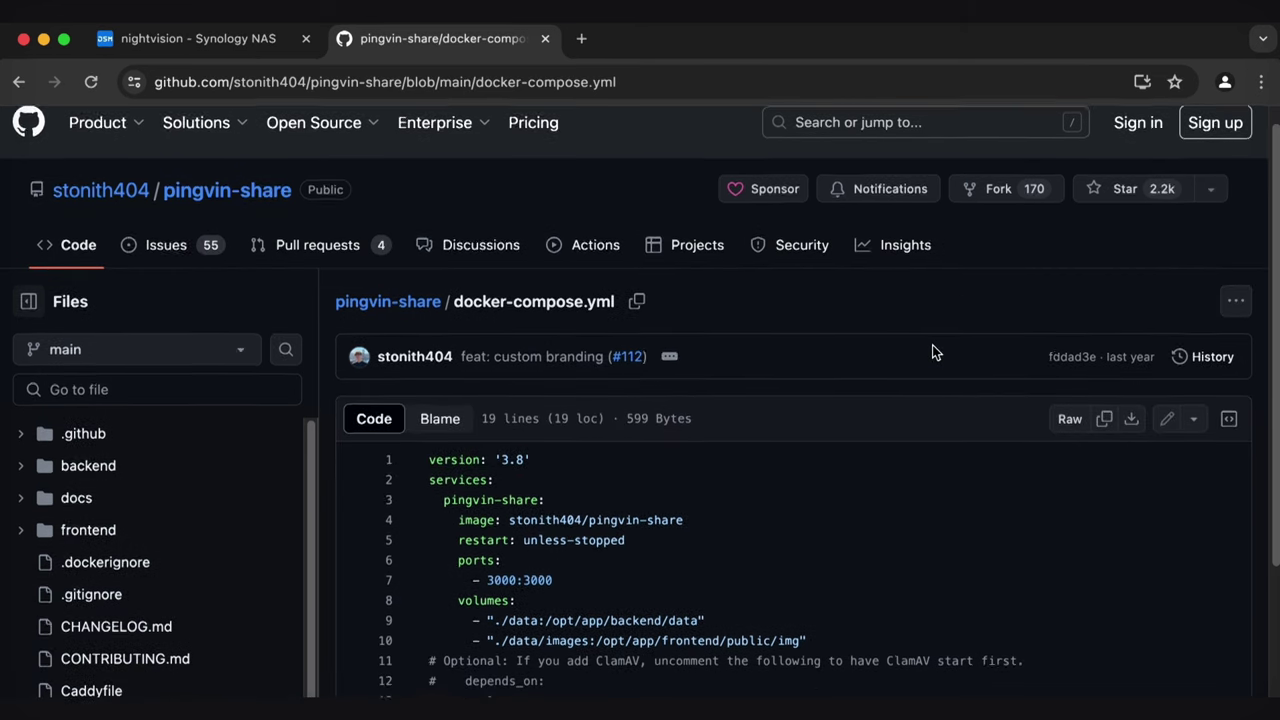
{"action": "scroll", "coordinate": [932, 352], "scroll_direction": "down", "scroll_amount": 3}
{"action": "scroll", "coordinate": [932, 352], "scroll_direction": "down", "scroll_amount": 1}
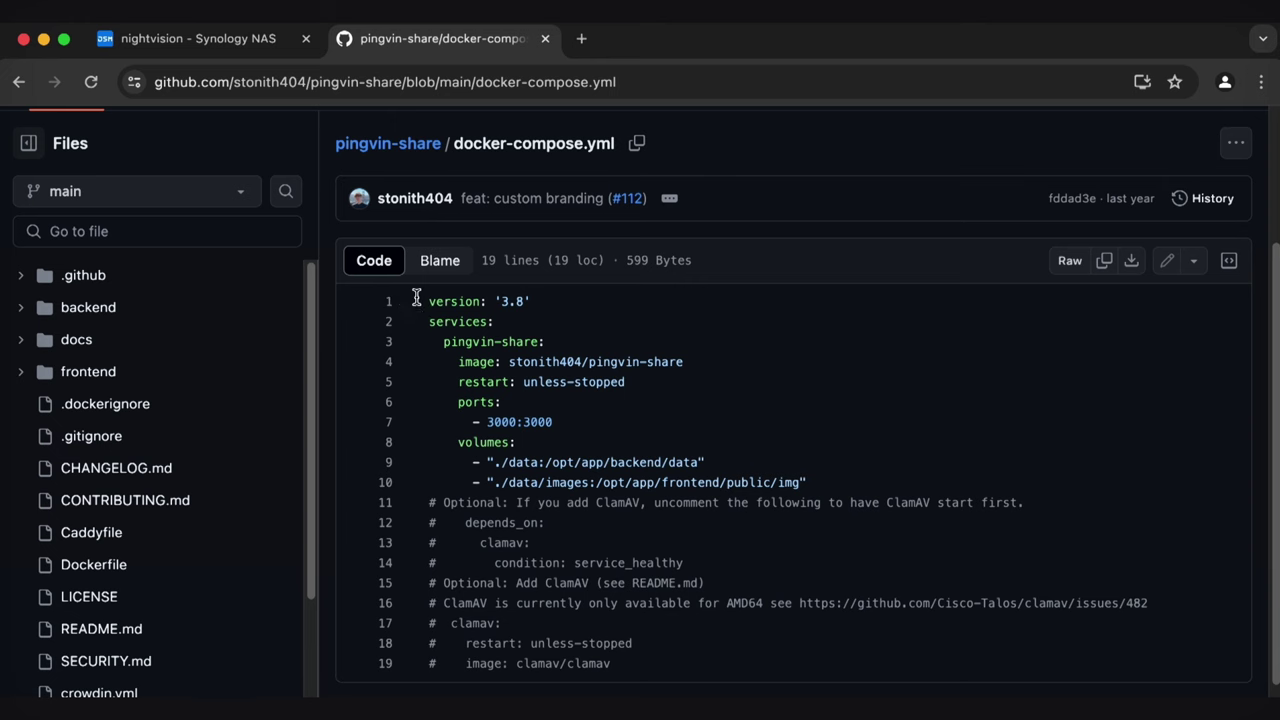
{"action": "left_click_drag", "start_coordinate": [417, 300], "coordinate": [789, 606]}
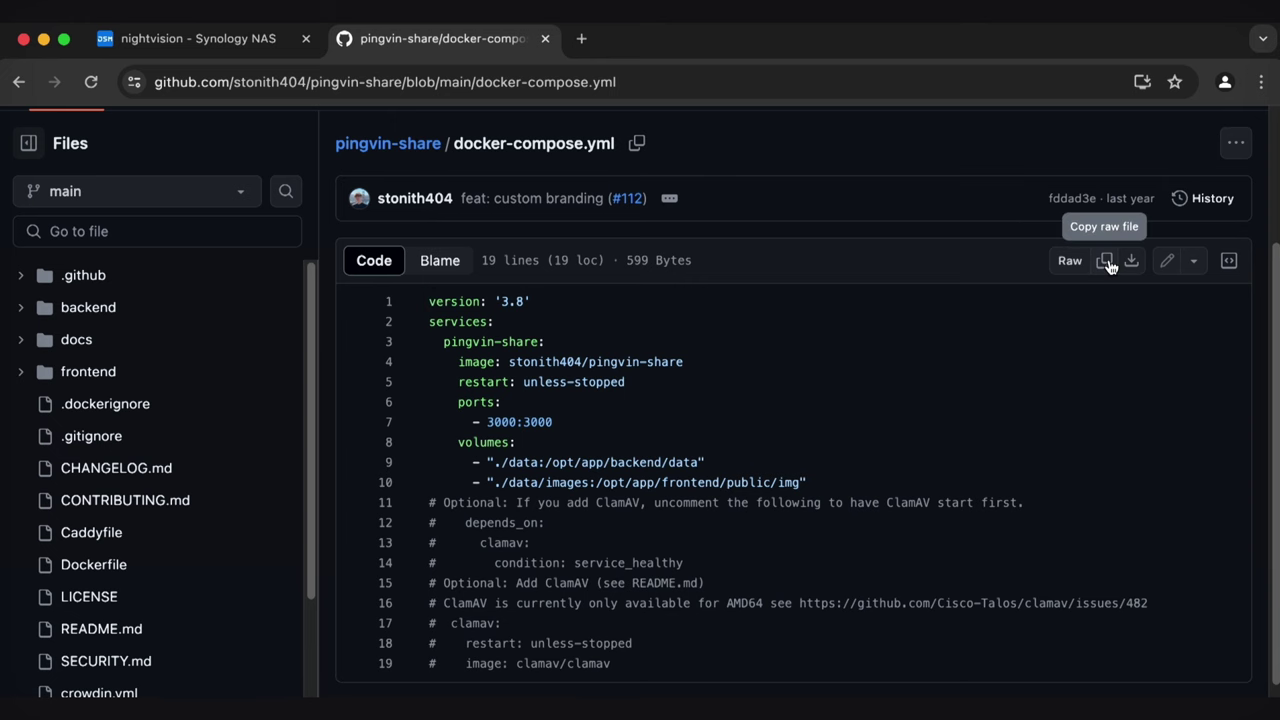
{"action": "left_click", "coordinate": [236, 40]}
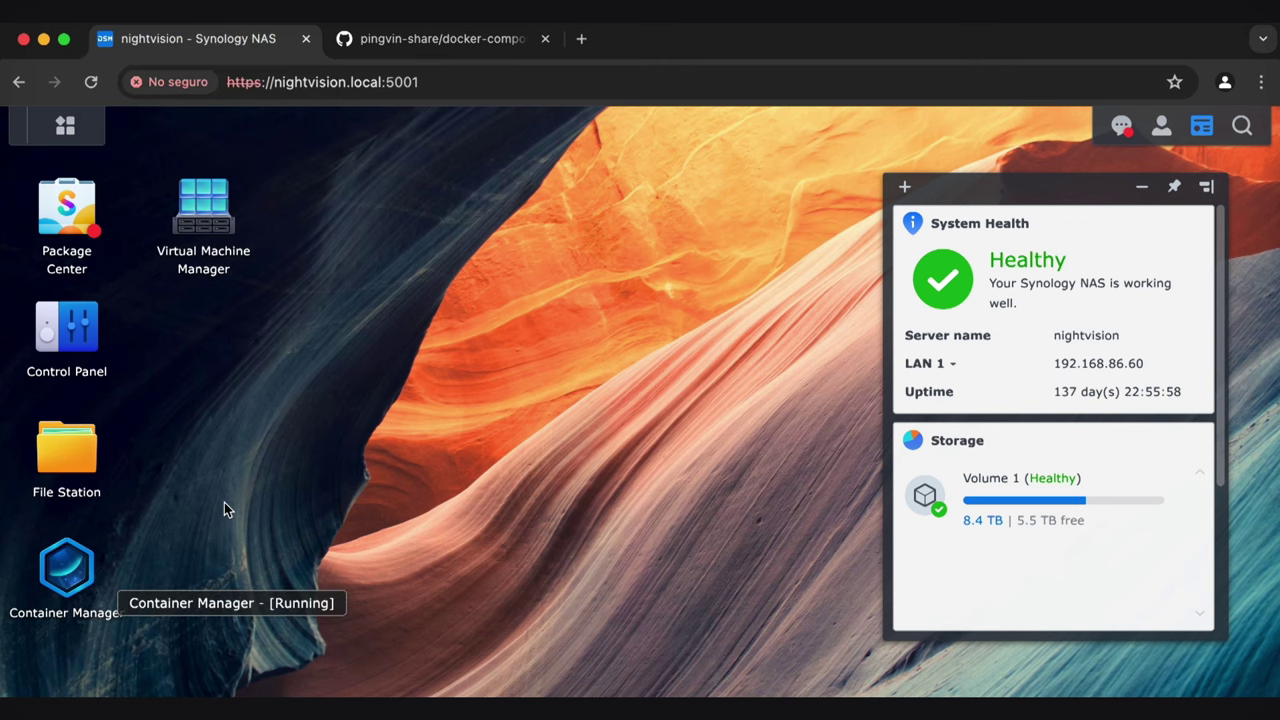
{"action": "left_click", "coordinate": [68, 212]}
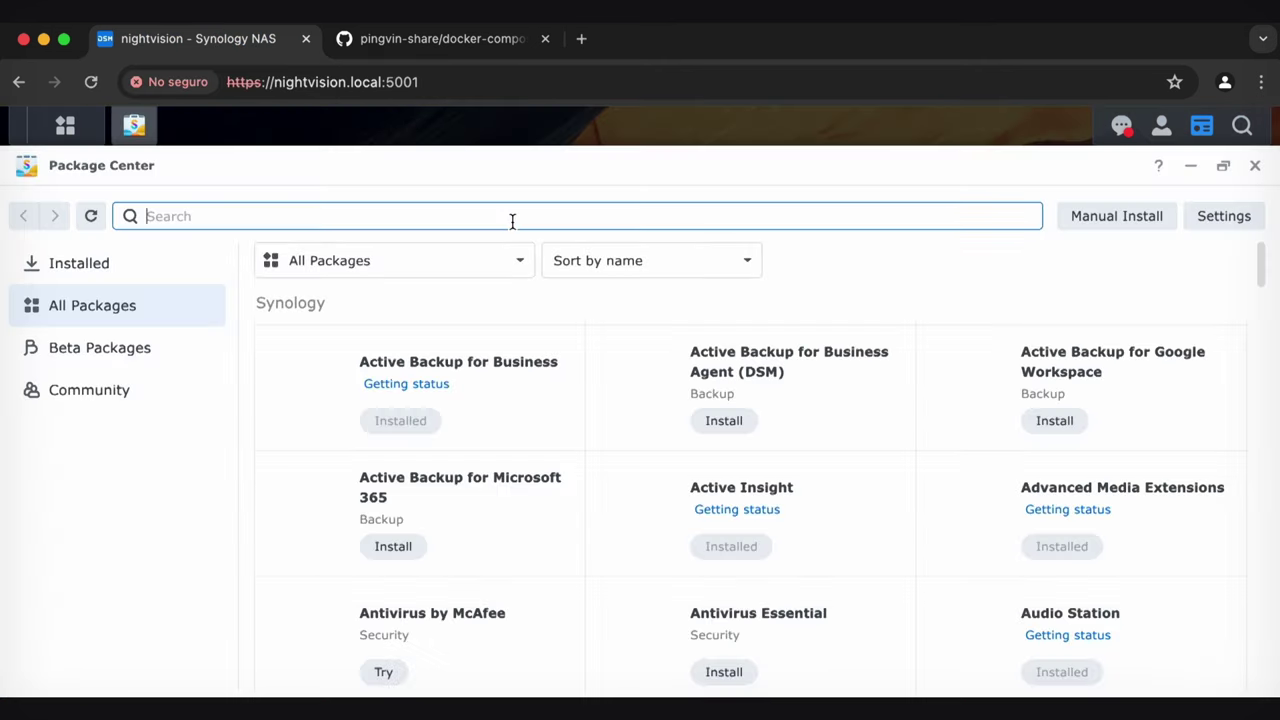
{"action": "left_click", "coordinate": [512, 216]}
{"action": "type", "text": "contaner manager"}
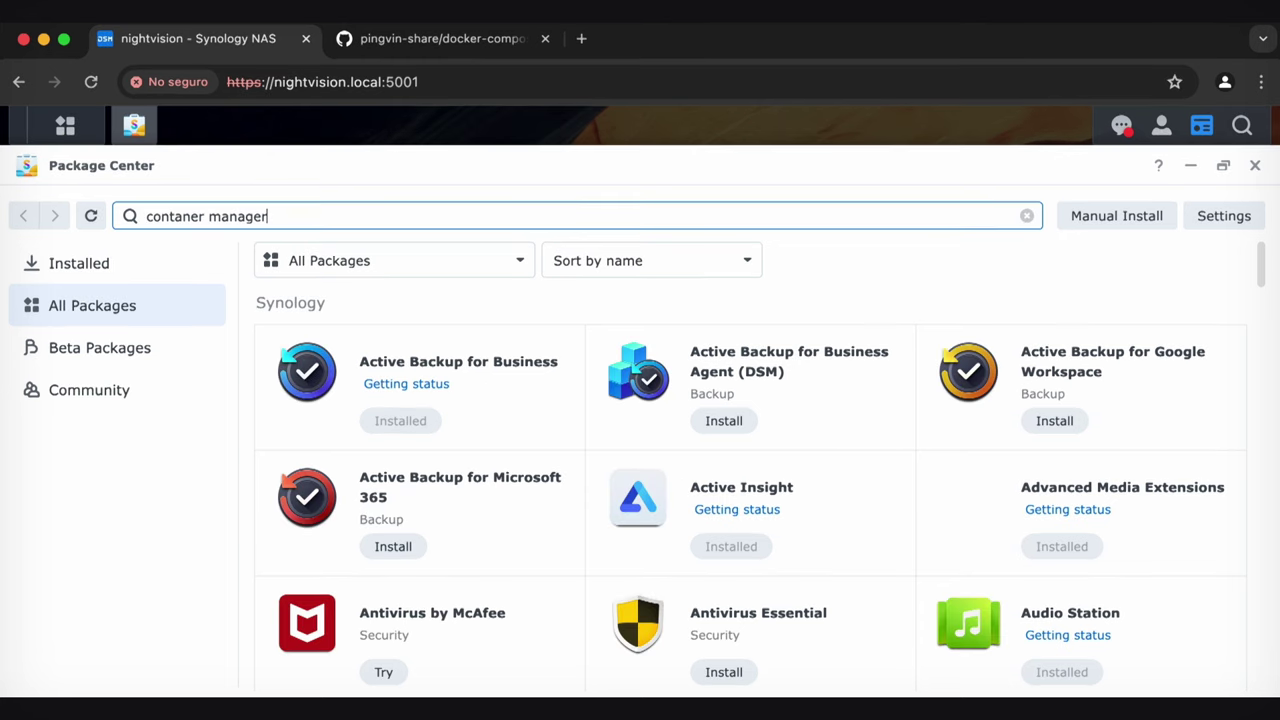
{"action": "left_click", "coordinate": [533, 312]}
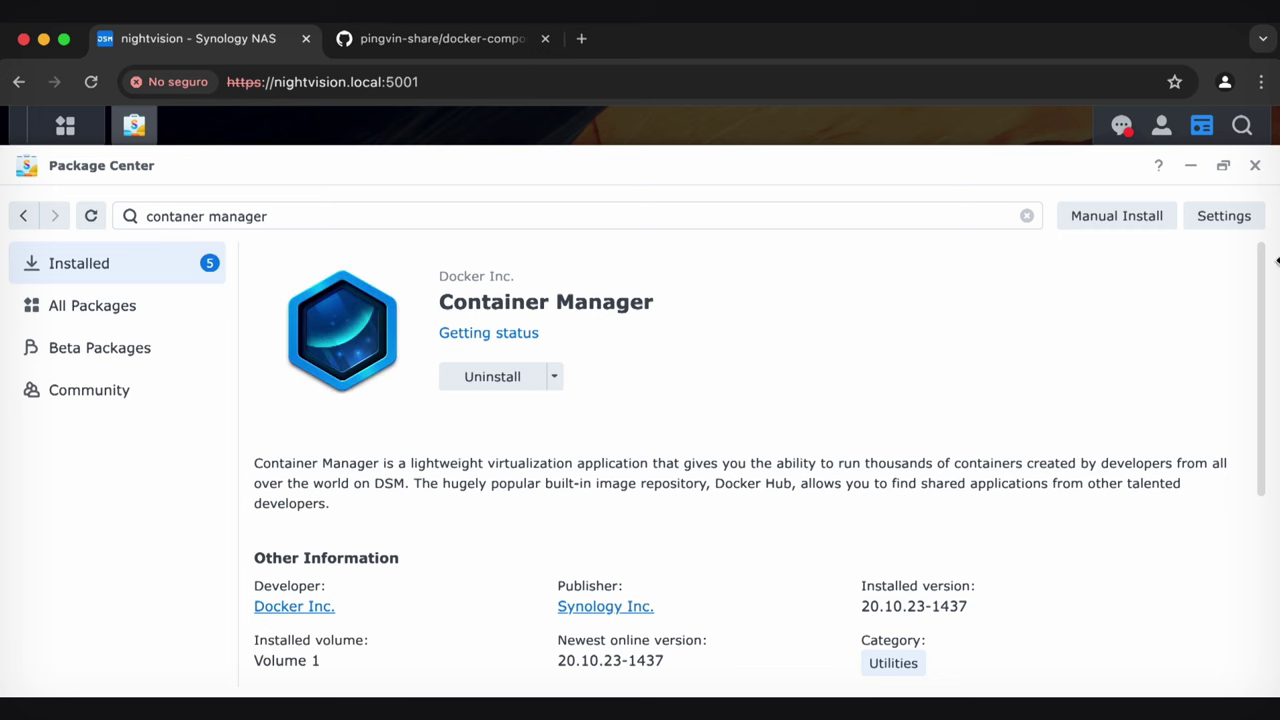
{"action": "left_click", "coordinate": [1254, 166]}
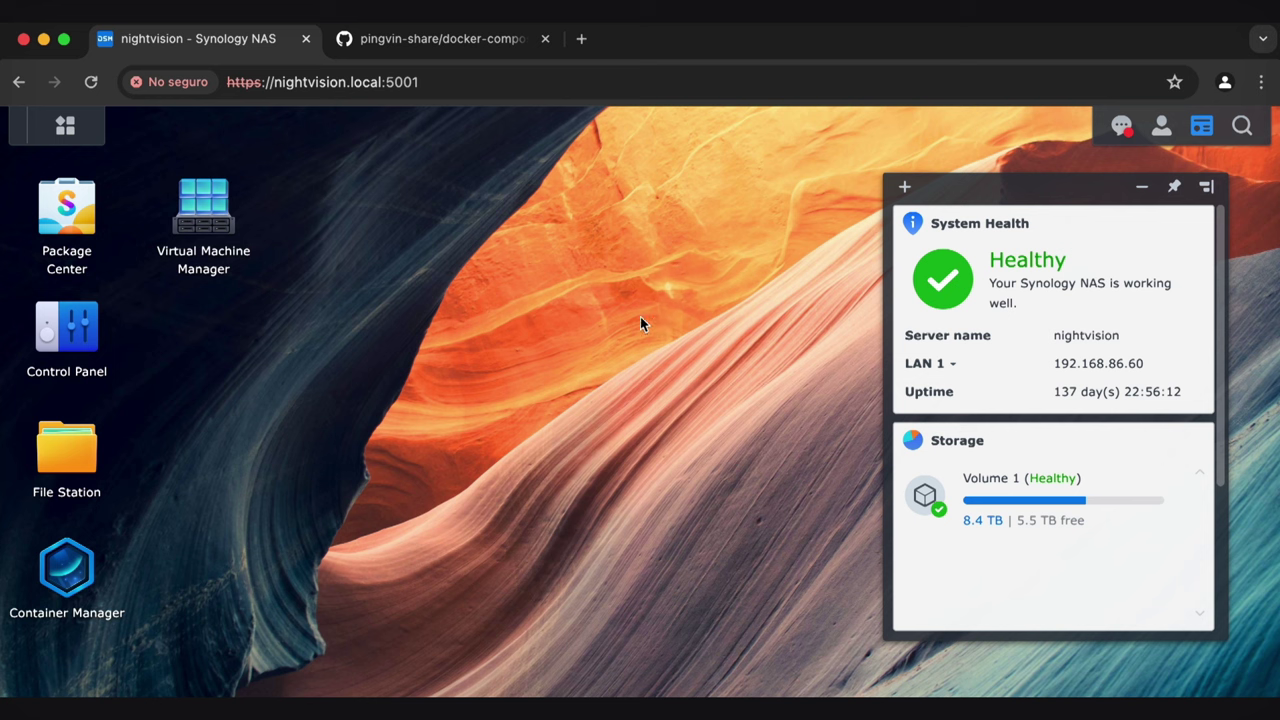
Launch and maximize Container Manager, then create a new project named 'pingvin'
{"action": "left_click", "coordinate": [96, 565]}
{"action": "double_click", "coordinate": [486, 117]}
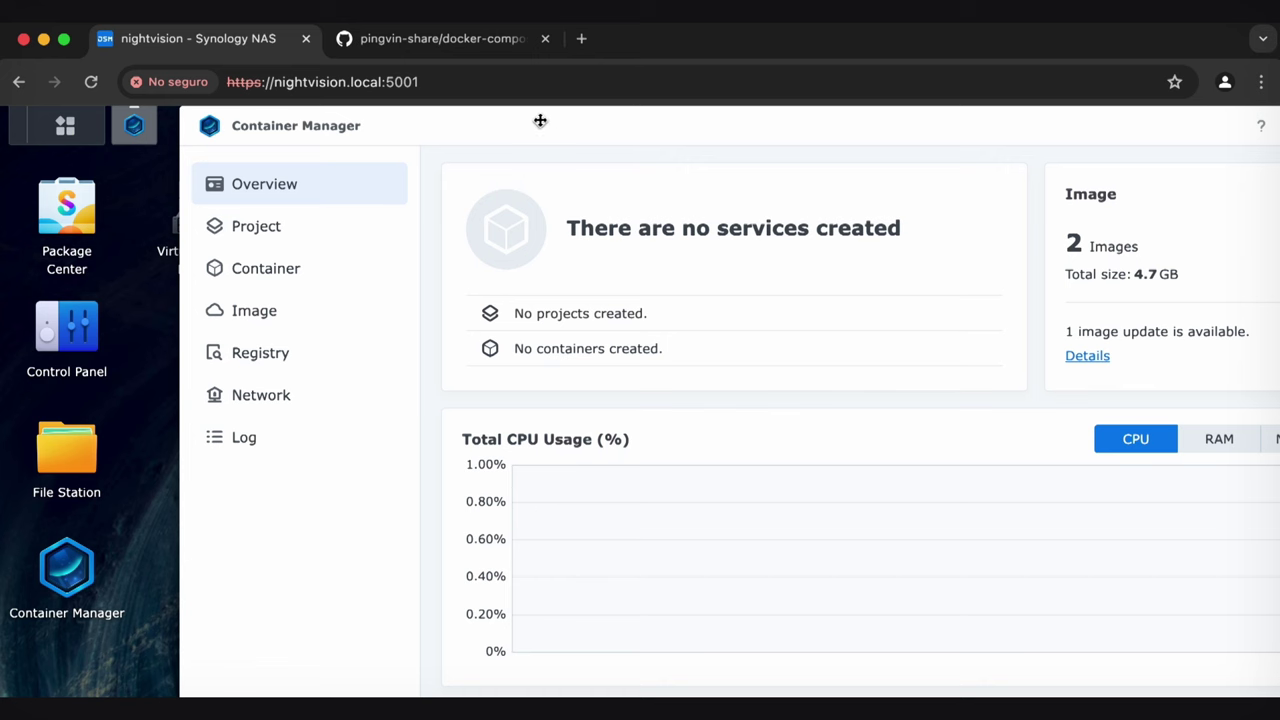
{"action": "left_click", "coordinate": [323, 227]}
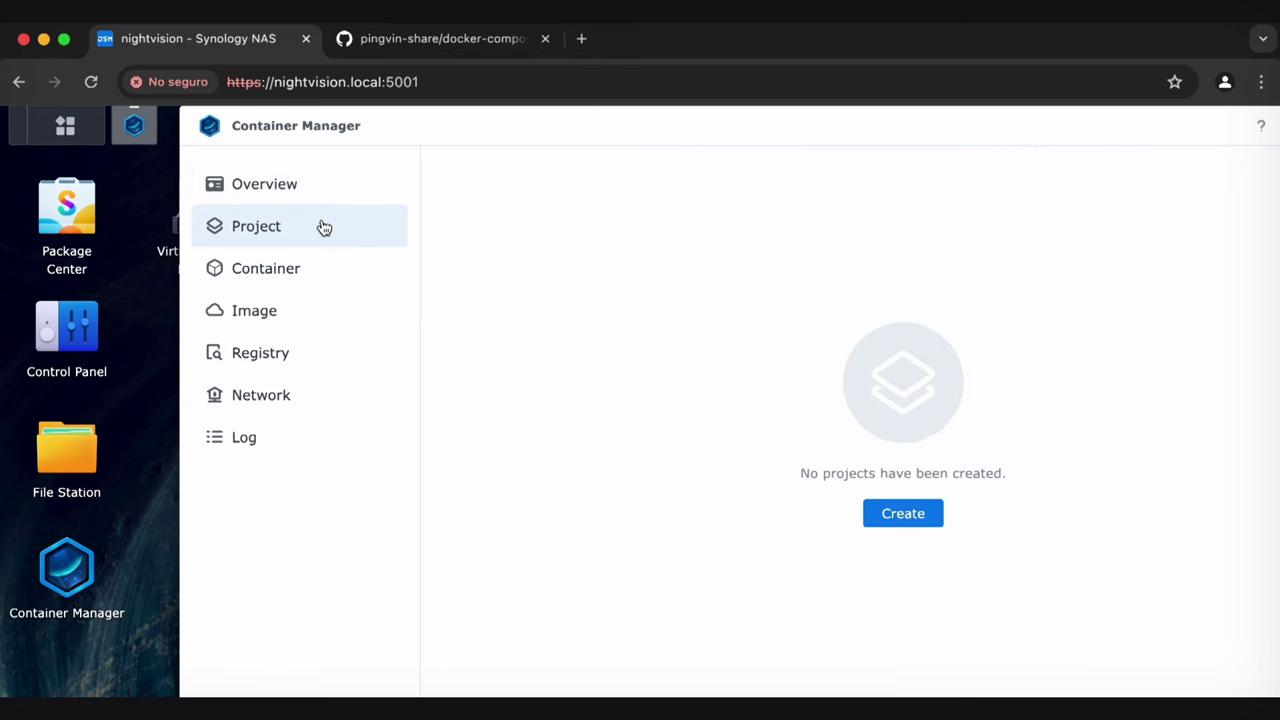
{"action": "left_click", "coordinate": [905, 510]}
{"action": "left_click", "coordinate": [687, 261]}
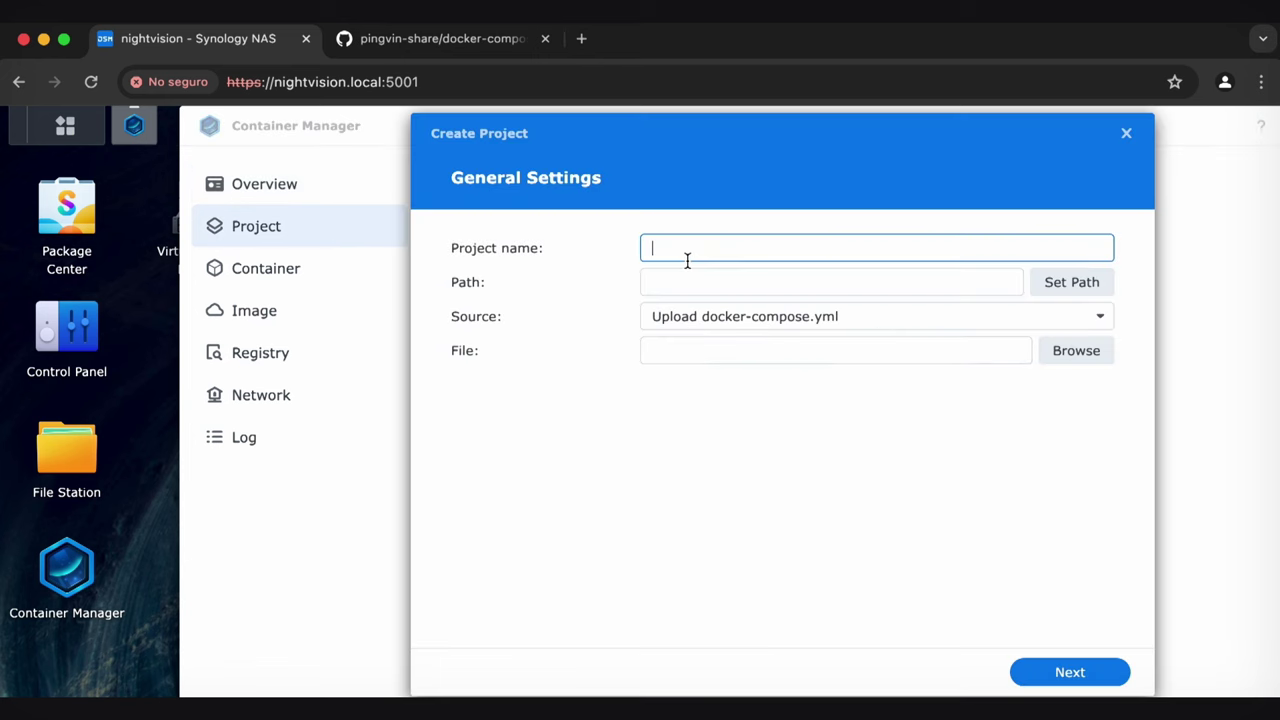
{"action": "type", "text": "pingvin"}
{"action": "left_click", "coordinate": [831, 282]}
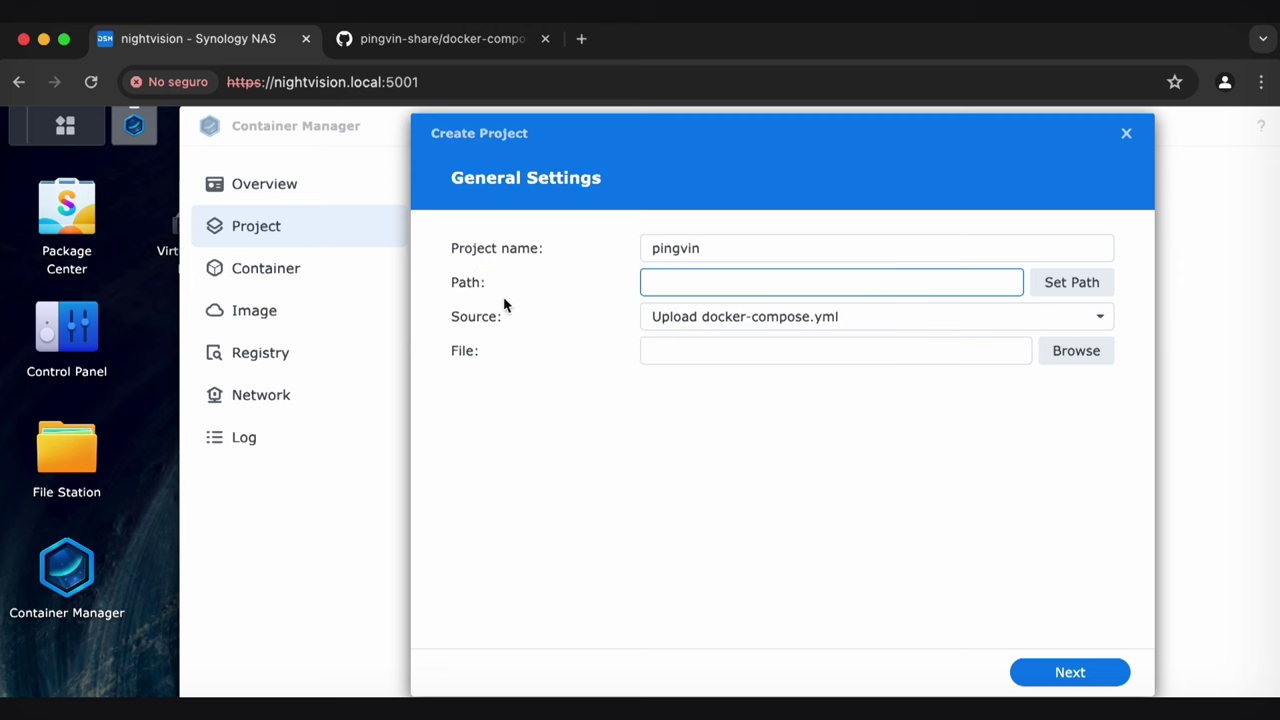
Open File Station and create a 'pingvin' folder inside the docker shared folder
{"action": "left_click", "coordinate": [72, 458]}
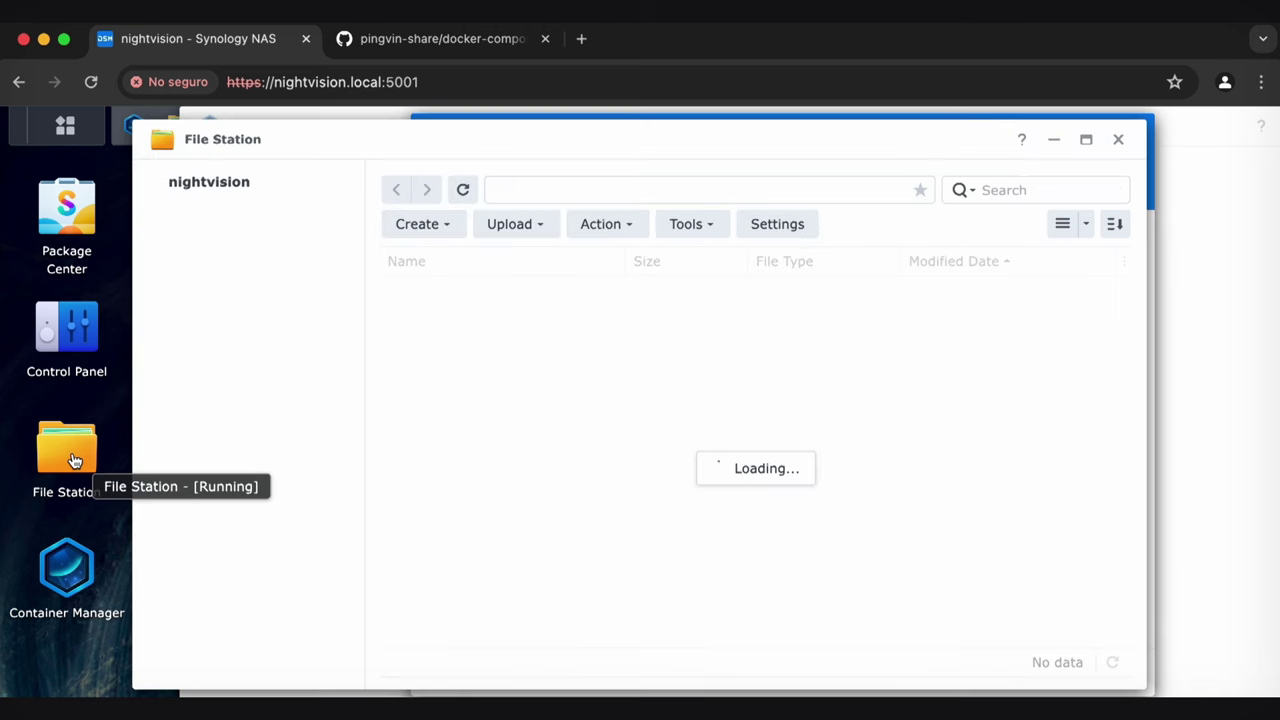
{"action": "left_click_drag", "start_coordinate": [488, 133], "coordinate": [371, 129]}
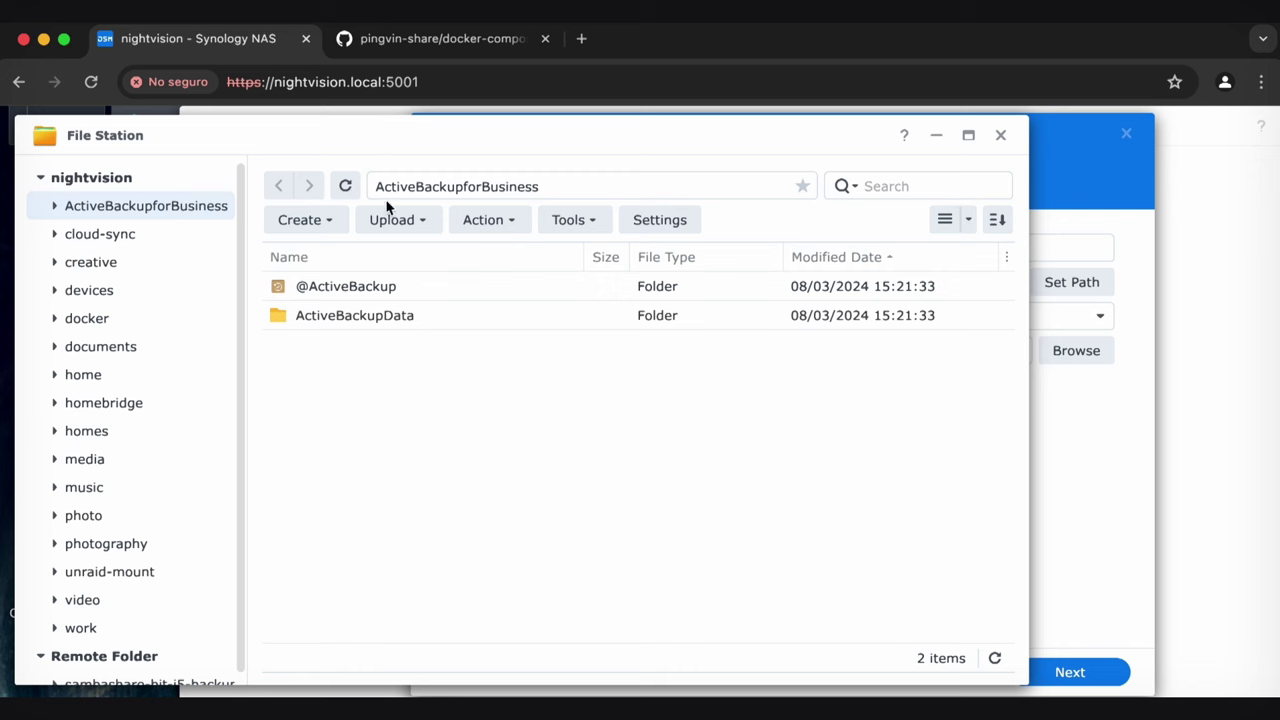
{"action": "left_click_drag", "start_coordinate": [300, 286], "coordinate": [165, 320]}
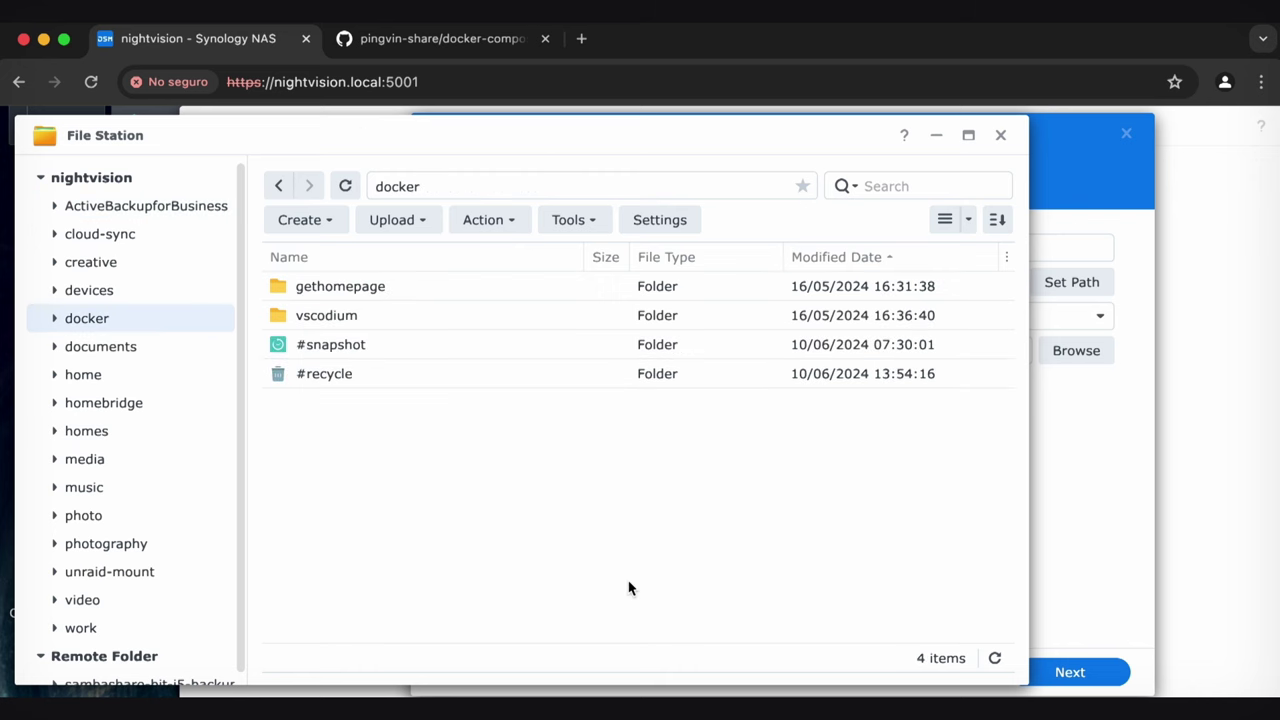
{"action": "left_click", "coordinate": [331, 222]}
{"action": "left_click", "coordinate": [334, 248]}
{"action": "type", "text": "pingvin"}
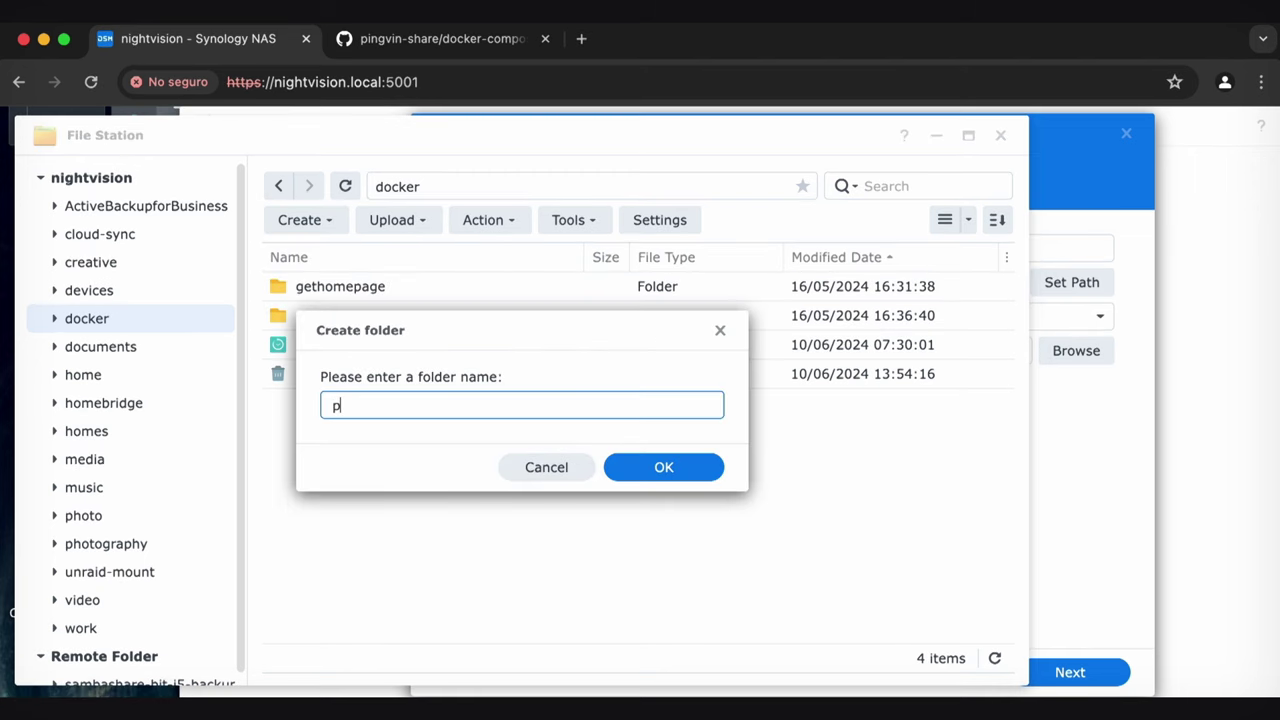
{"action": "key", "text": "Return"}
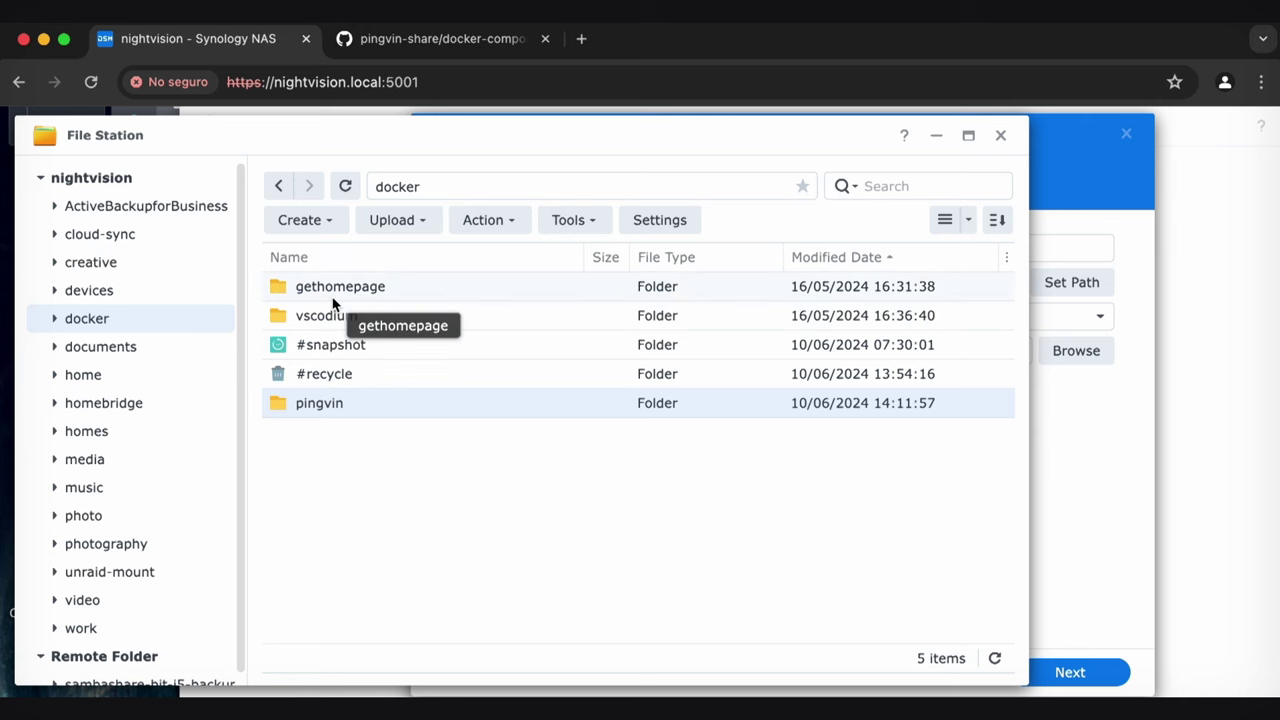
Set the pingvin project's path to the /docker/pingvin folder
{"action": "double_click", "coordinate": [337, 406]}
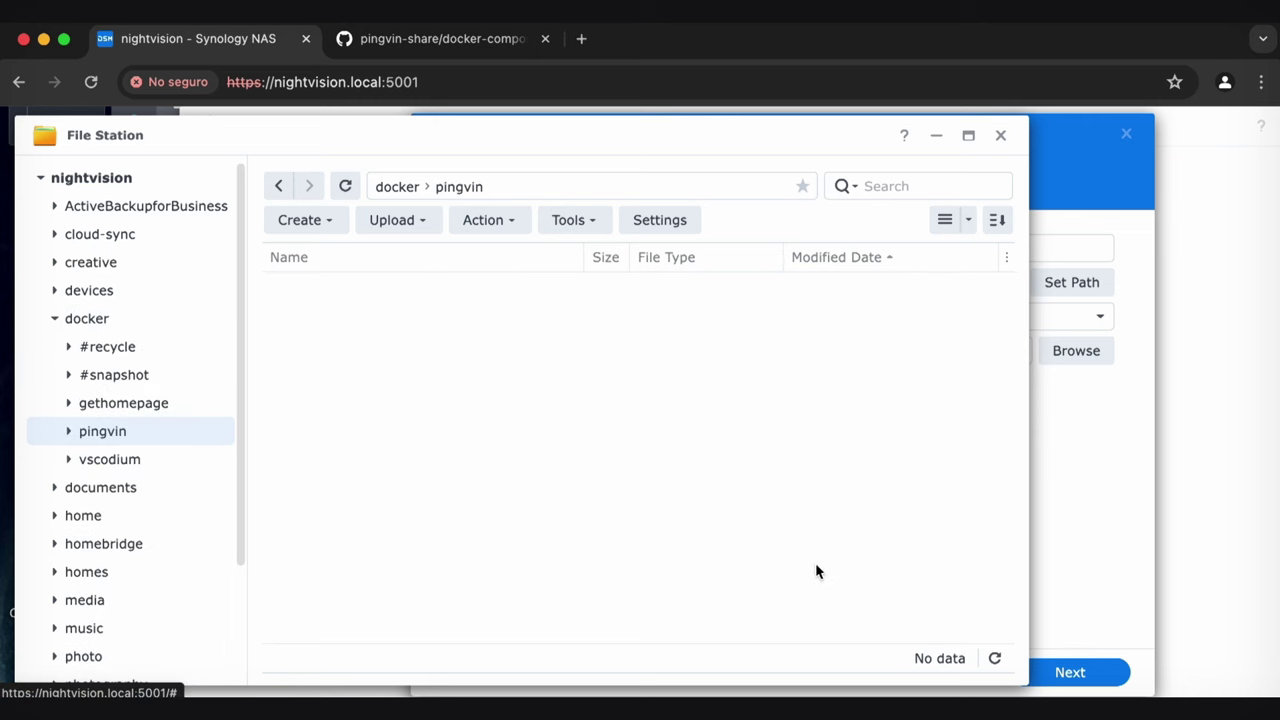
{"action": "left_click", "coordinate": [1118, 323]}
{"action": "left_click", "coordinate": [1076, 284]}
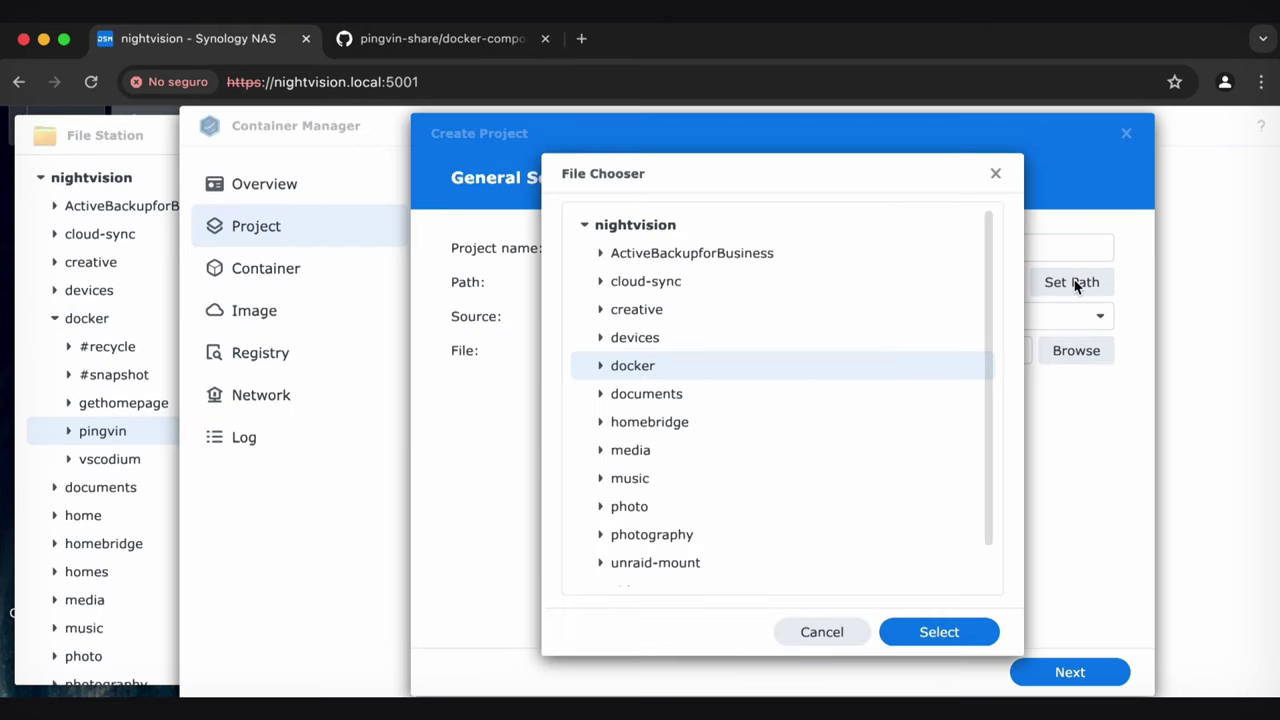
{"action": "left_click", "coordinate": [600, 367]}
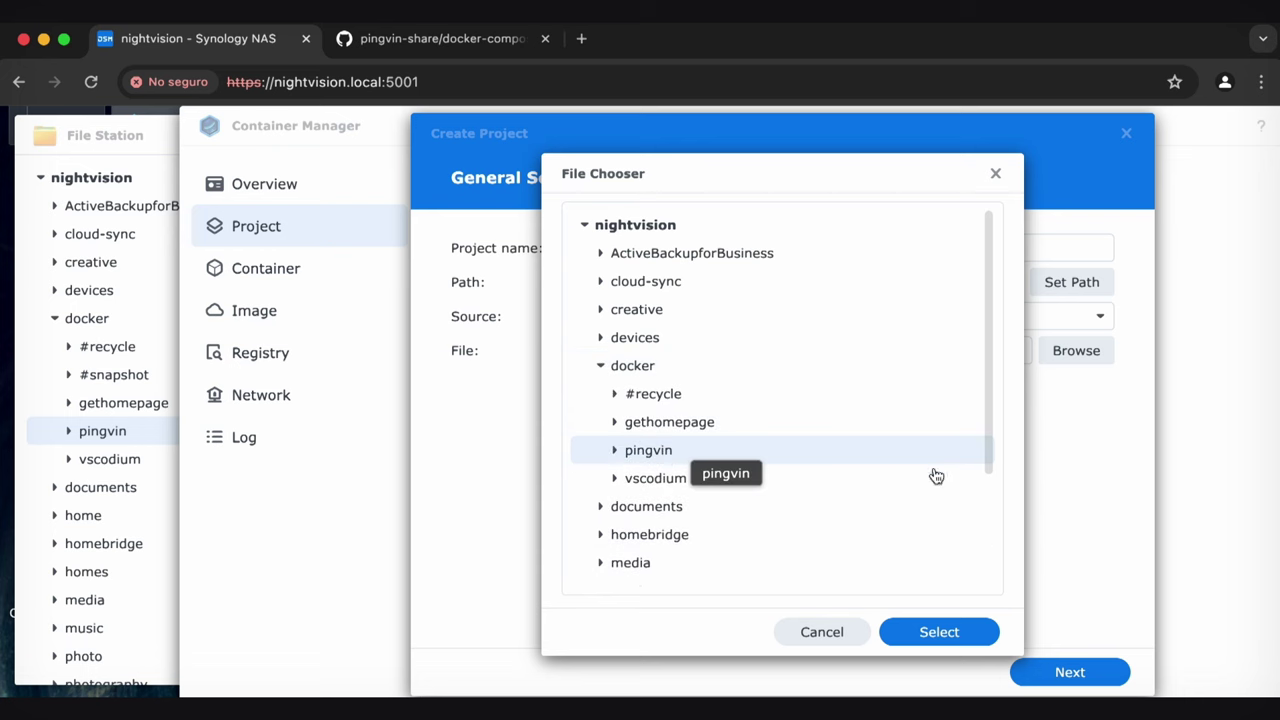
{"action": "left_click", "coordinate": [921, 636]}
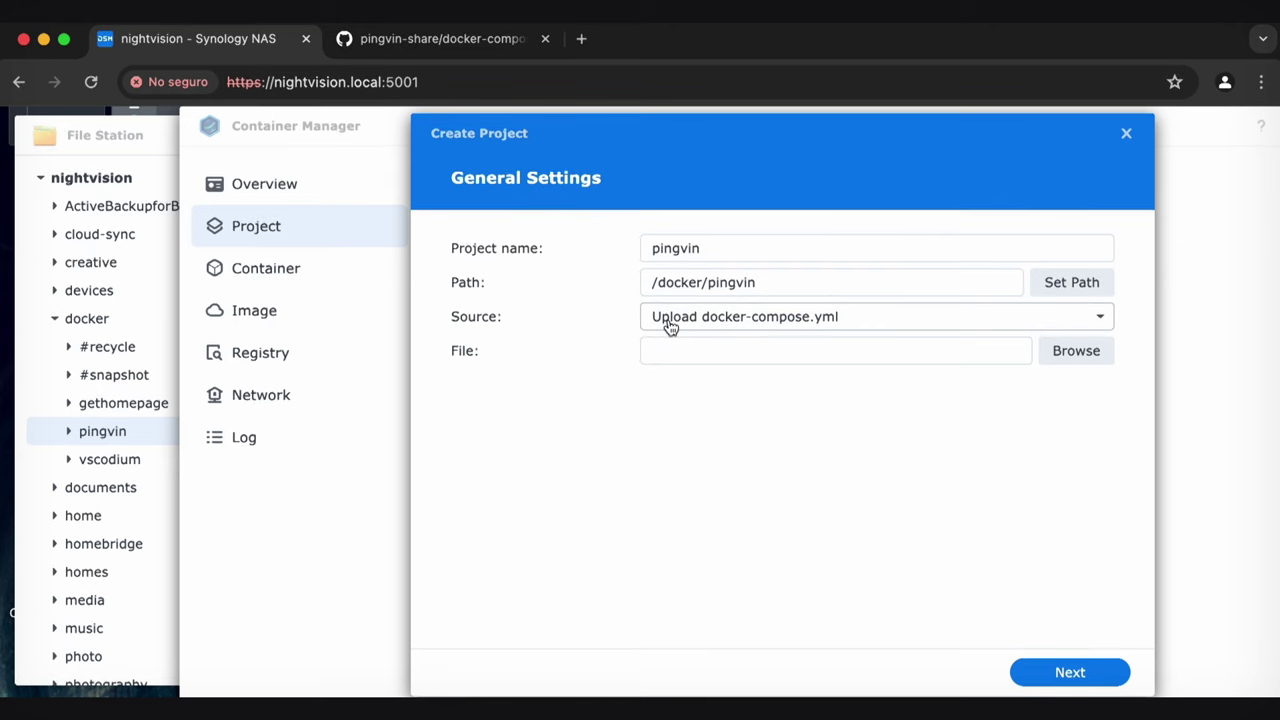
{"action": "left_click", "coordinate": [805, 318]}
Choose Create docker-compose.yml and paste the GitHub pingvin-share compose configuration into the editor
{"action": "left_click", "coordinate": [772, 380]}
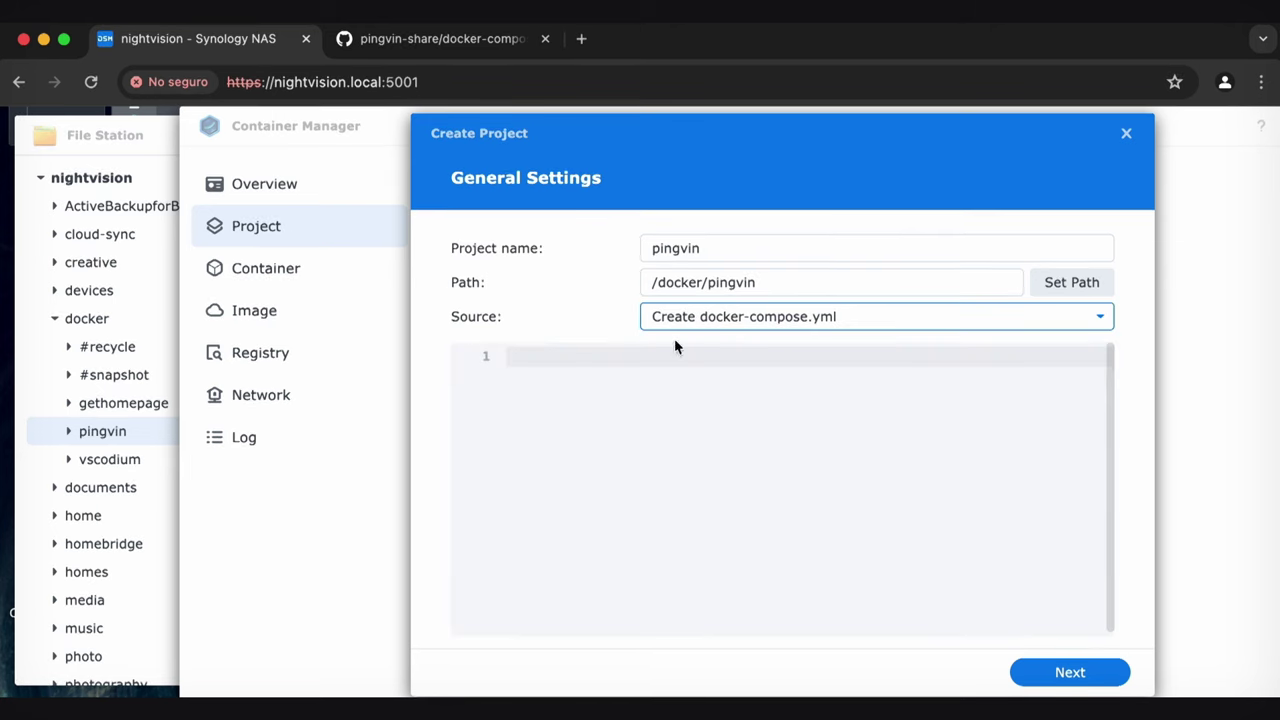
{"action": "left_click", "coordinate": [577, 414]}
{"action": "key", "text": "super+v"}
{"action": "scroll", "coordinate": [660, 440], "scroll_direction": "up", "scroll_amount": 3}
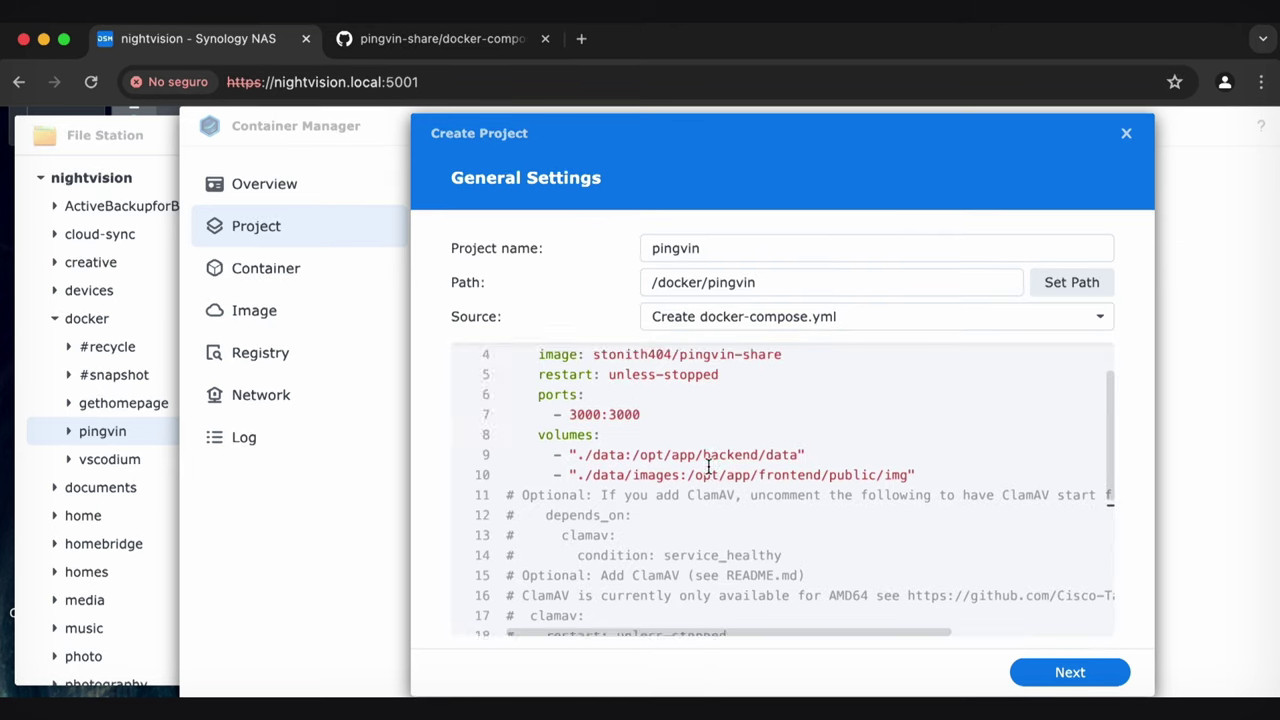
{"action": "left_click", "coordinate": [449, 39]}
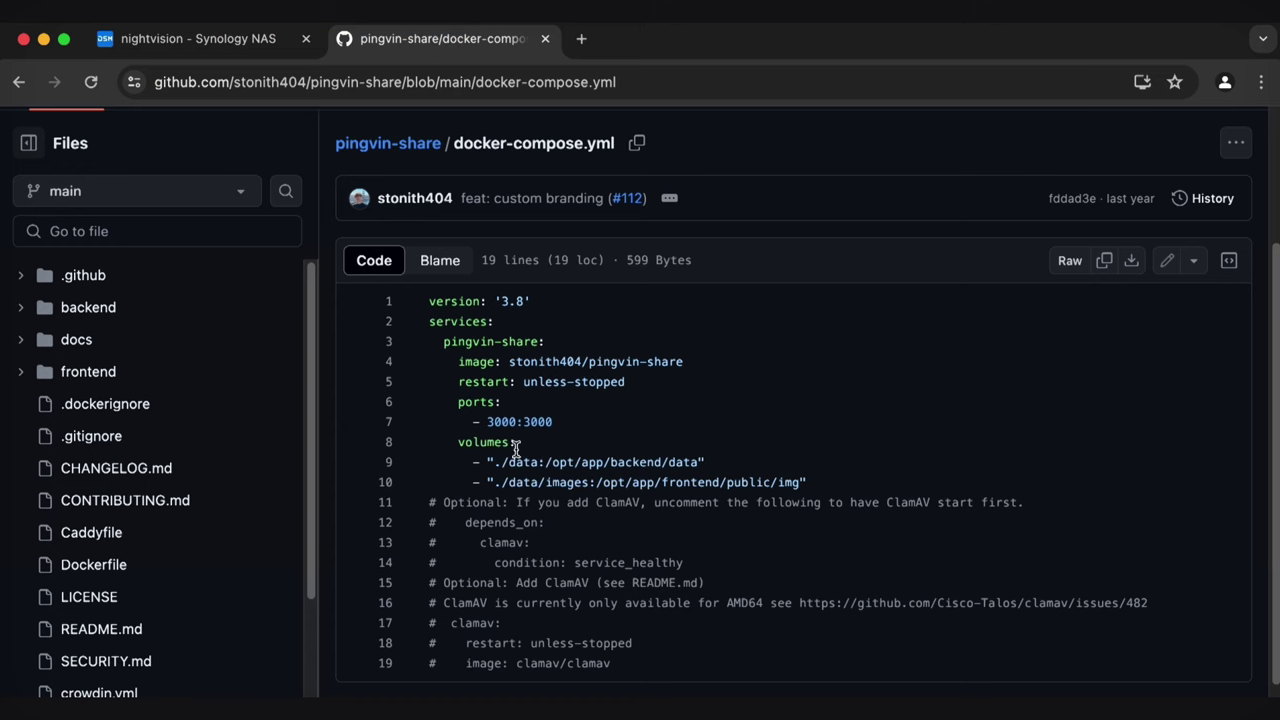
{"action": "left_click", "coordinate": [221, 40]}
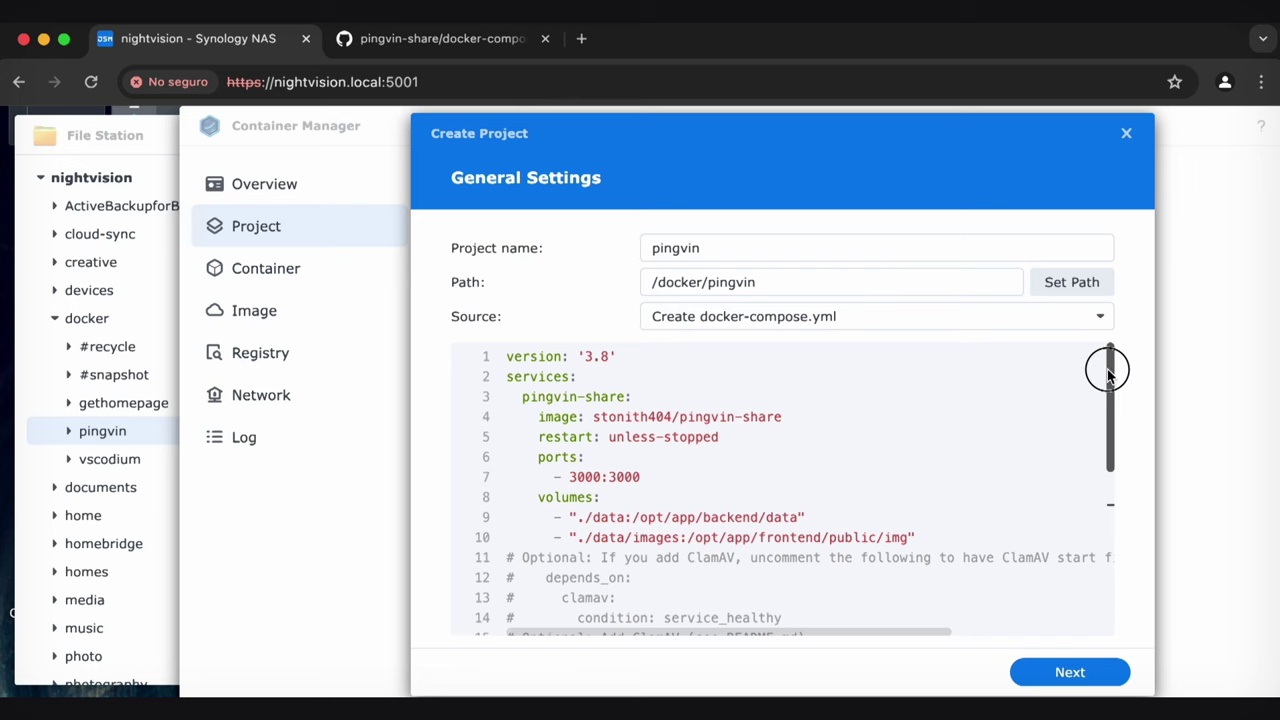
{"action": "mouse_move", "coordinate": [1103, 371]}
{"action": "left_mouse_down"}
{"action": "mouse_move", "coordinate": [1094, 491]}
{"action": "mouse_move", "coordinate": [1103, 351]}
{"action": "left_mouse_up"}
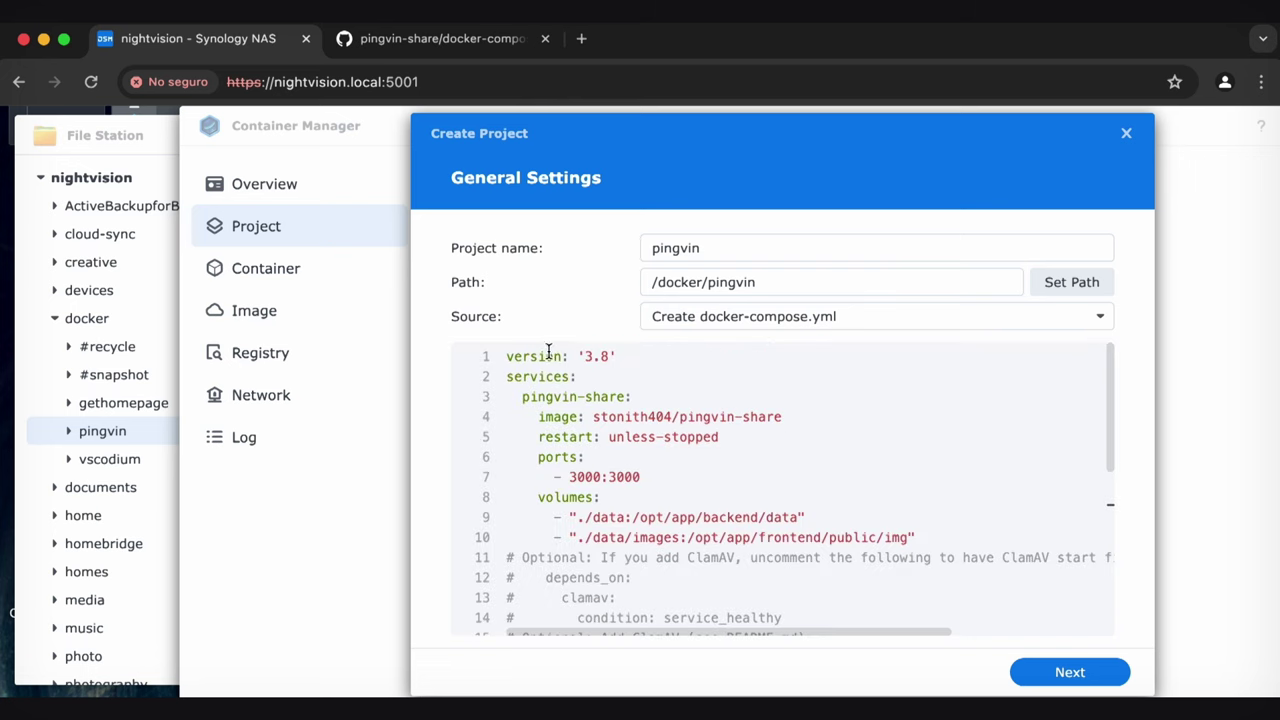
Change the host port on line 7 from 3000 to 20000, giving 20000:3000
{"action": "double_click", "coordinate": [584, 478]}
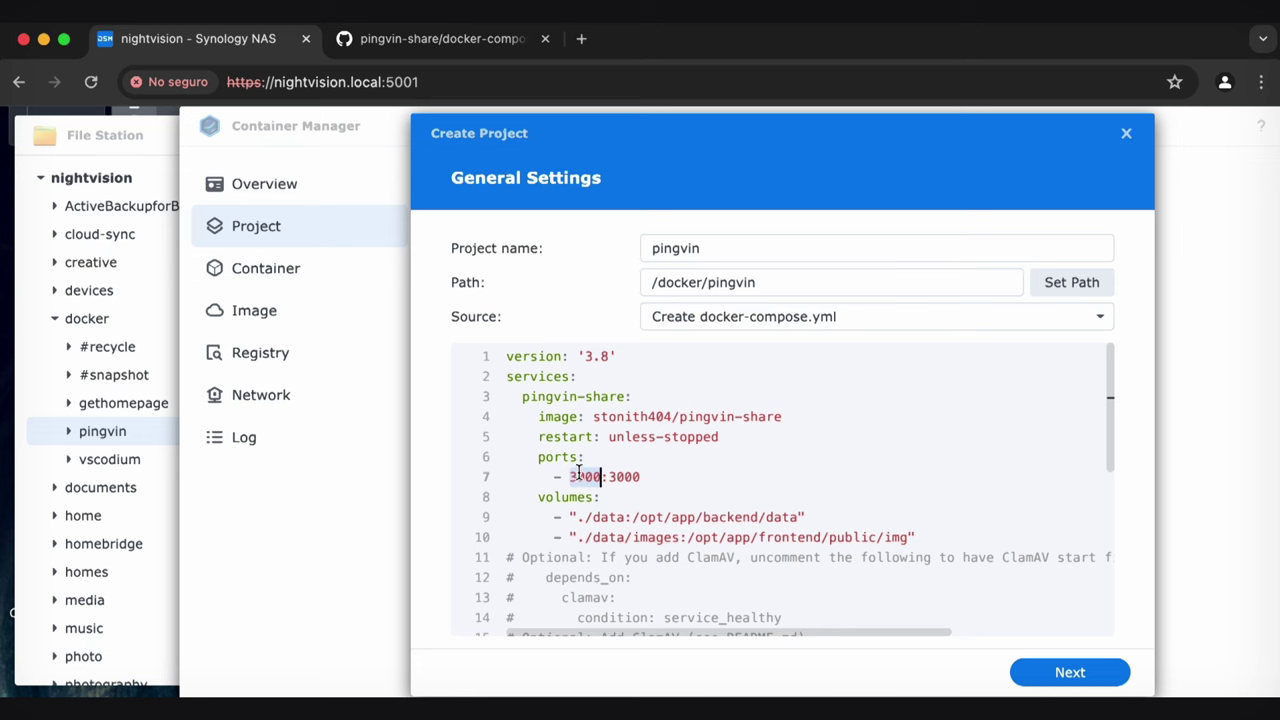
{"action": "left_click", "coordinate": [597, 477]}
{"action": "type", "text": "20"}
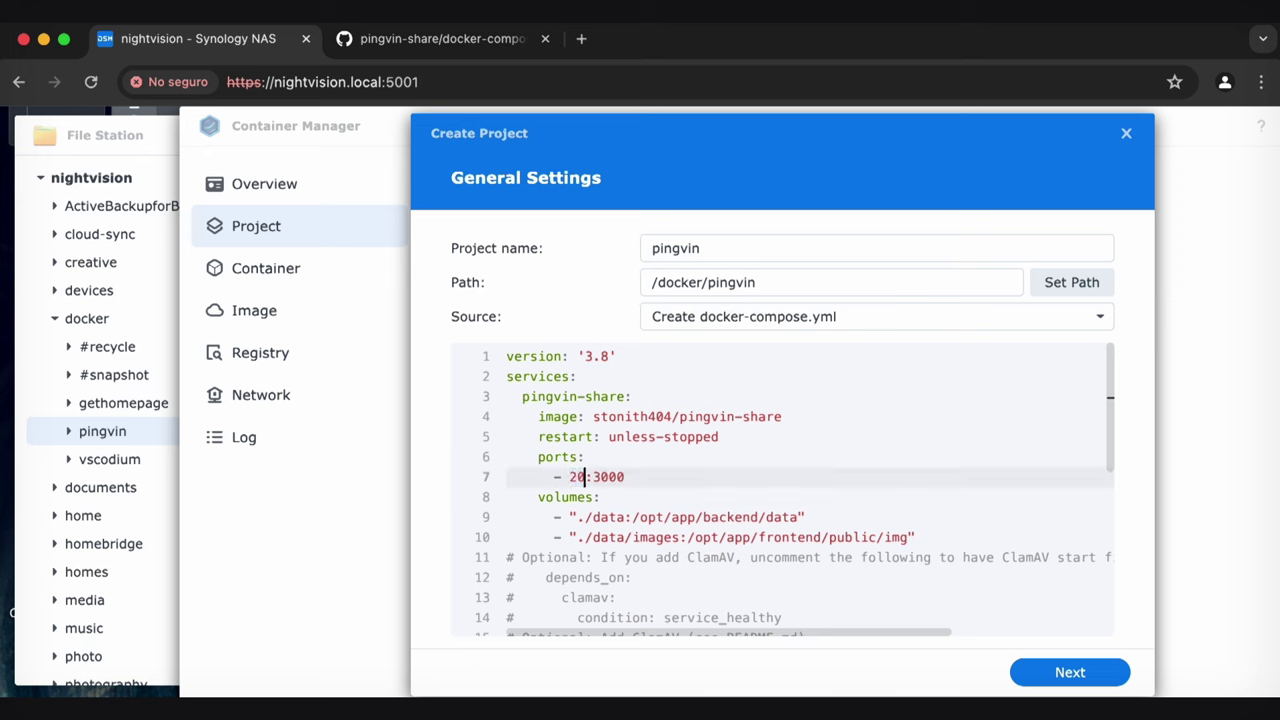
{"action": "type", "text": "000"}
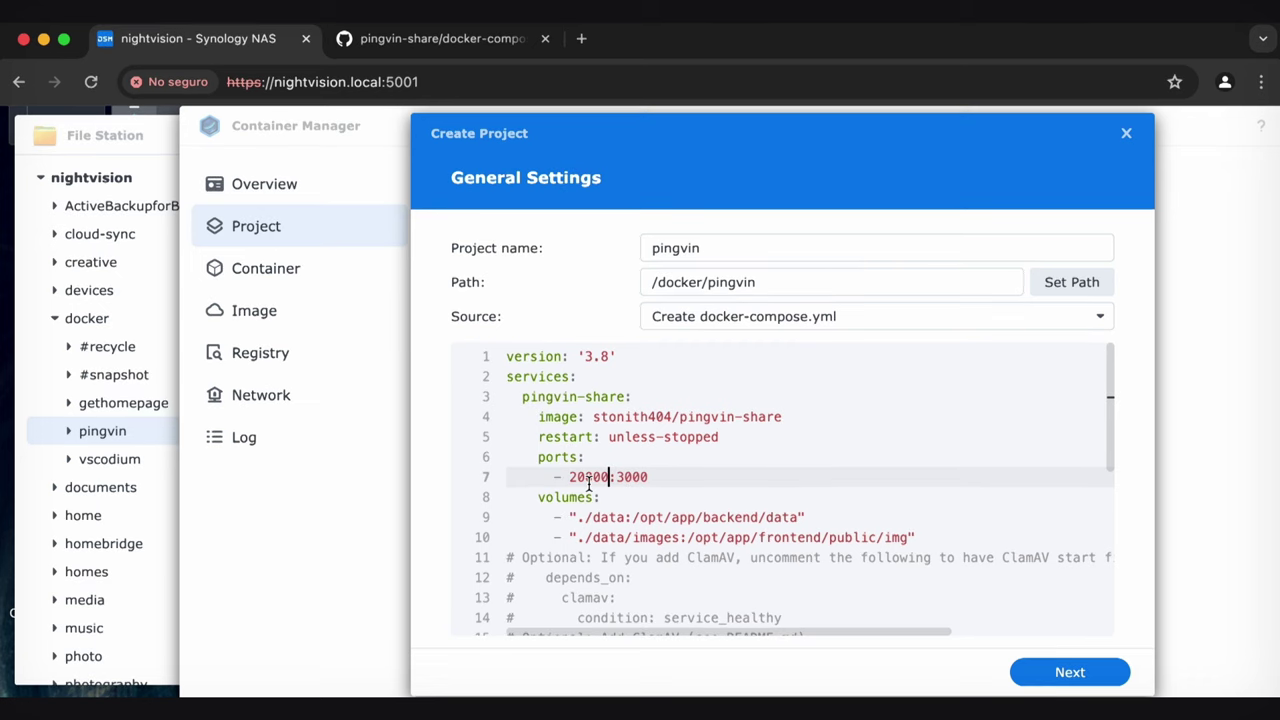
{"action": "double_click", "coordinate": [642, 476]}
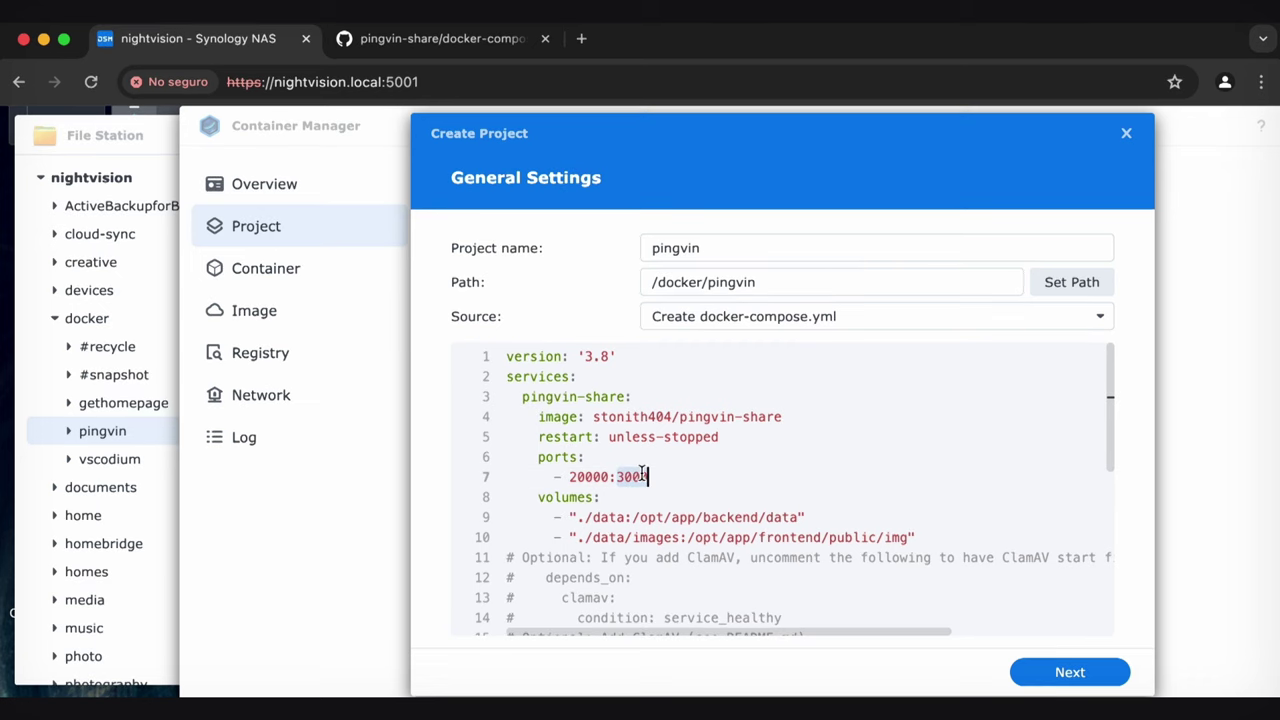
{"action": "double_click", "coordinate": [576, 477]}
{"action": "double_click", "coordinate": [638, 477]}
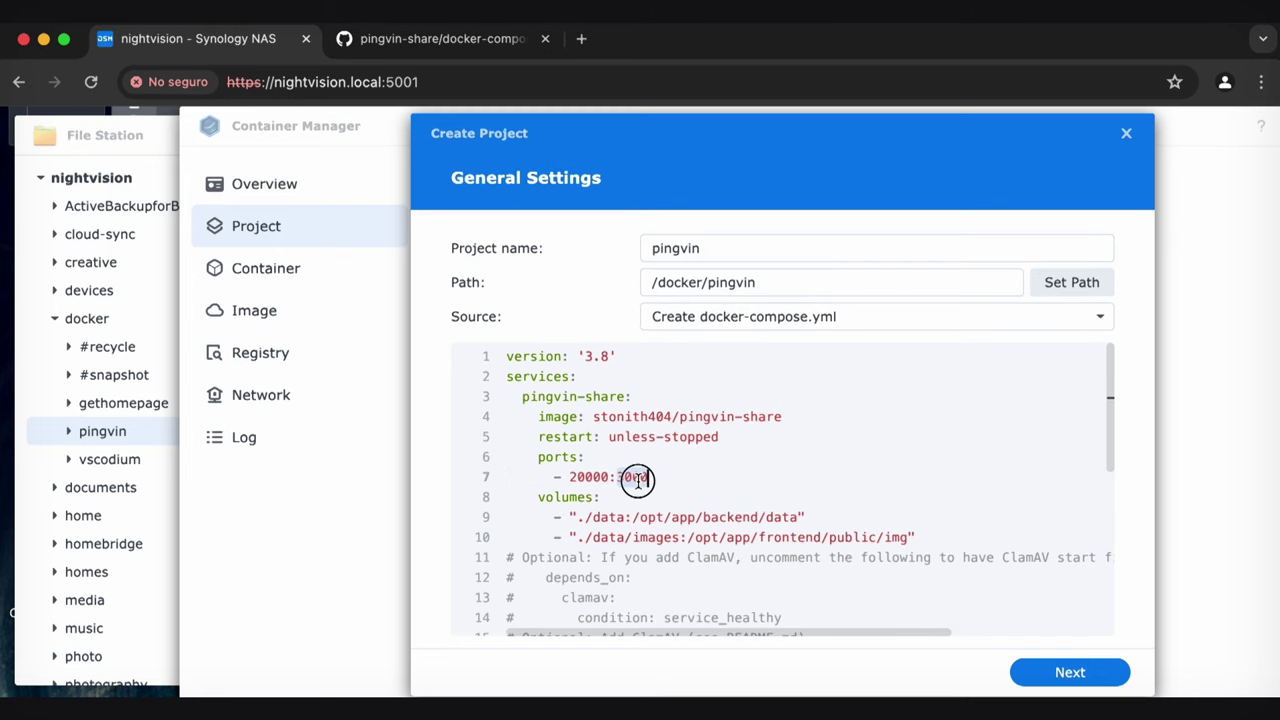
{"action": "double_click", "coordinate": [597, 476]}
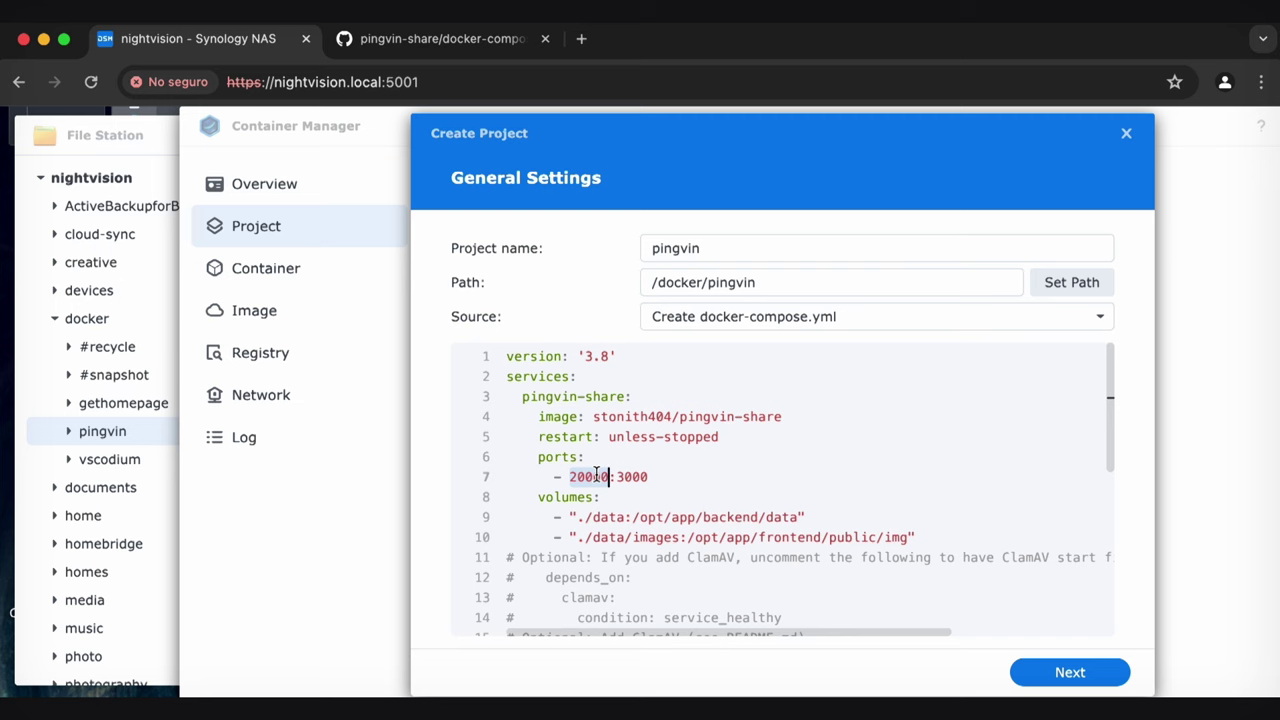
{"action": "left_click", "coordinate": [638, 477]}
{"action": "double_click", "coordinate": [638, 477]}
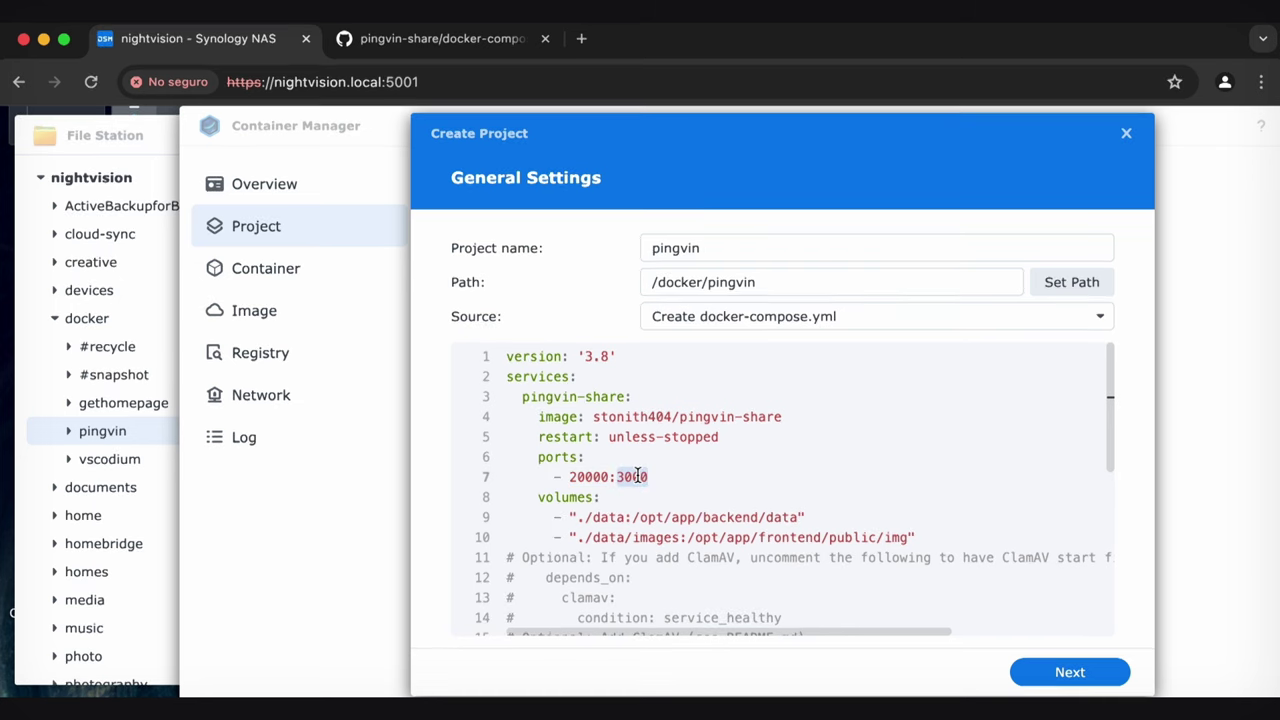
Review the /data and /data/images volume mappings in the compose file
{"action": "left_click", "coordinate": [630, 537]}
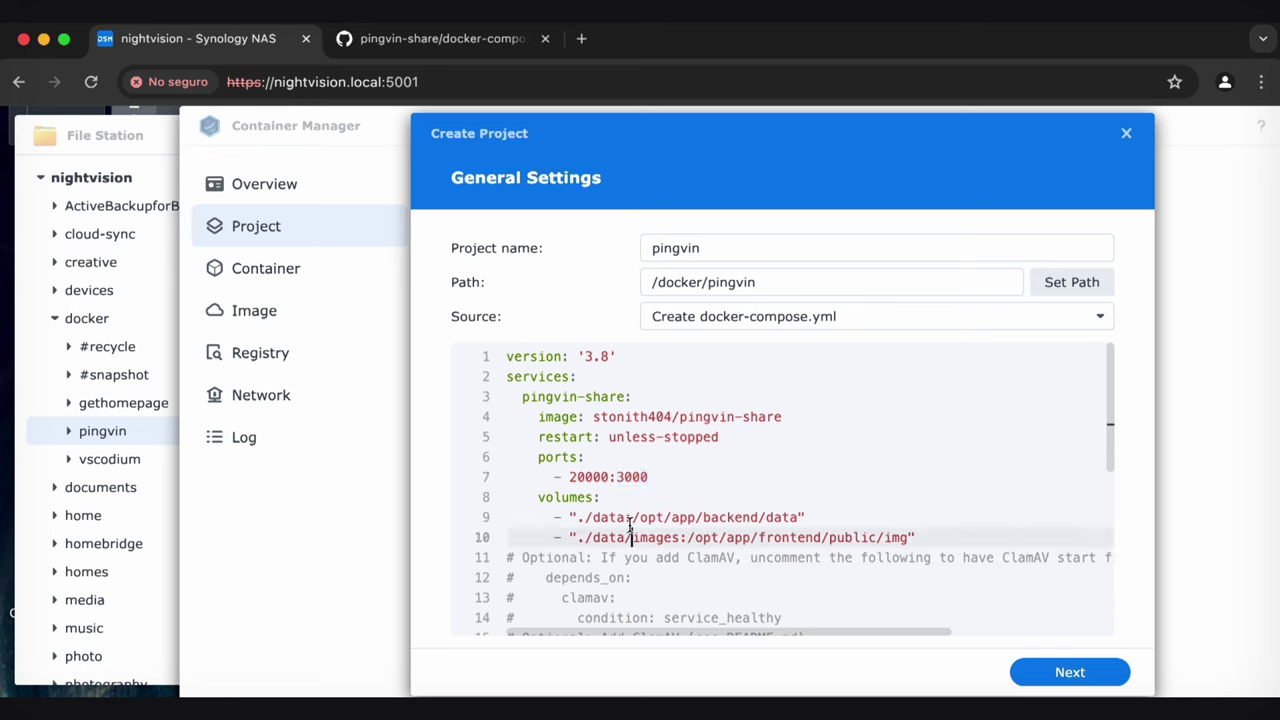
{"action": "left_click", "coordinate": [585, 497]}
{"action": "left_click", "coordinate": [652, 519]}
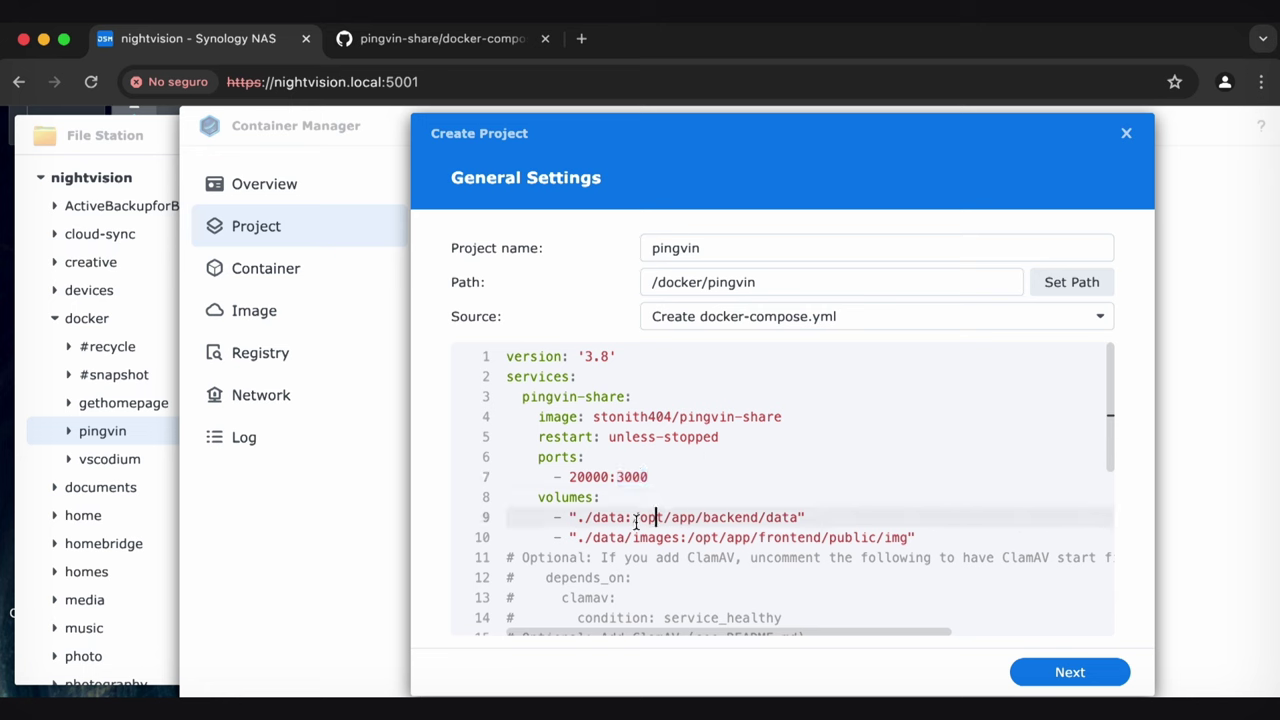
{"action": "left_click_drag", "start_coordinate": [585, 517], "coordinate": [684, 538]}
{"action": "left_click", "coordinate": [610, 537]}
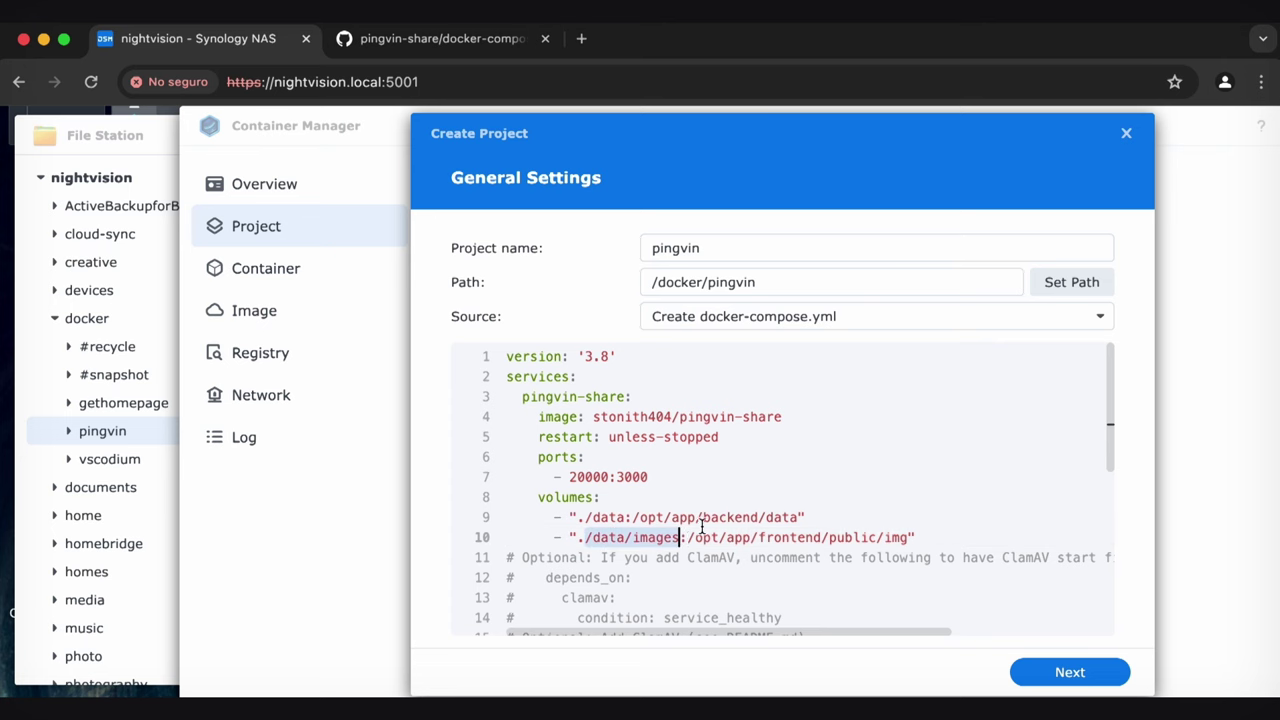
{"action": "left_click", "coordinate": [703, 517]}
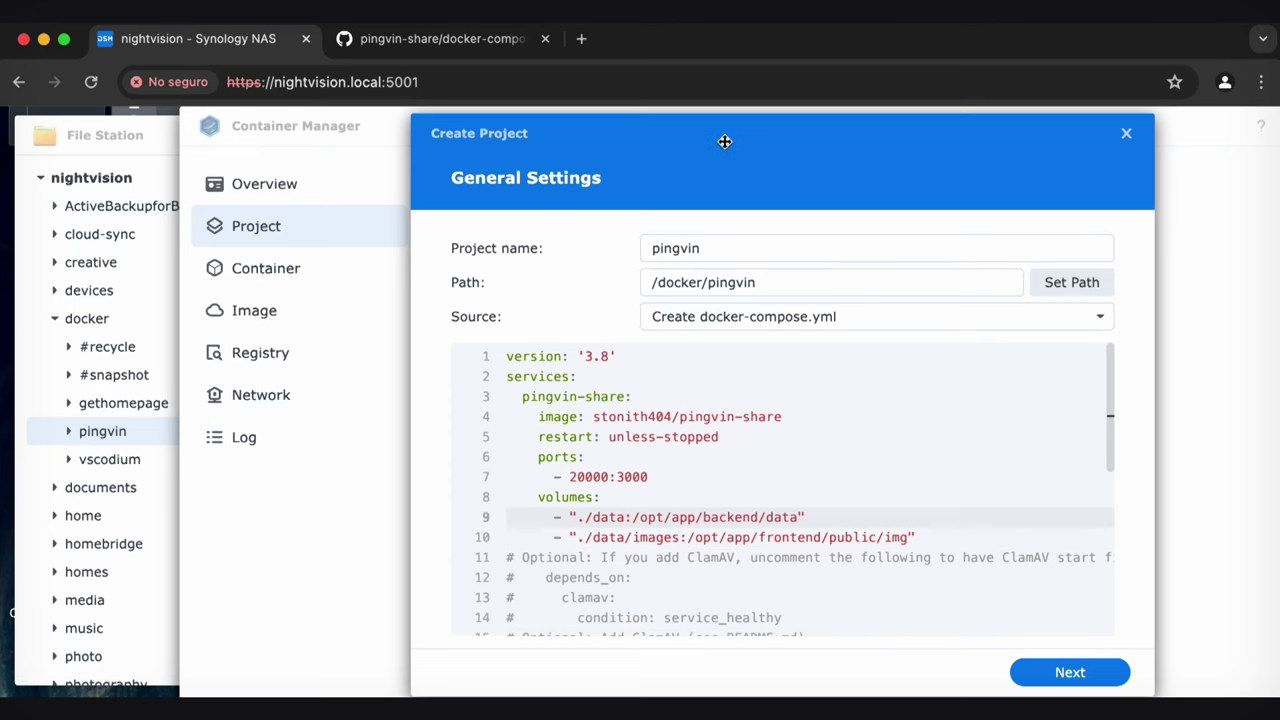
{"action": "left_click", "coordinate": [116, 139]}
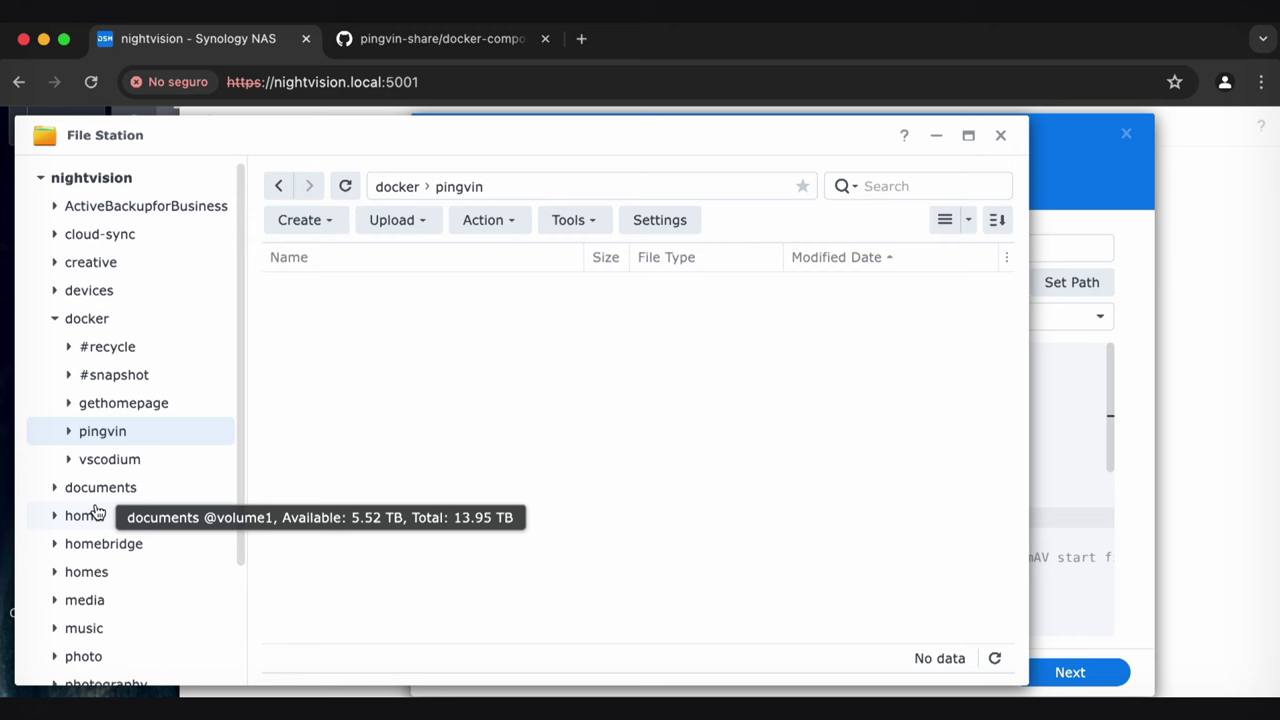
Create a 'data' folder in docker/pingvin with an 'images' subfolder inside it
{"action": "right_click", "coordinate": [407, 405]}
{"action": "left_click", "coordinate": [493, 348]}
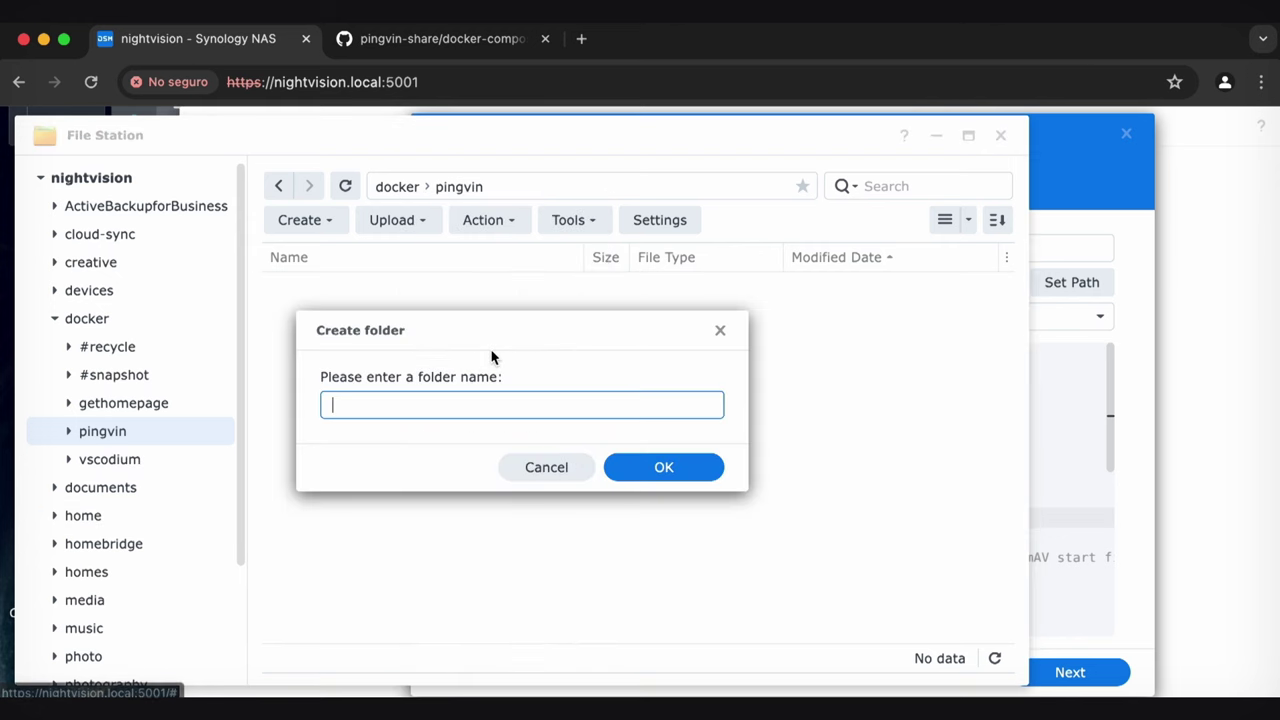
{"action": "type", "text": "data"}
{"action": "key", "text": "Return"}
{"action": "double_click", "coordinate": [287, 290]}
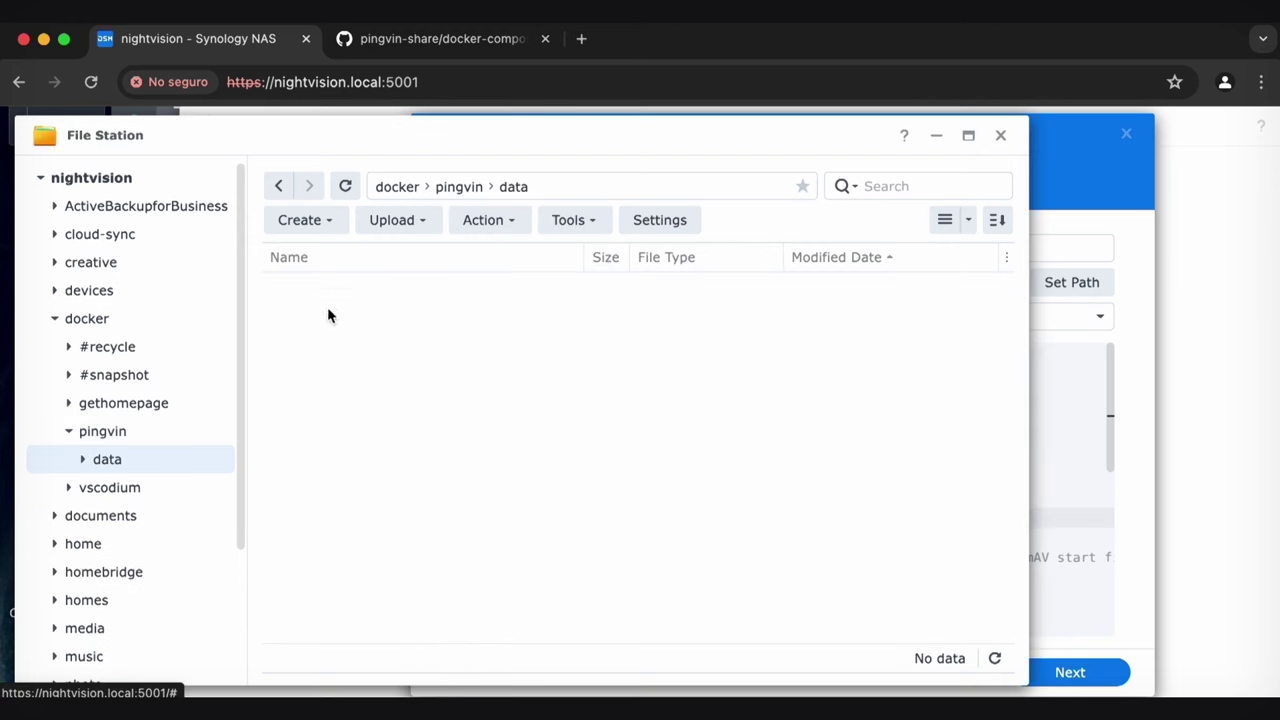
{"action": "right_click", "coordinate": [449, 192]}
{"action": "left_click", "coordinate": [509, 345]}
{"action": "type", "text": "images"}
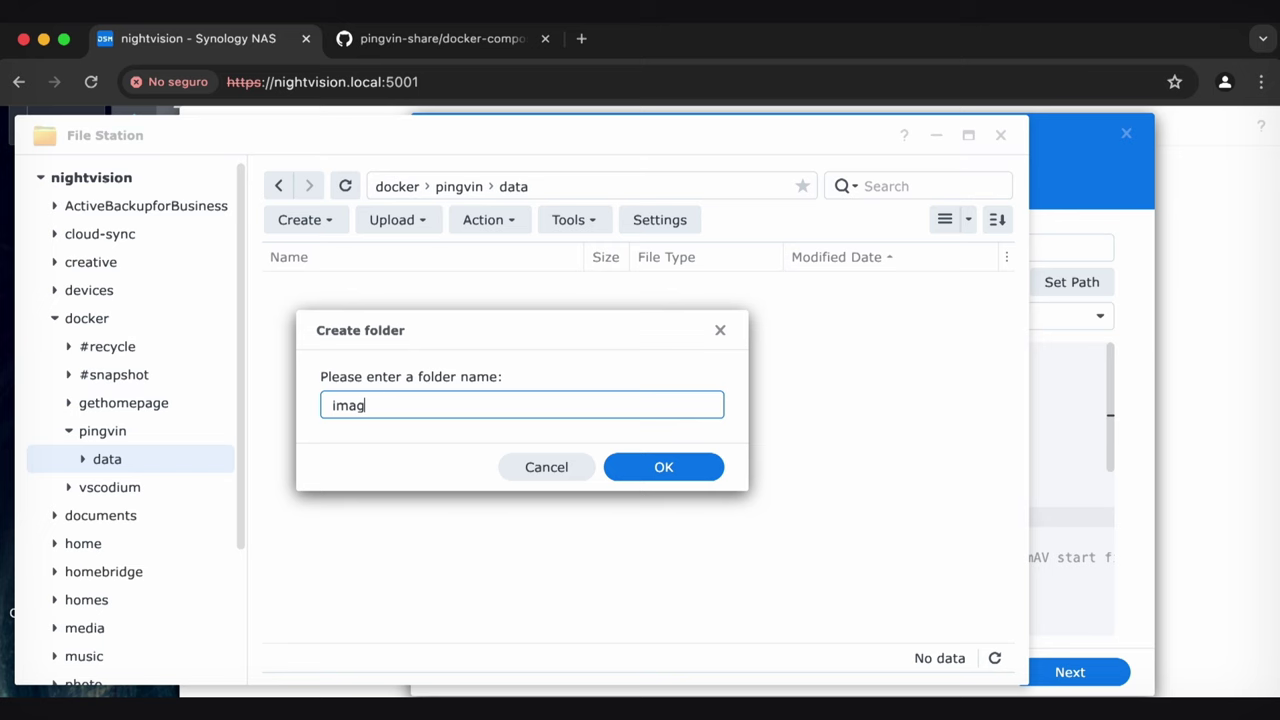
{"action": "key", "text": "Return"}
Check the data folder's full location in Properties, then resume editing line 9's data path
{"action": "left_click", "coordinate": [458, 188]}
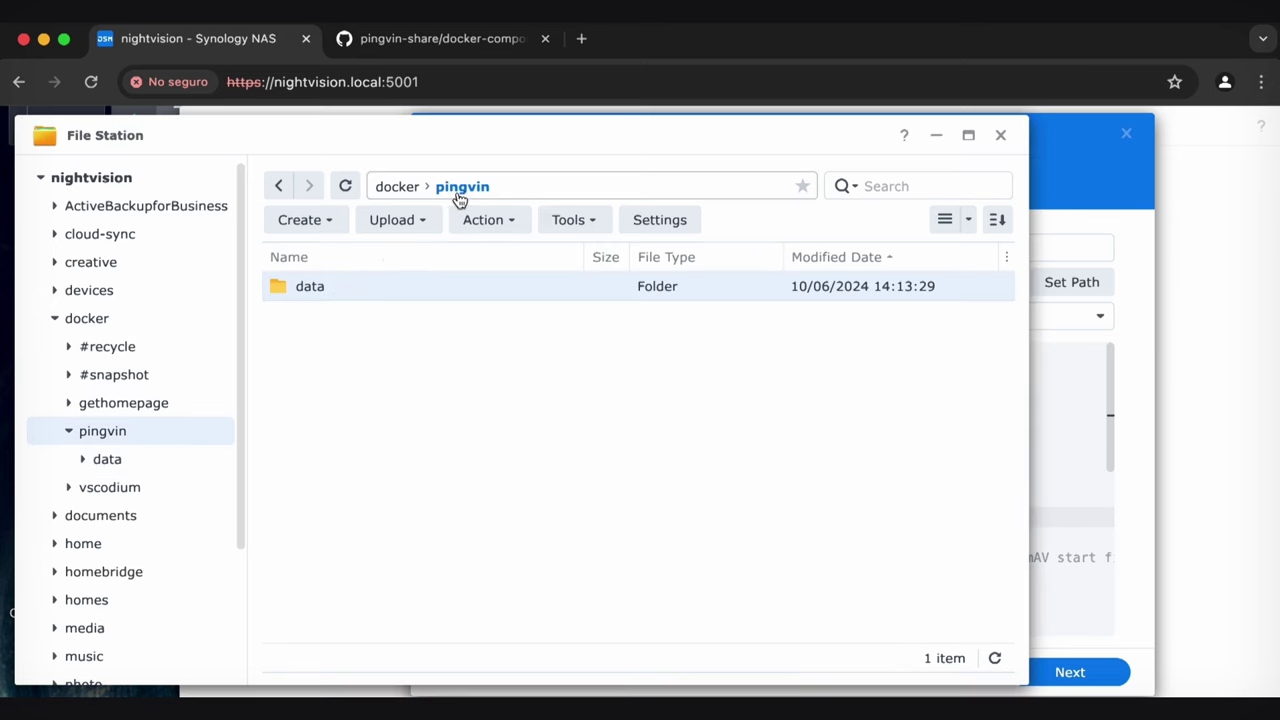
{"action": "right_click", "coordinate": [328, 290]}
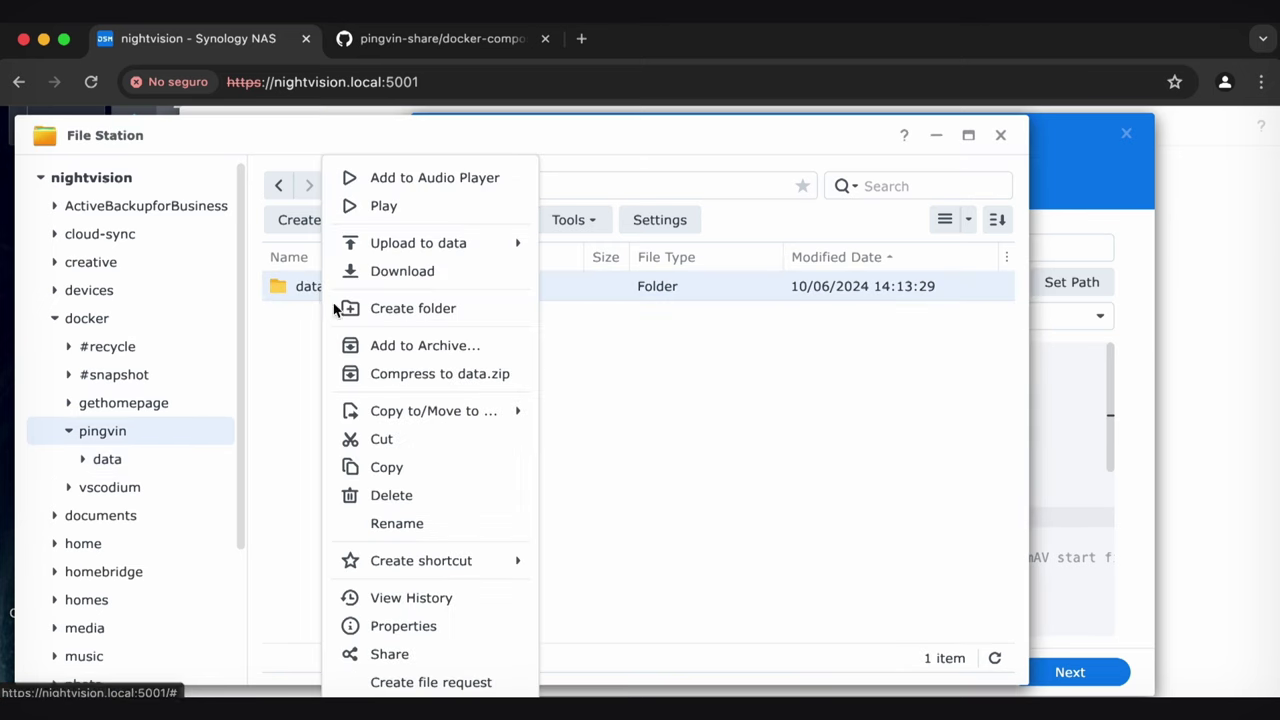
{"action": "left_click", "coordinate": [424, 620]}
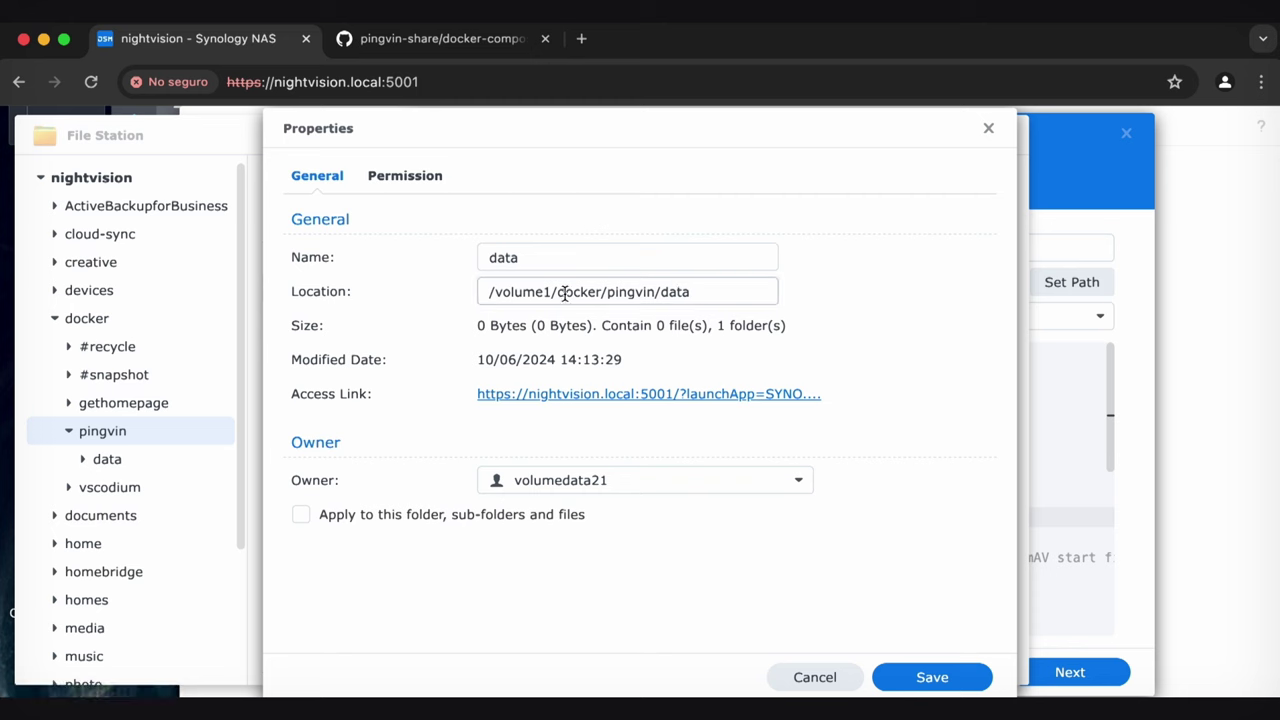
{"action": "left_click_drag", "start_coordinate": [714, 289], "coordinate": [397, 298]}
{"action": "key", "text": "ctrl+c"}
{"action": "left_click", "coordinate": [812, 679]}
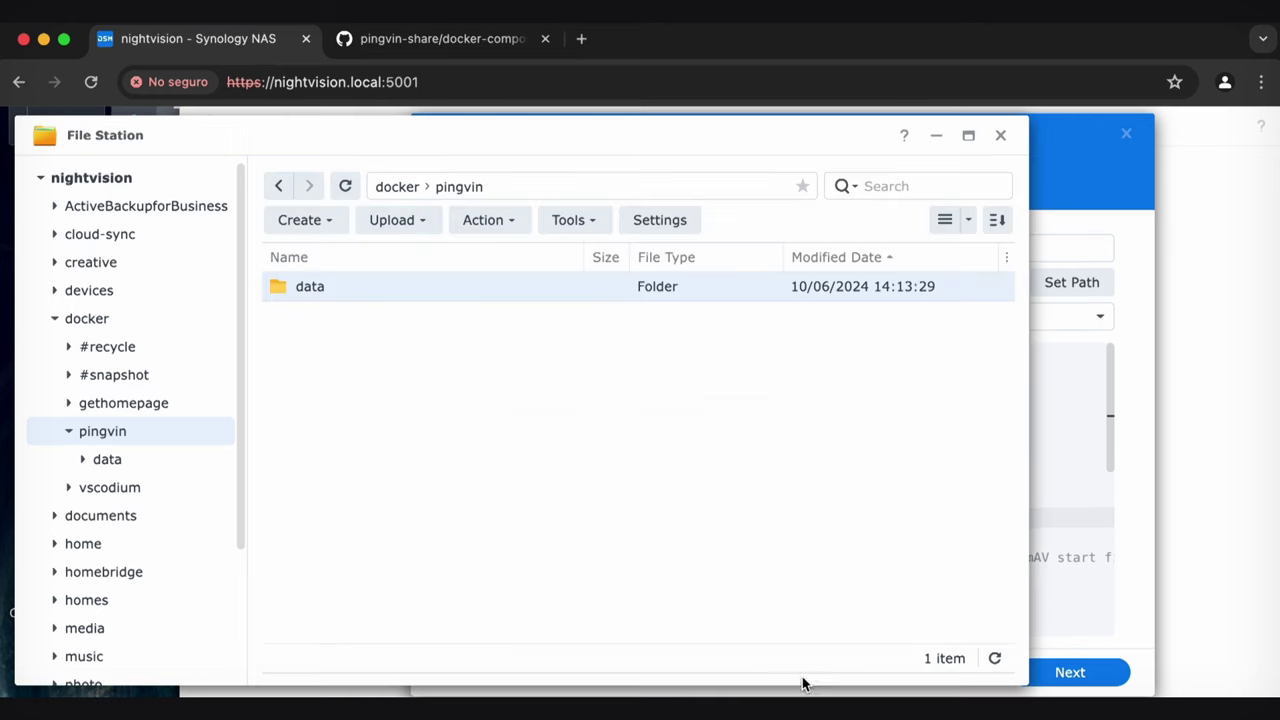
{"action": "left_click", "coordinate": [1038, 575]}
{"action": "left_click", "coordinate": [588, 517]}
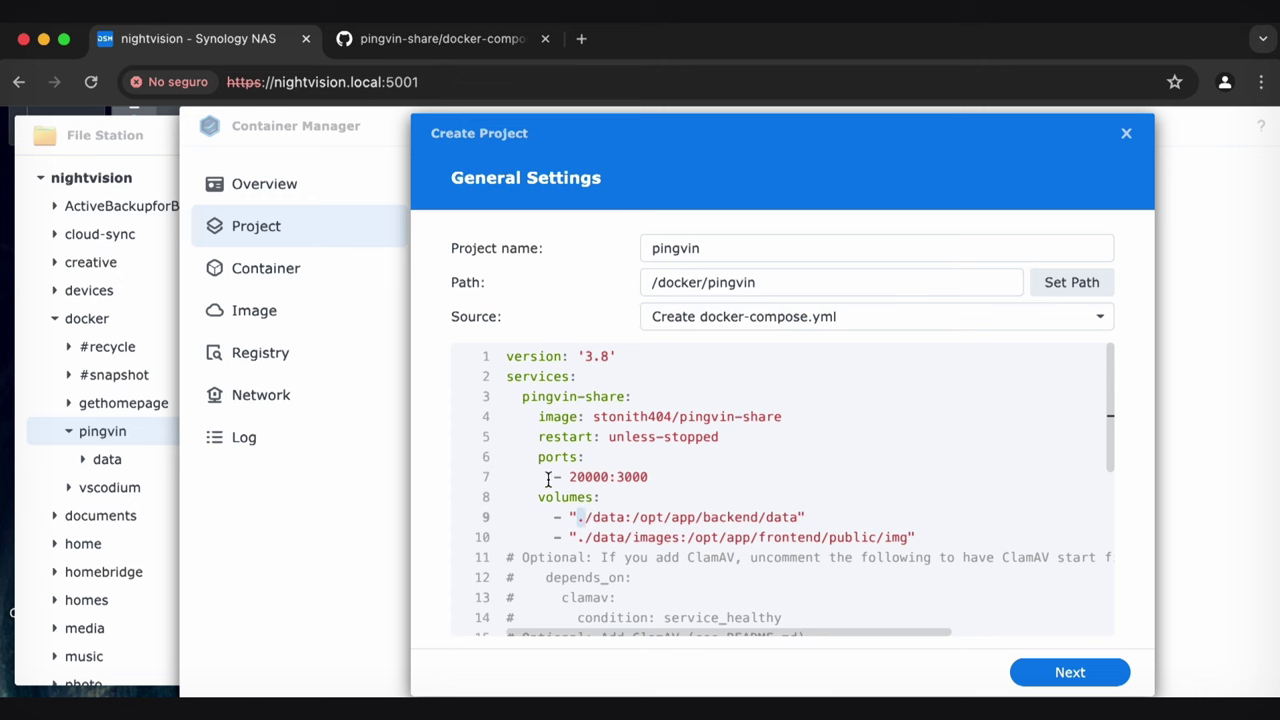
Try the absolute pingvin data path on line 9, then undo it to keep the relative ./data path
{"action": "left_click_drag", "start_coordinate": [577, 517], "coordinate": [640, 517]}
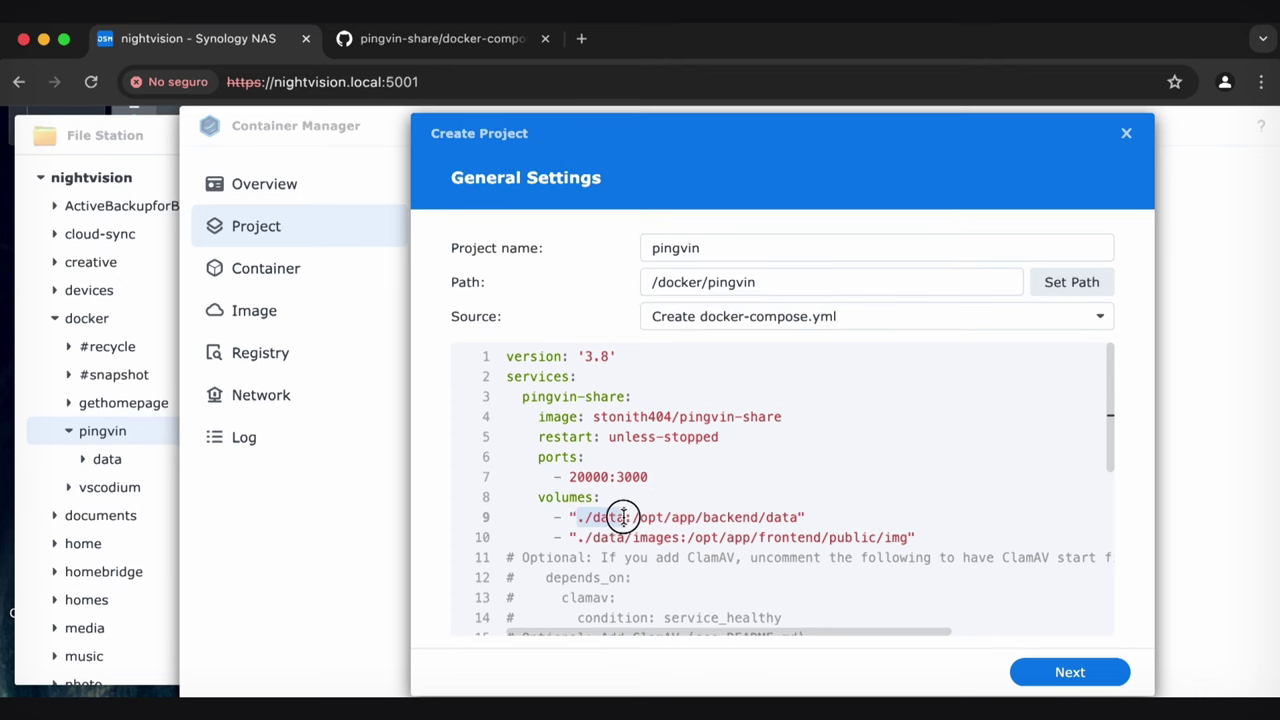
{"action": "key", "text": "ctrl+v"}
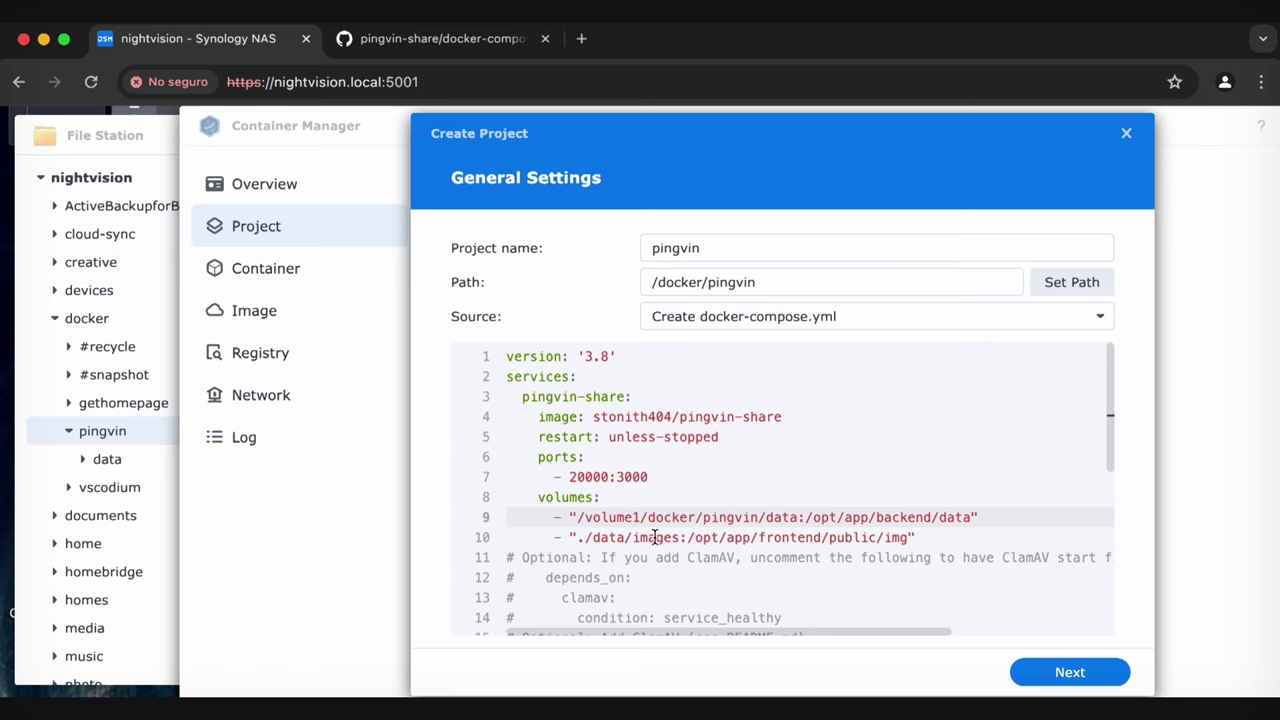
{"action": "left_click_drag", "start_coordinate": [585, 537], "coordinate": [681, 537]}
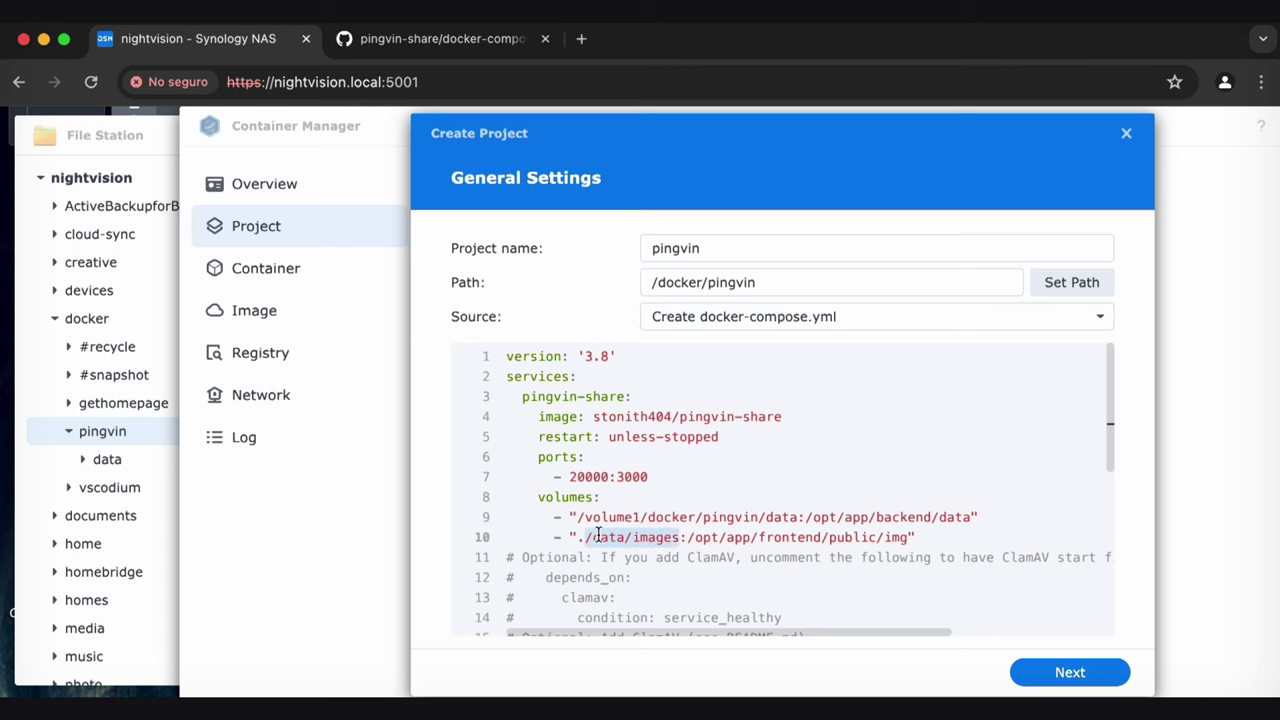
{"action": "left_click", "coordinate": [663, 517]}
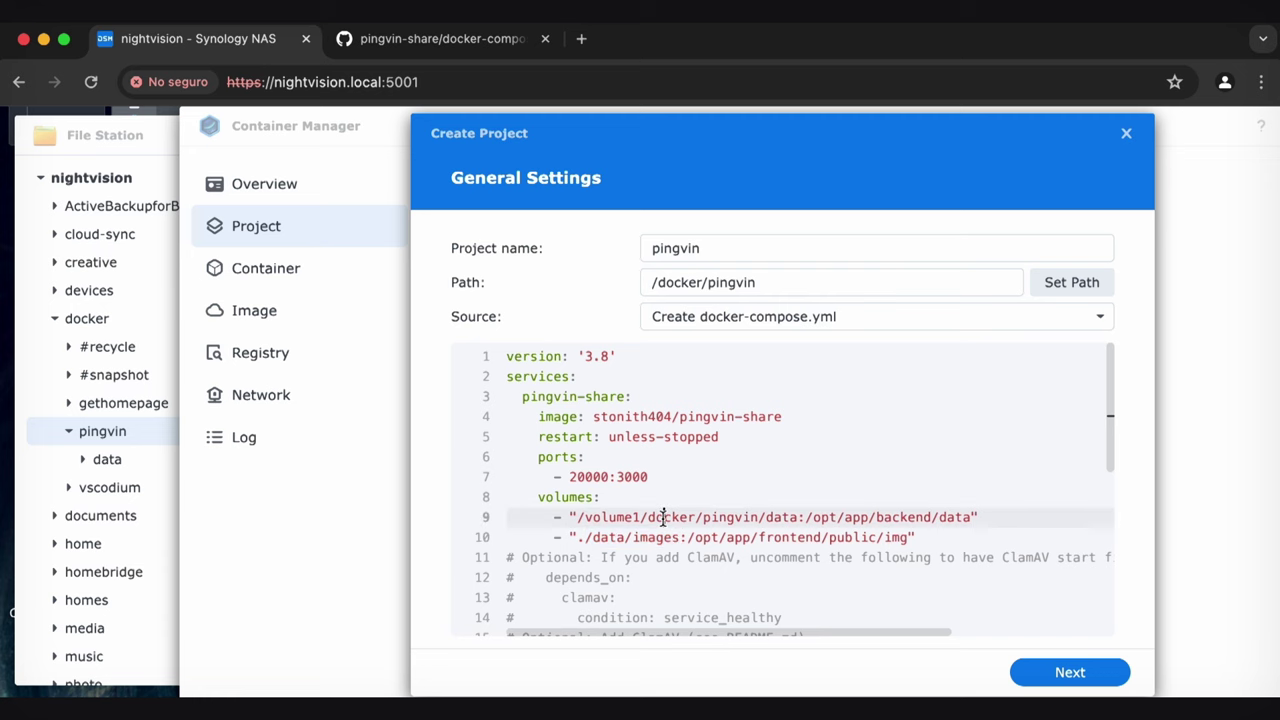
{"action": "key", "text": "super+z"}
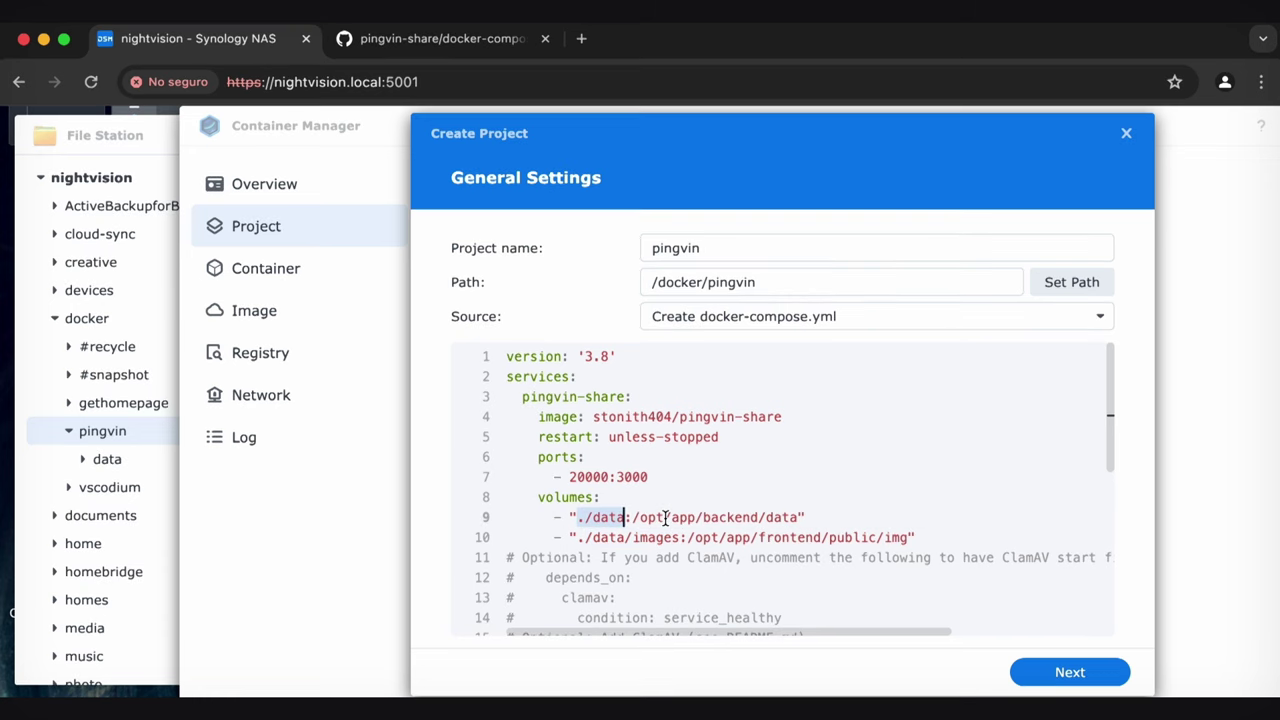
{"action": "left_click", "coordinate": [679, 517]}
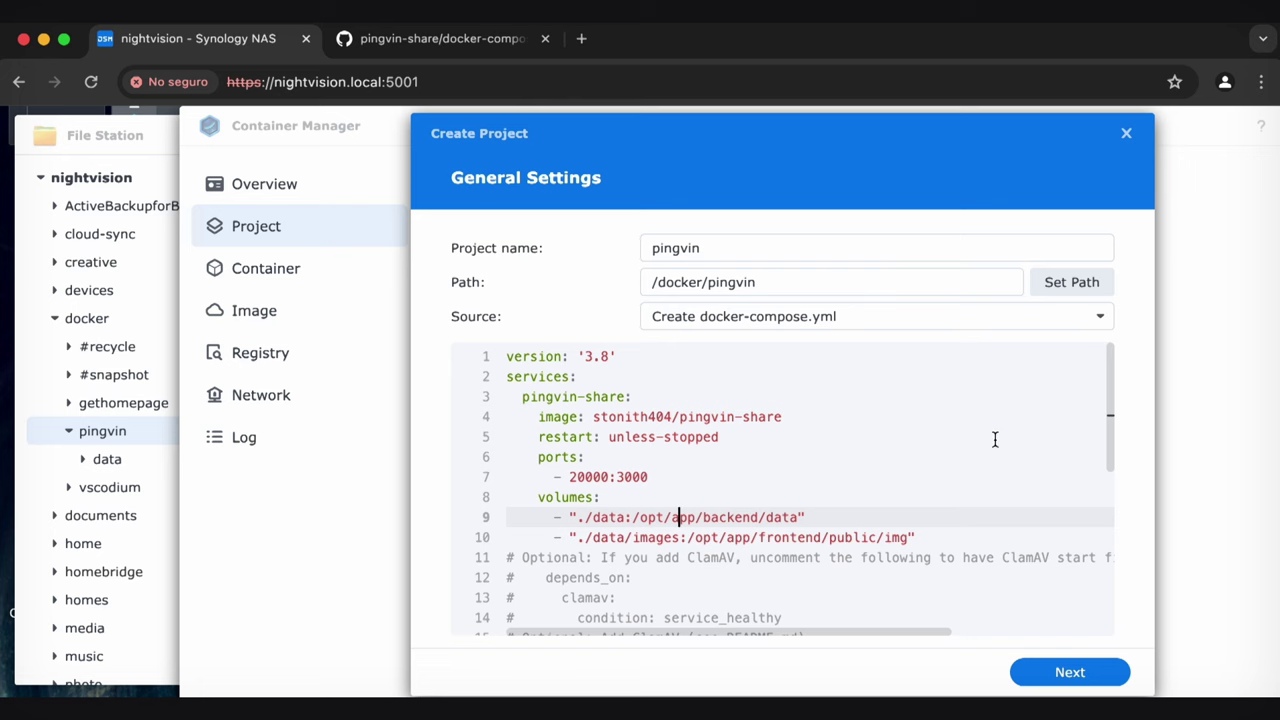
Review the compose YAML and skip the web portal settings to reach the project Summary
{"action": "left_click_drag", "start_coordinate": [1103, 388], "coordinate": [1100, 441]}
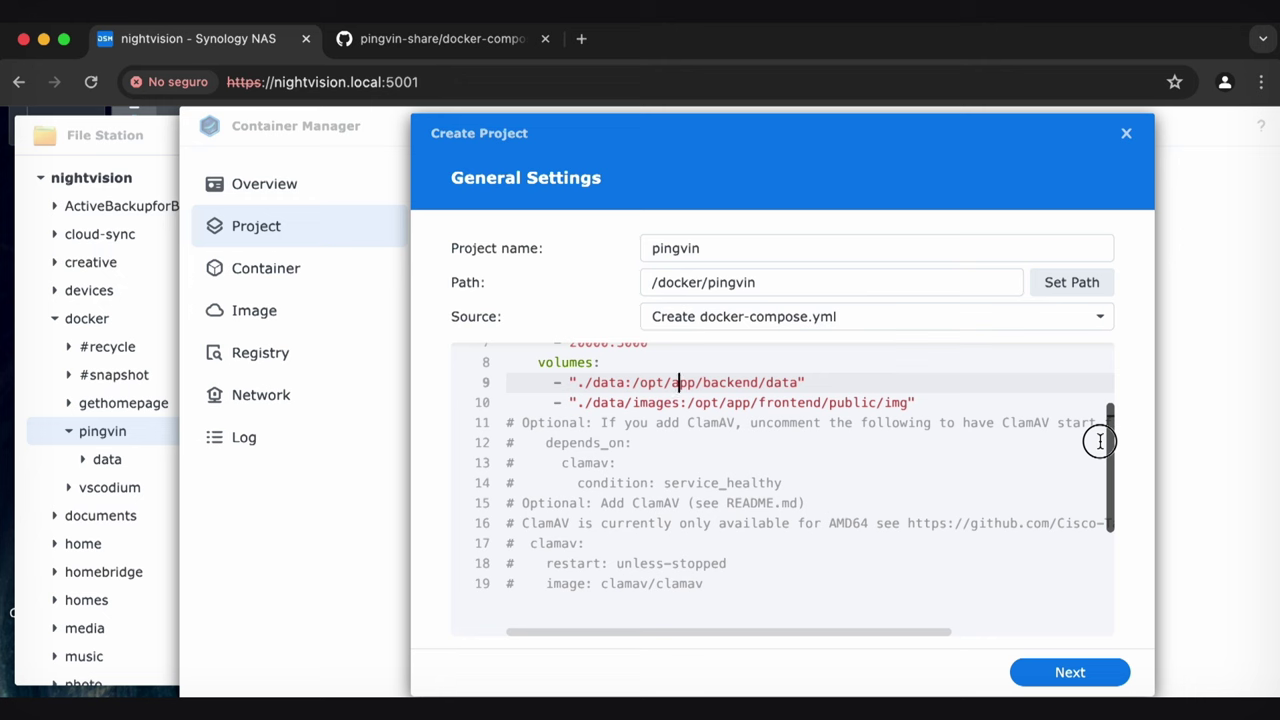
{"action": "left_click_drag", "start_coordinate": [1100, 441], "coordinate": [1100, 363]}
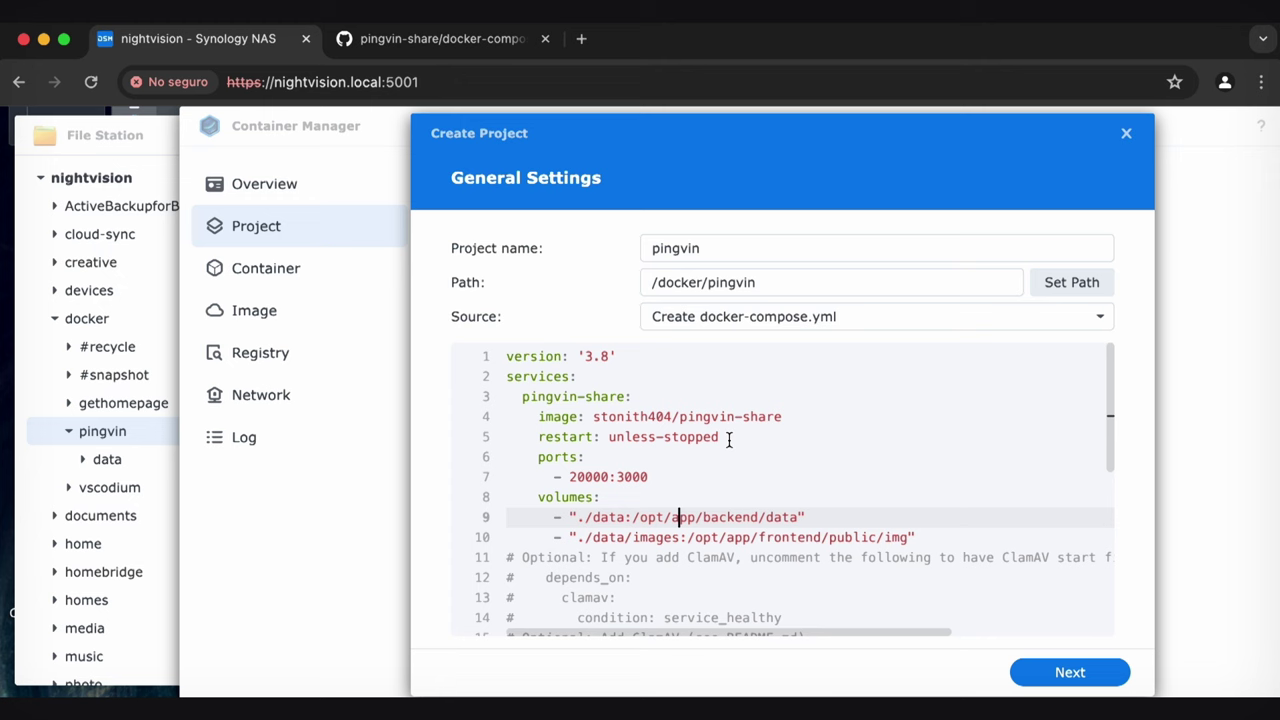
{"action": "left_click", "coordinate": [1040, 678]}
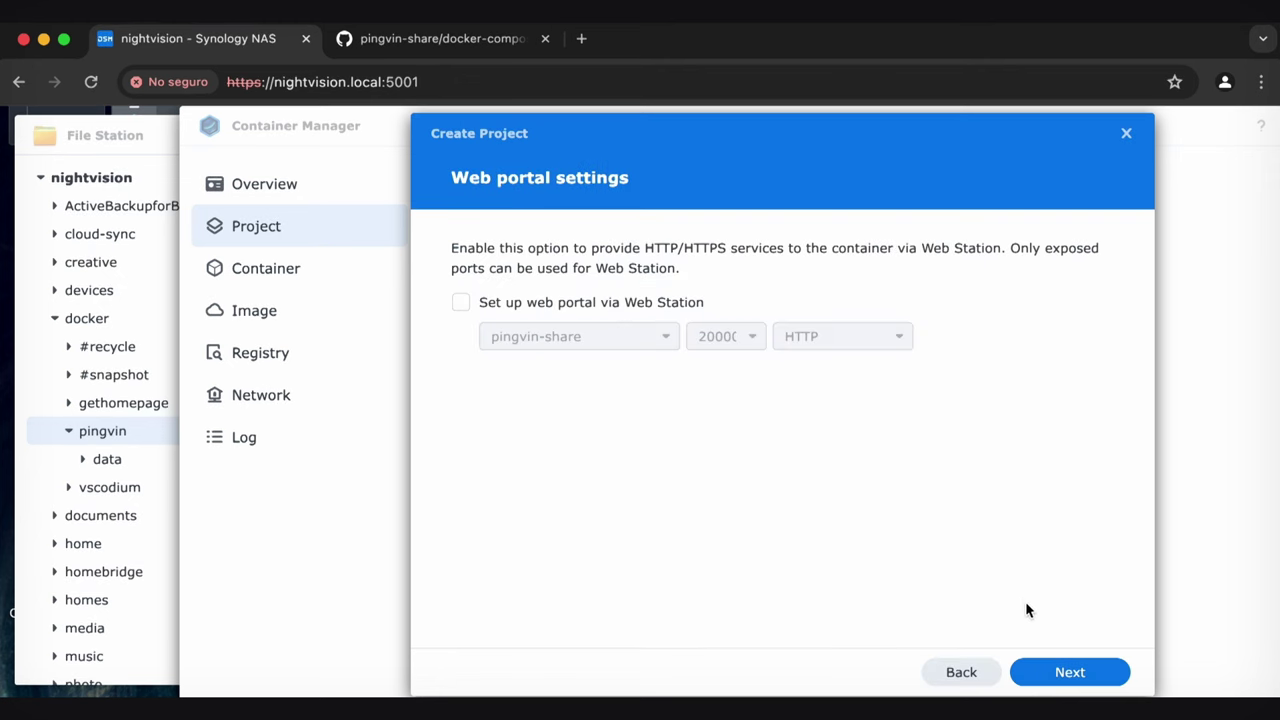
{"action": "left_click", "coordinate": [1064, 676]}
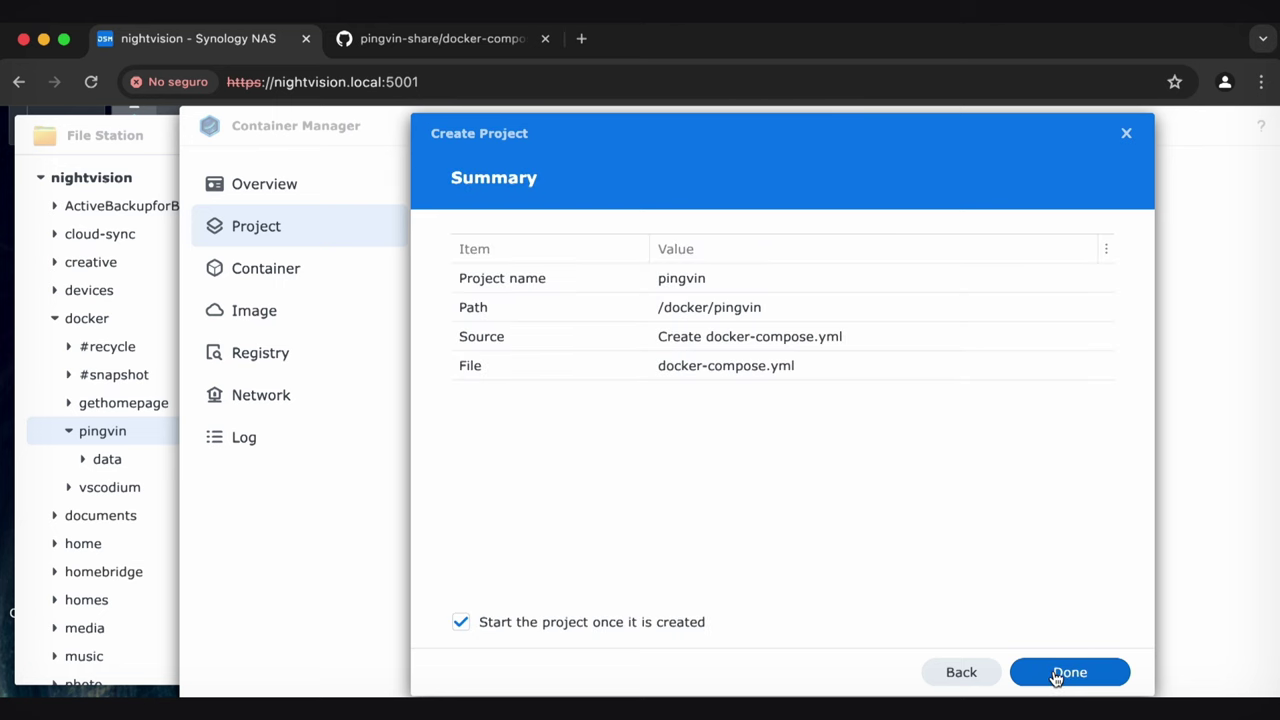
Create and start the pingvin project, then close the build log after the container starts
{"action": "left_click", "coordinate": [1060, 673]}
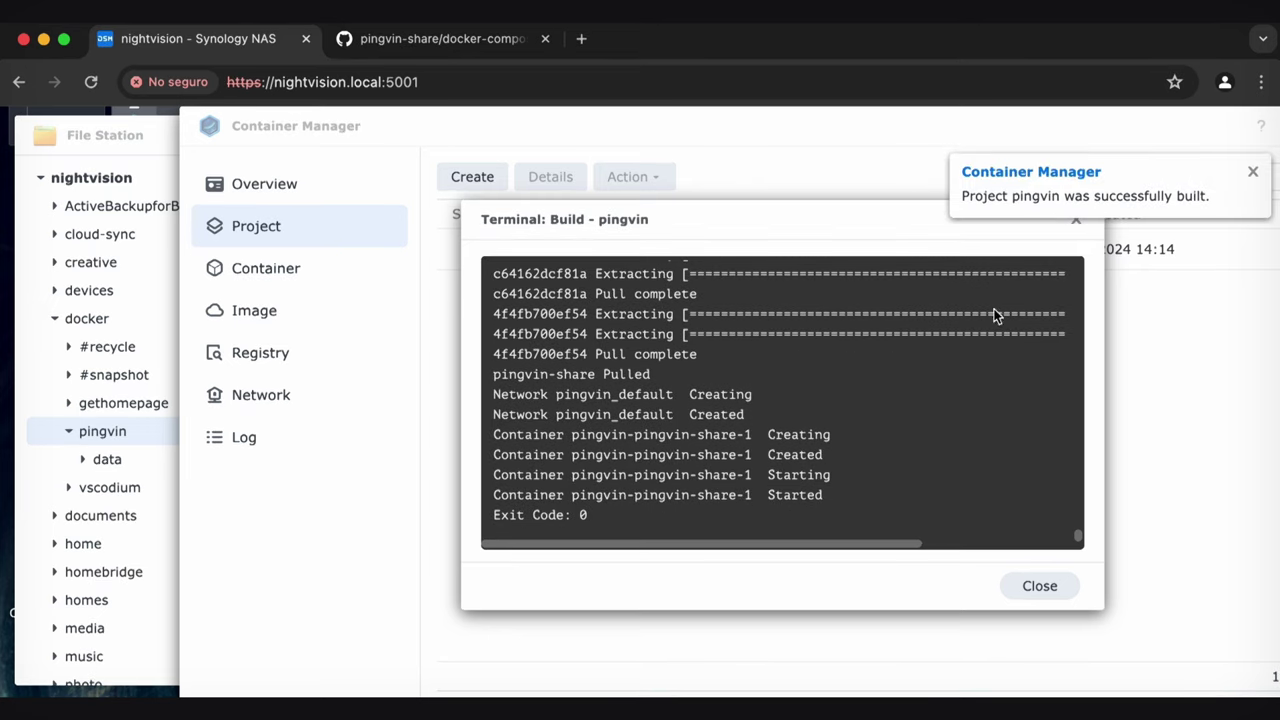
{"action": "left_click", "coordinate": [1046, 592]}
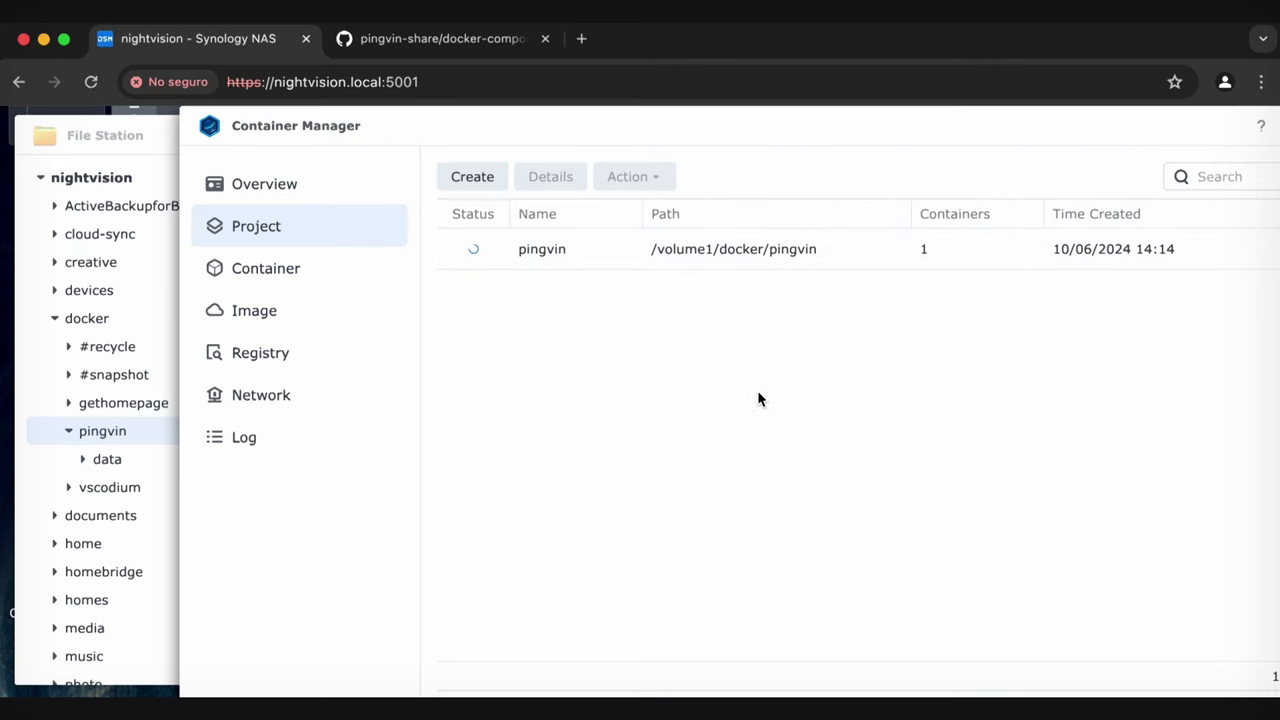
Confirm the pingvin container is running, then view its YAML with port mapping 20000:3000
{"action": "left_click", "coordinate": [309, 284]}
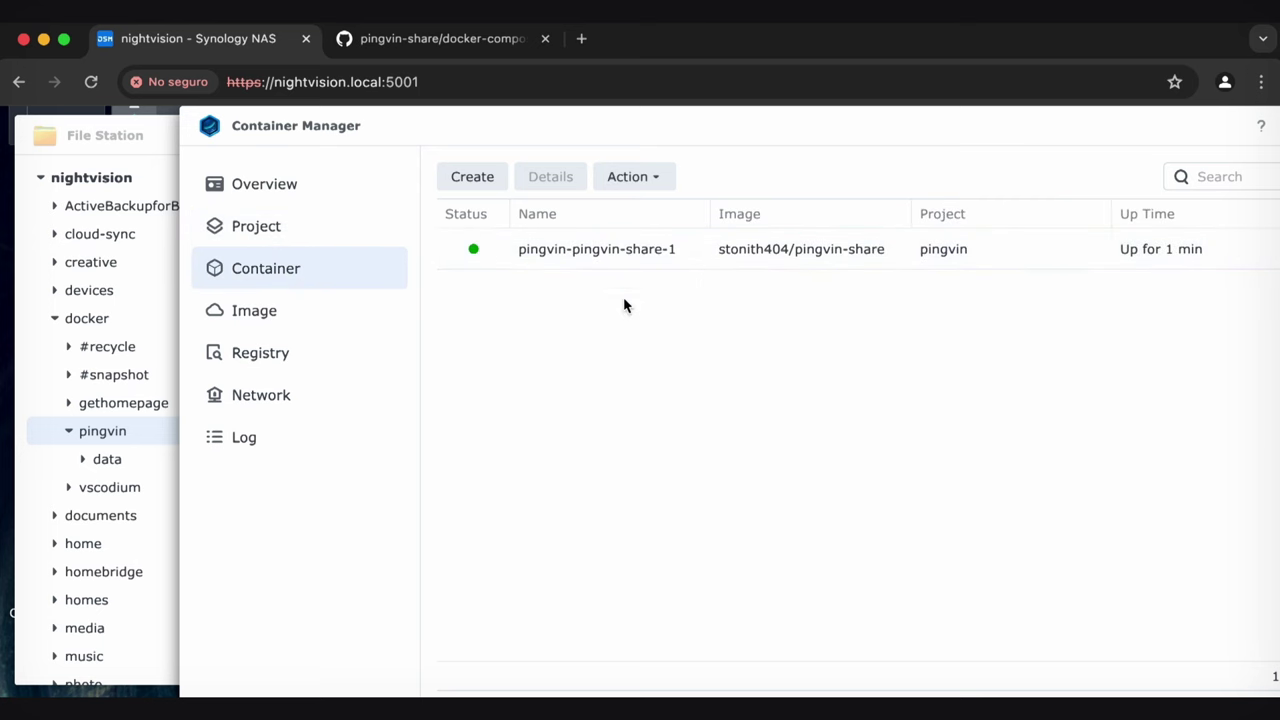
{"action": "left_click", "coordinate": [289, 242]}
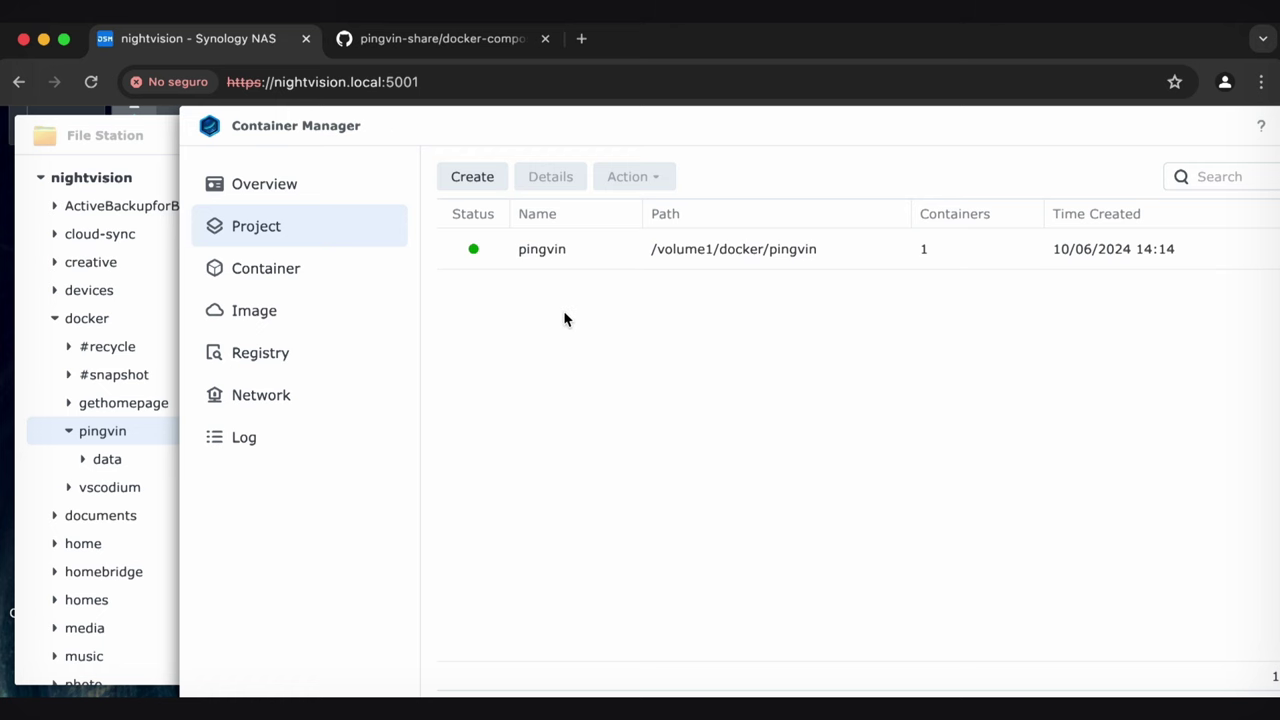
{"action": "double_click", "coordinate": [580, 251]}
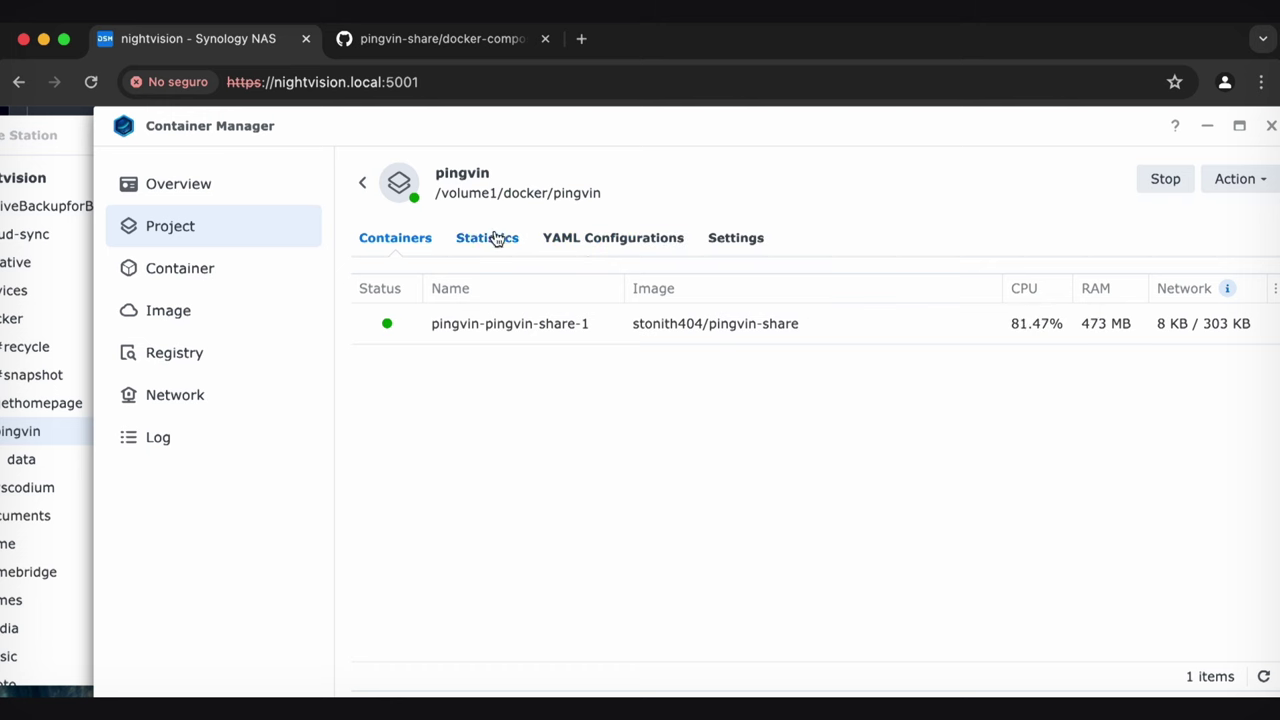
{"action": "left_click", "coordinate": [622, 236]}
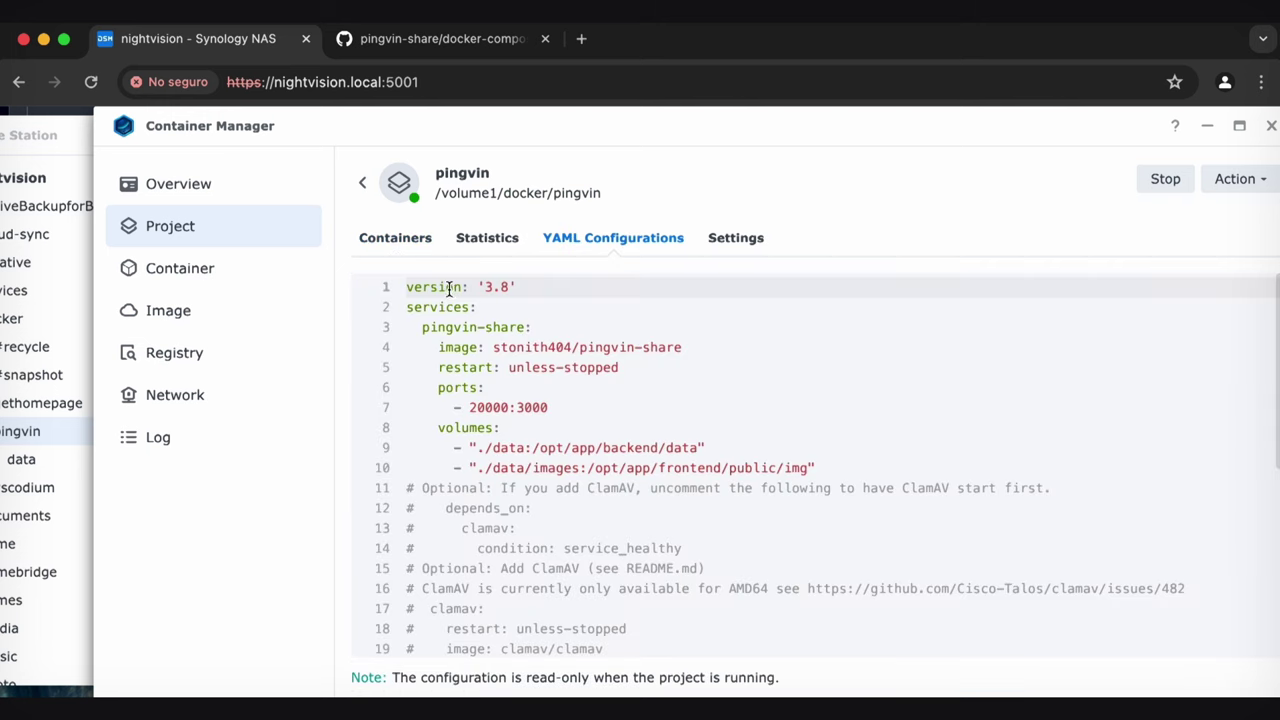
{"action": "double_click", "coordinate": [486, 407]}
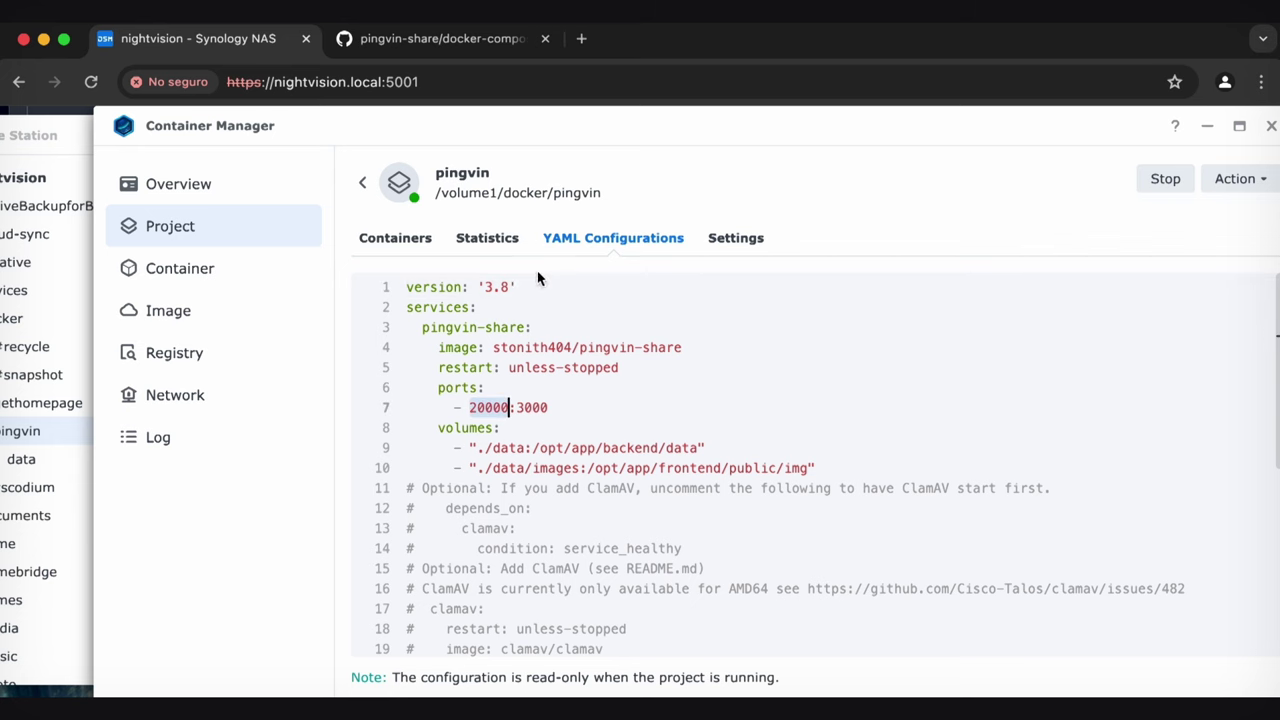
{"action": "left_click", "coordinate": [350, 88]}
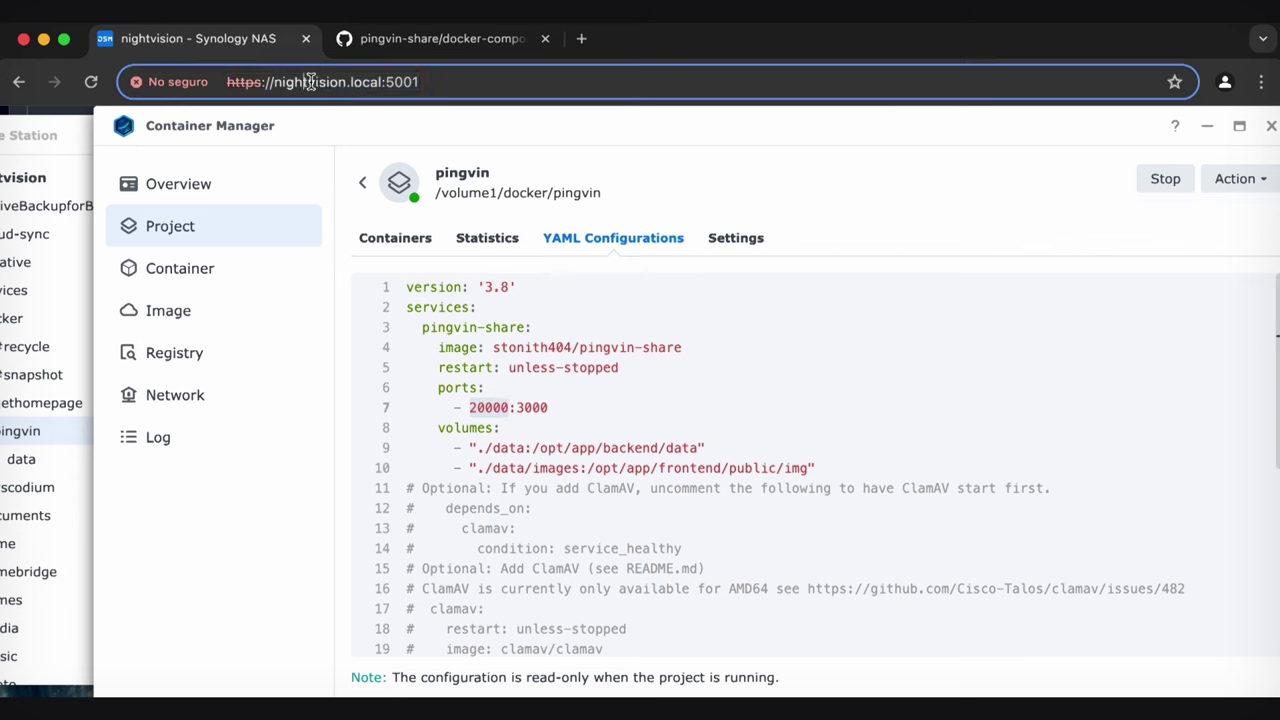
Change the URL's port to 20000 and copy the nightvision.local:20000 address
{"action": "double_click", "coordinate": [310, 82]}
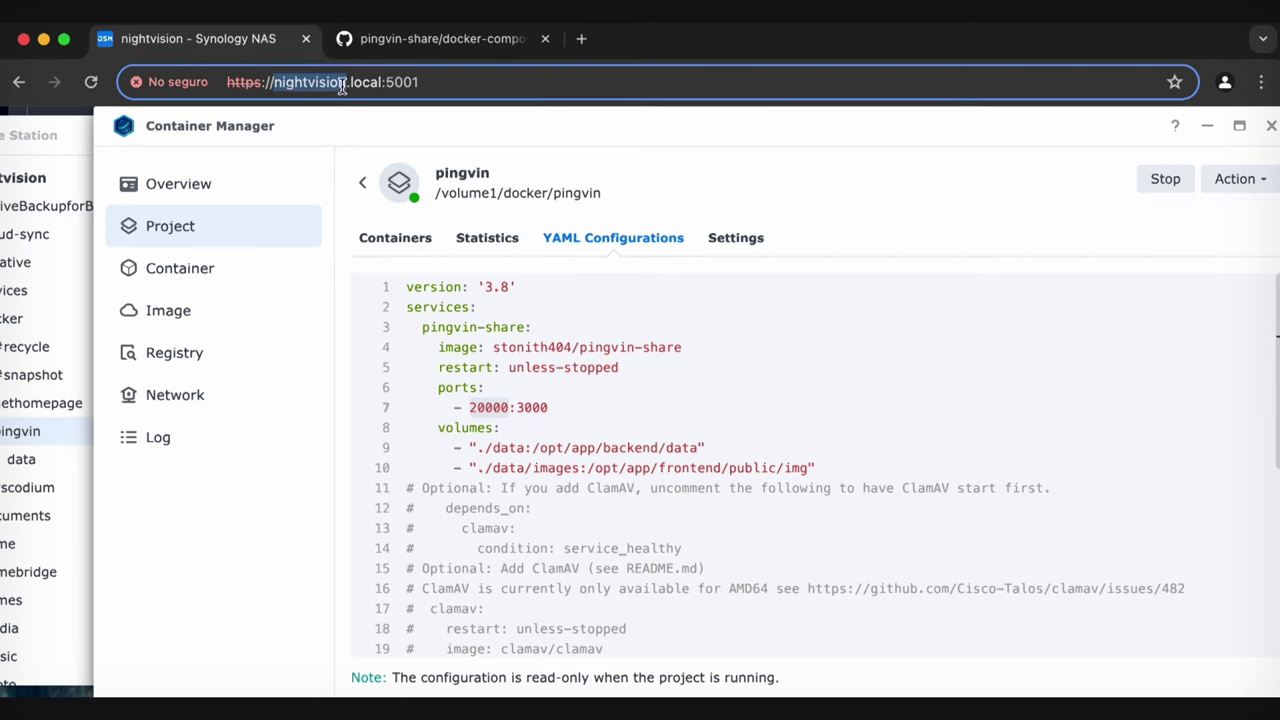
{"action": "double_click", "coordinate": [396, 82]}
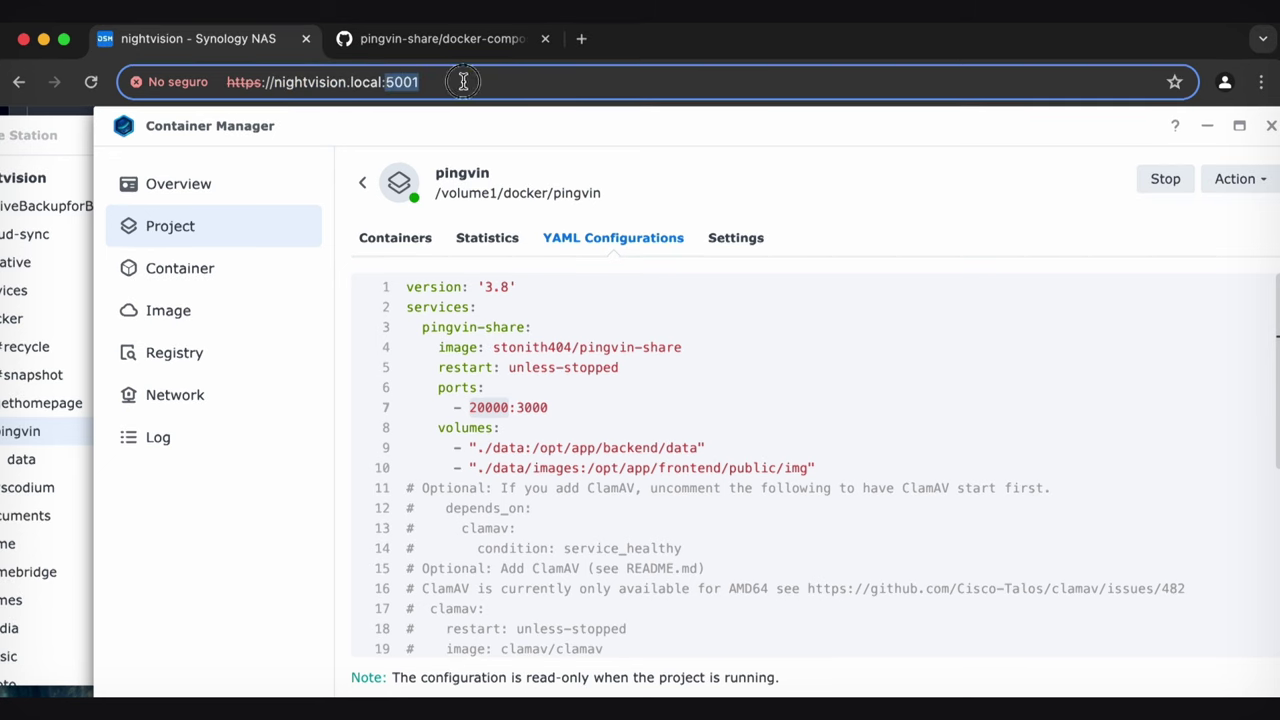
{"action": "type", "text": "2000"}
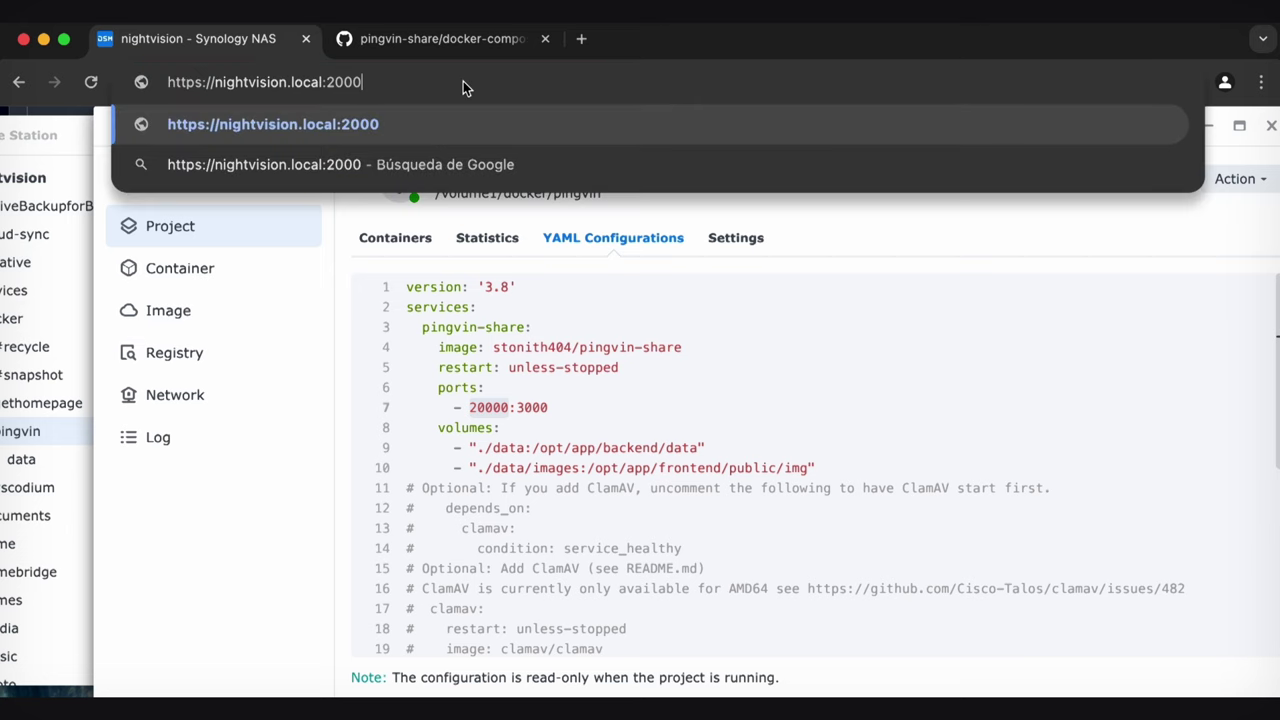
{"action": "type", "text": "0"}
{"action": "key", "text": "super+a"}
{"action": "left_click", "coordinate": [463, 81]}
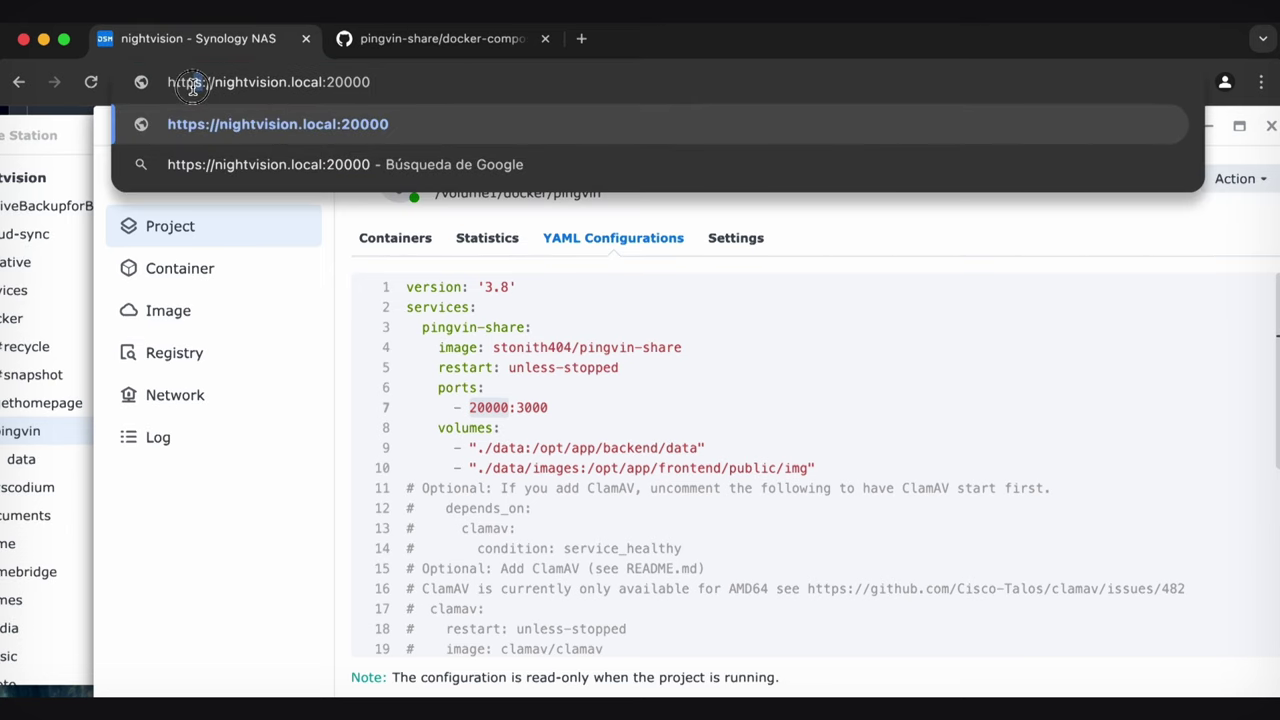
{"action": "left_click_drag", "start_coordinate": [397, 86], "coordinate": [195, 85]}
{"action": "left_click", "coordinate": [372, 85]}
{"action": "key", "text": "super+a"}
{"action": "key", "text": "super+c"}
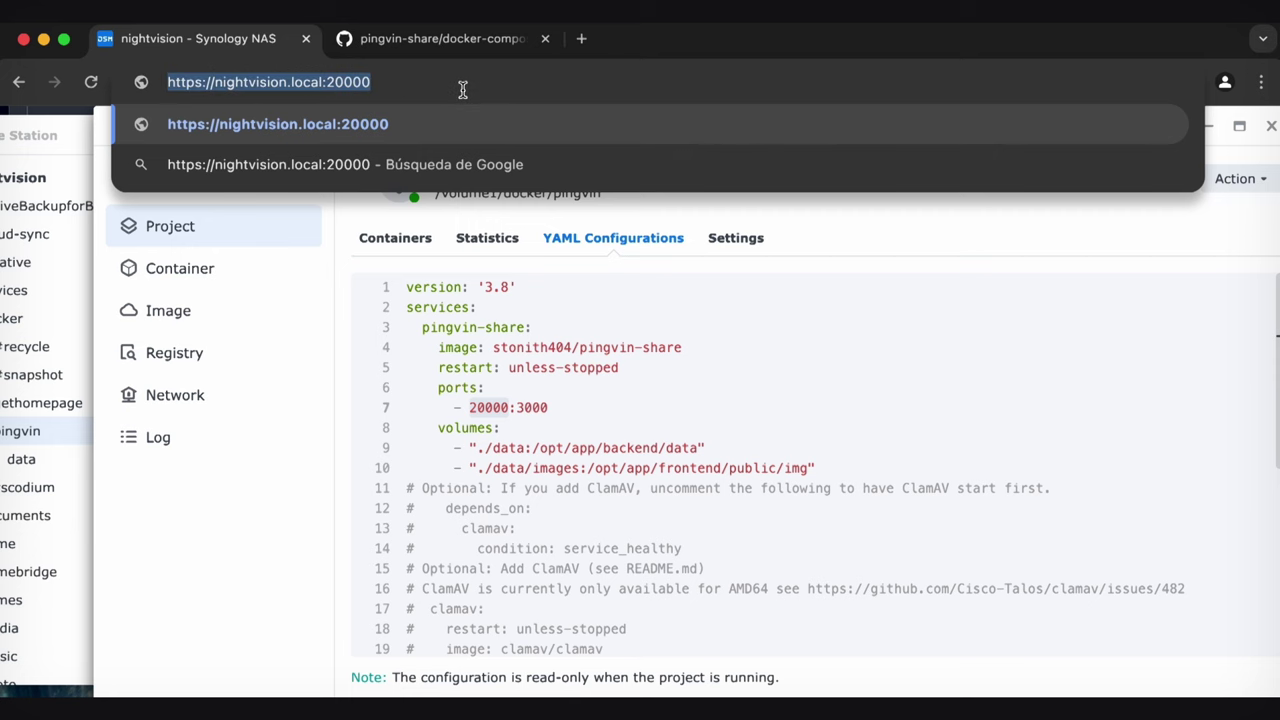
Load the address in a new tab, switching https to http after the SSL error
{"action": "left_click", "coordinate": [581, 38]}
{"action": "key", "text": "super+v"}
{"action": "key", "text": "Return"}
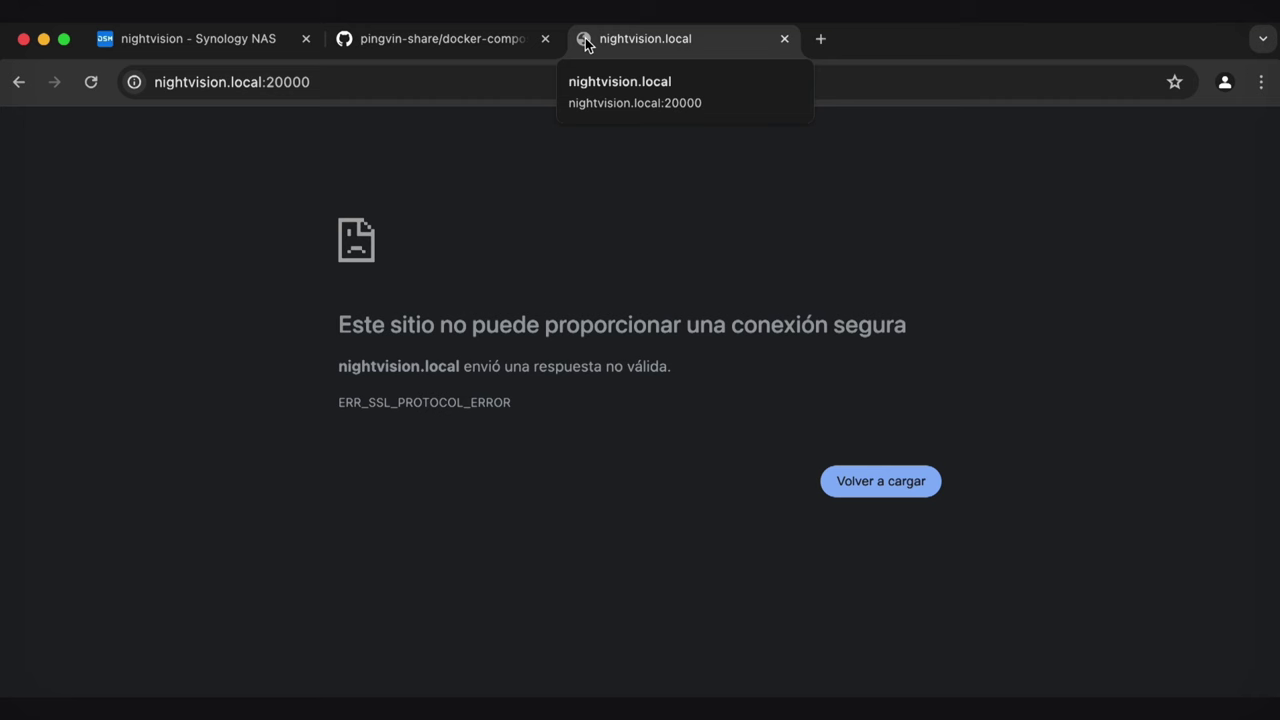
{"action": "left_click", "coordinate": [227, 90]}
{"action": "key", "text": "Right"}
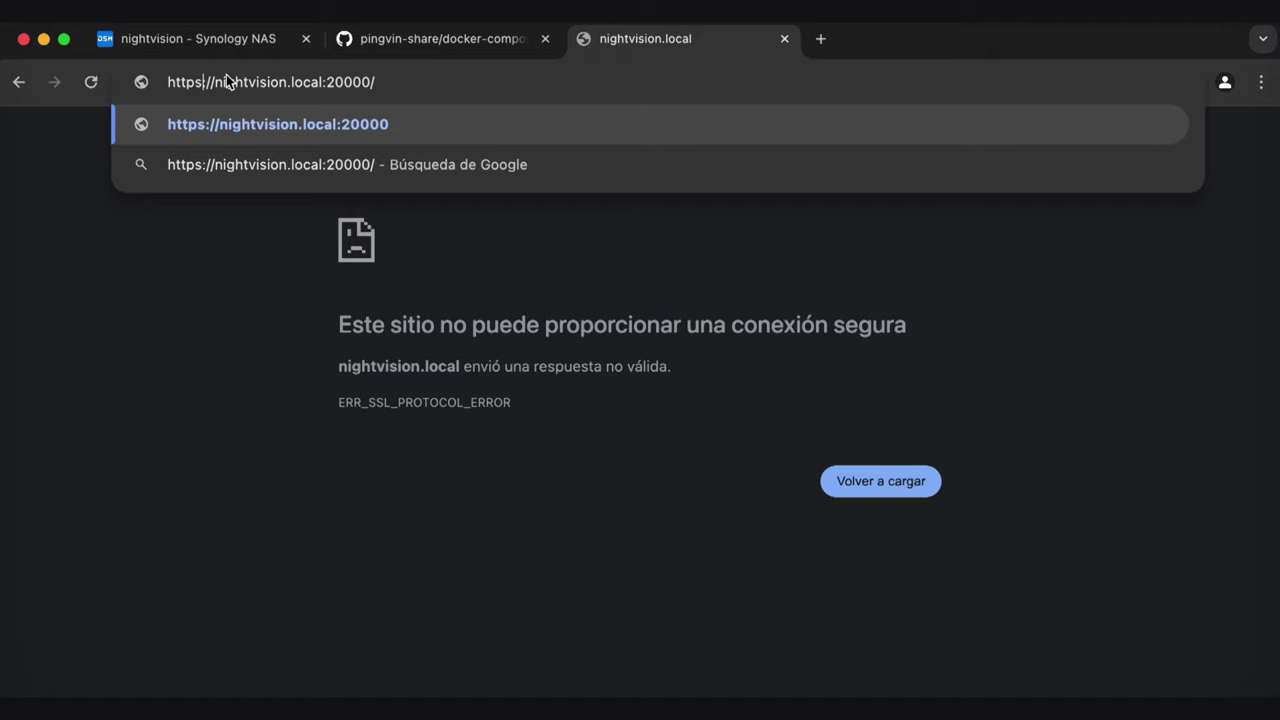
{"action": "key", "text": "BackSpace"}
{"action": "key", "text": "Return"}
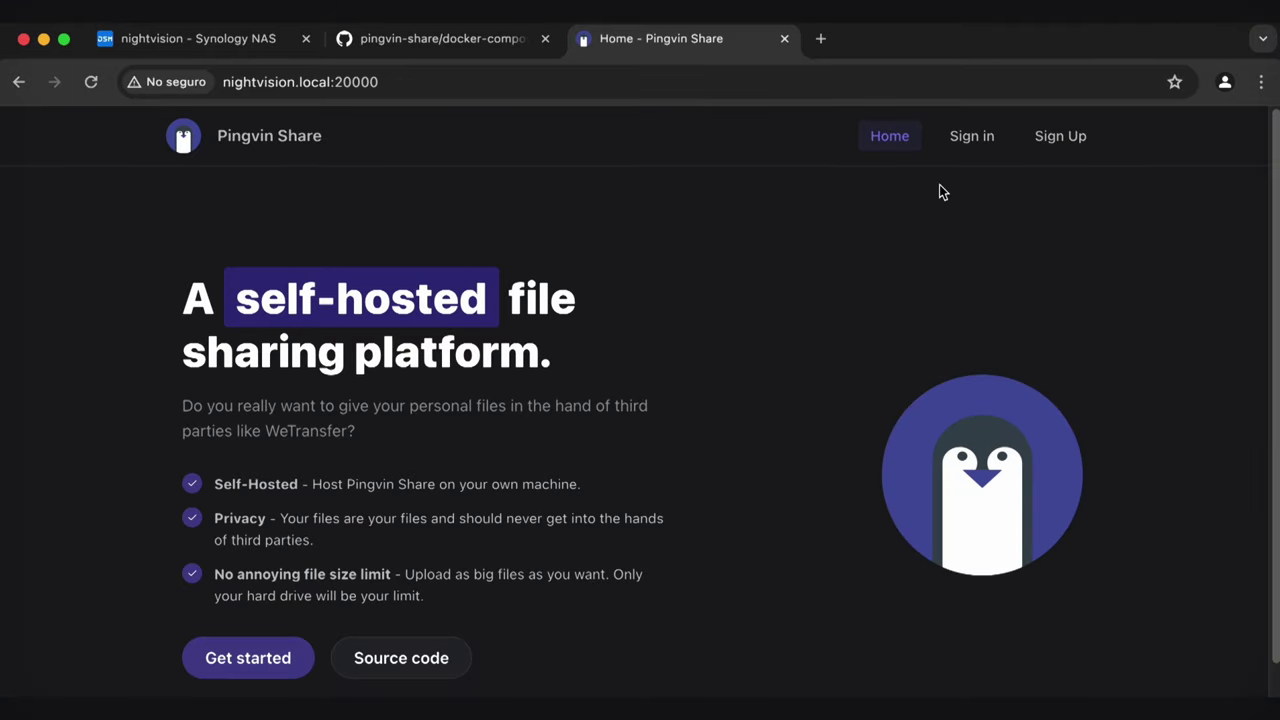
Fill the Pingvin Share sign-up form with a username, email and password
{"action": "scroll", "coordinate": [815, 275], "scroll_direction": "down", "scroll_amount": 1}
{"action": "scroll", "coordinate": [812, 274], "scroll_direction": "up", "scroll_amount": 1}
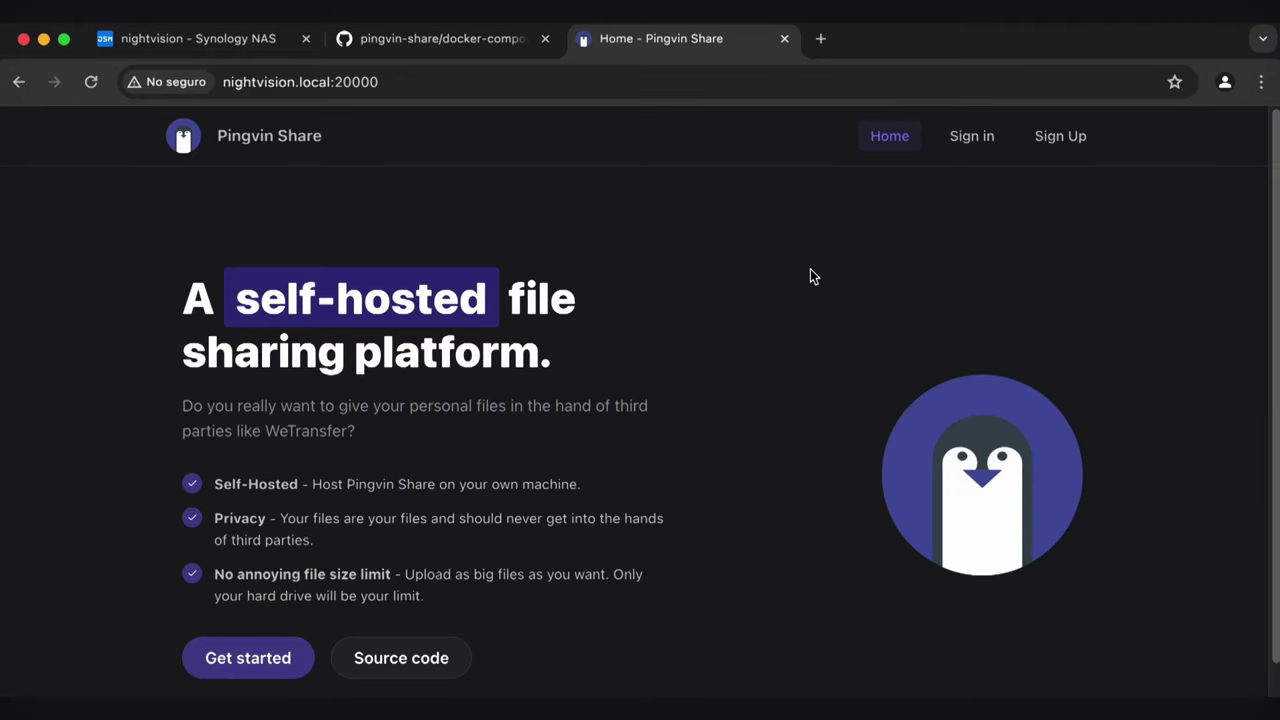
{"action": "left_click", "coordinate": [1070, 137]}
{"action": "left_click", "coordinate": [688, 367]}
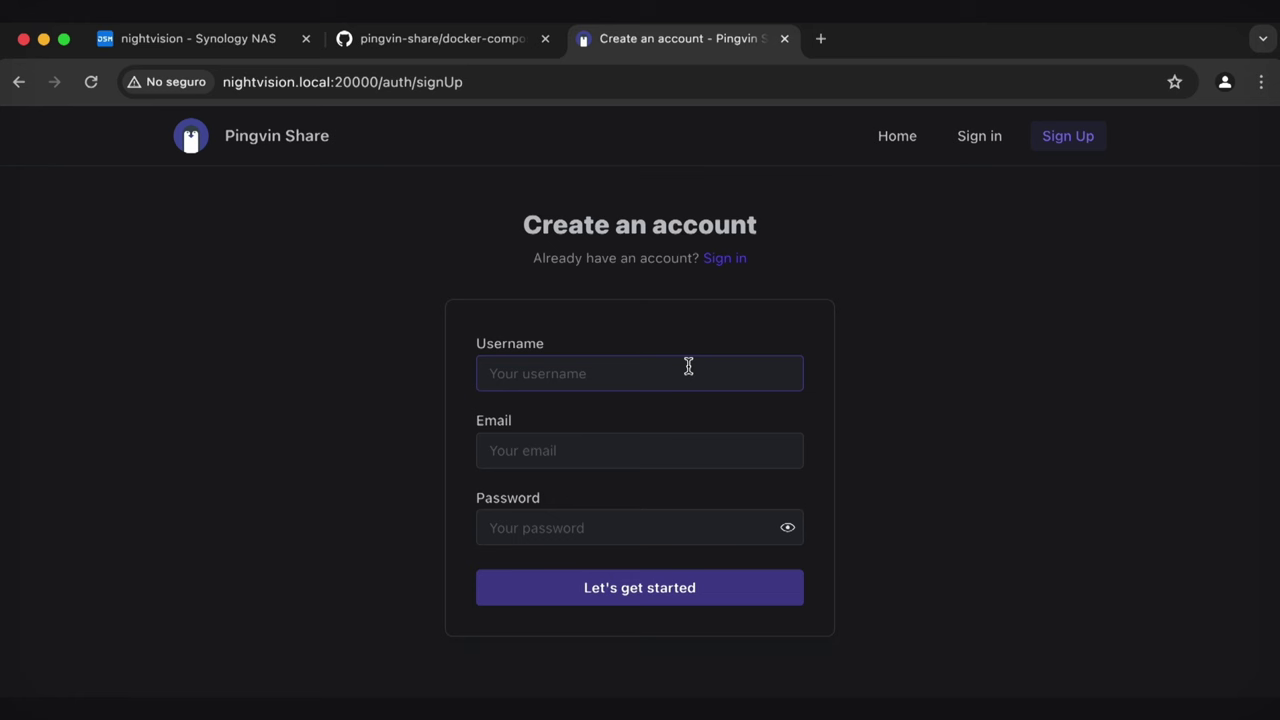
{"action": "type", "text": "volumedata21"}
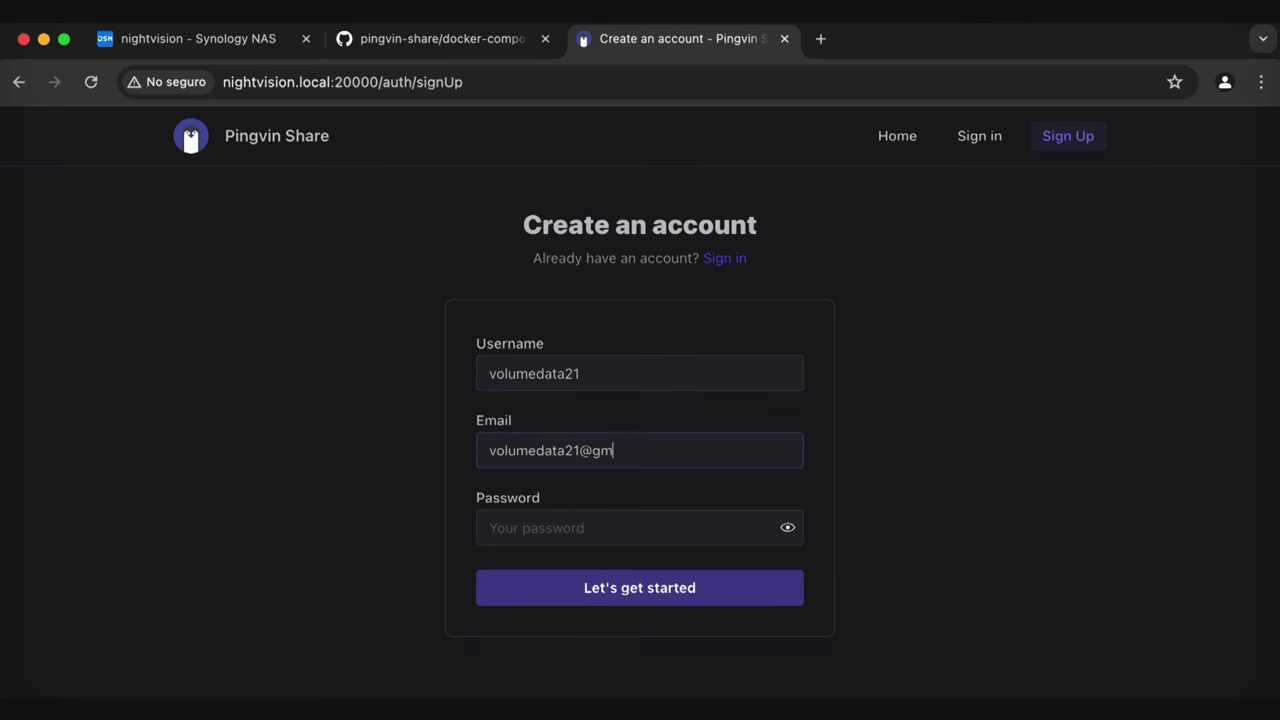
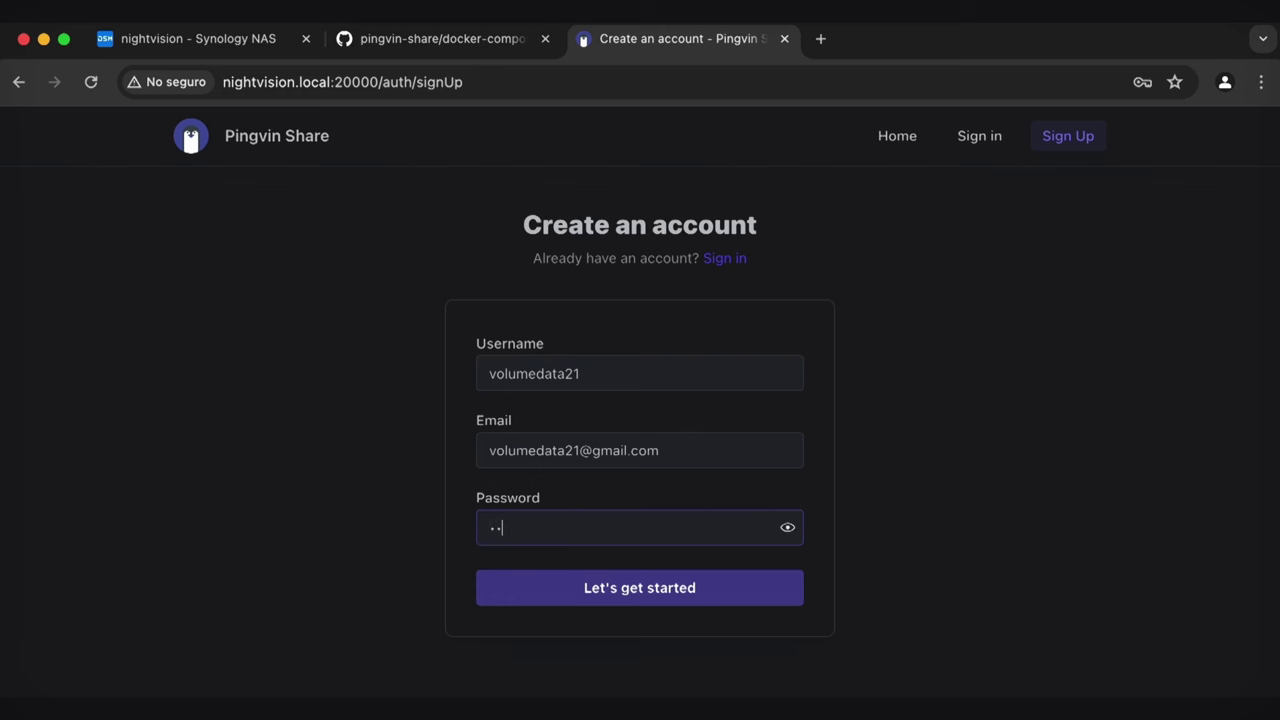
{"action": "key", "text": "Return"}
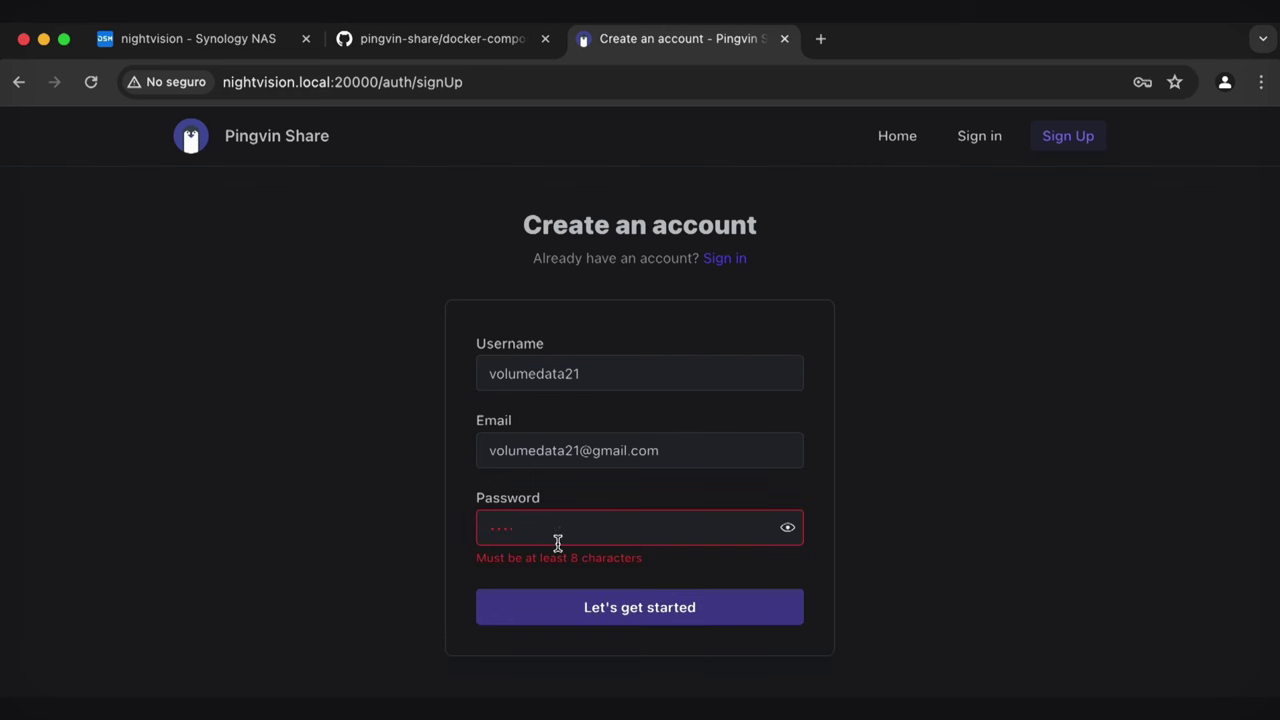
Replace the too-short password with a longer one, create the account, and dismiss the save-password prompt
{"action": "double_click", "coordinate": [557, 540]}
{"action": "key", "text": "super+v"}
{"action": "left_click", "coordinate": [685, 606]}
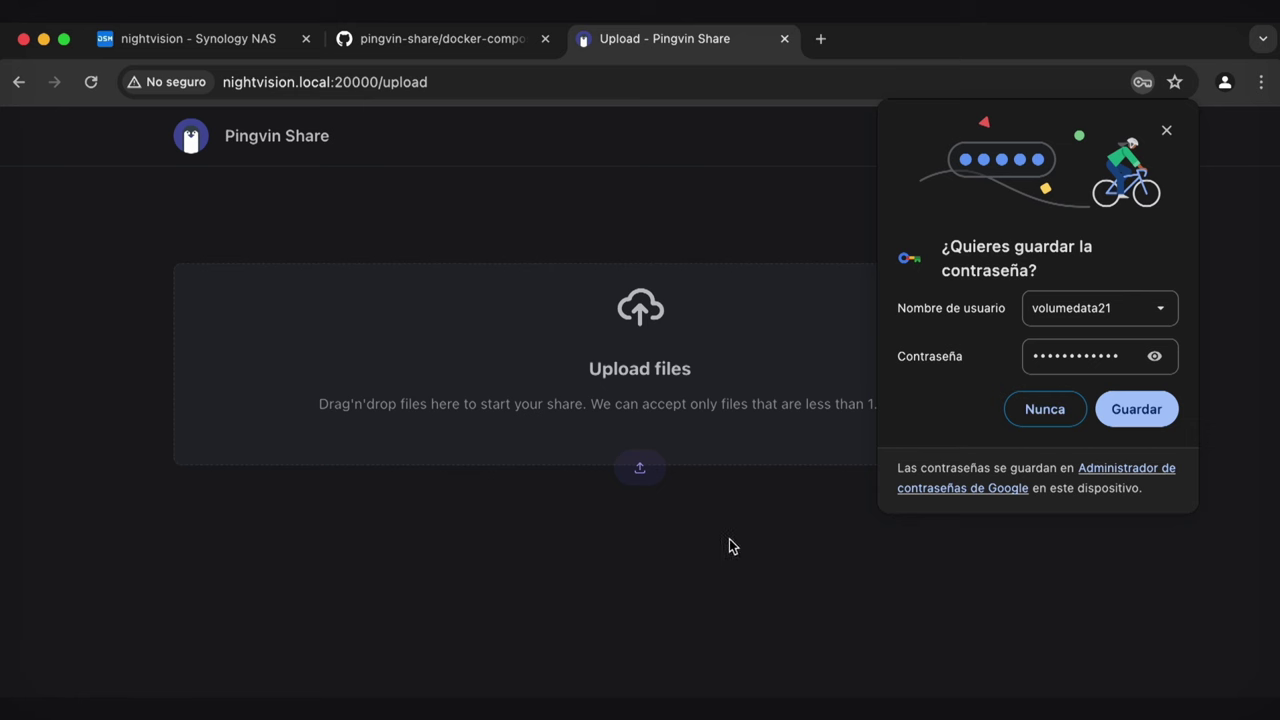
{"action": "left_click", "coordinate": [1167, 130]}
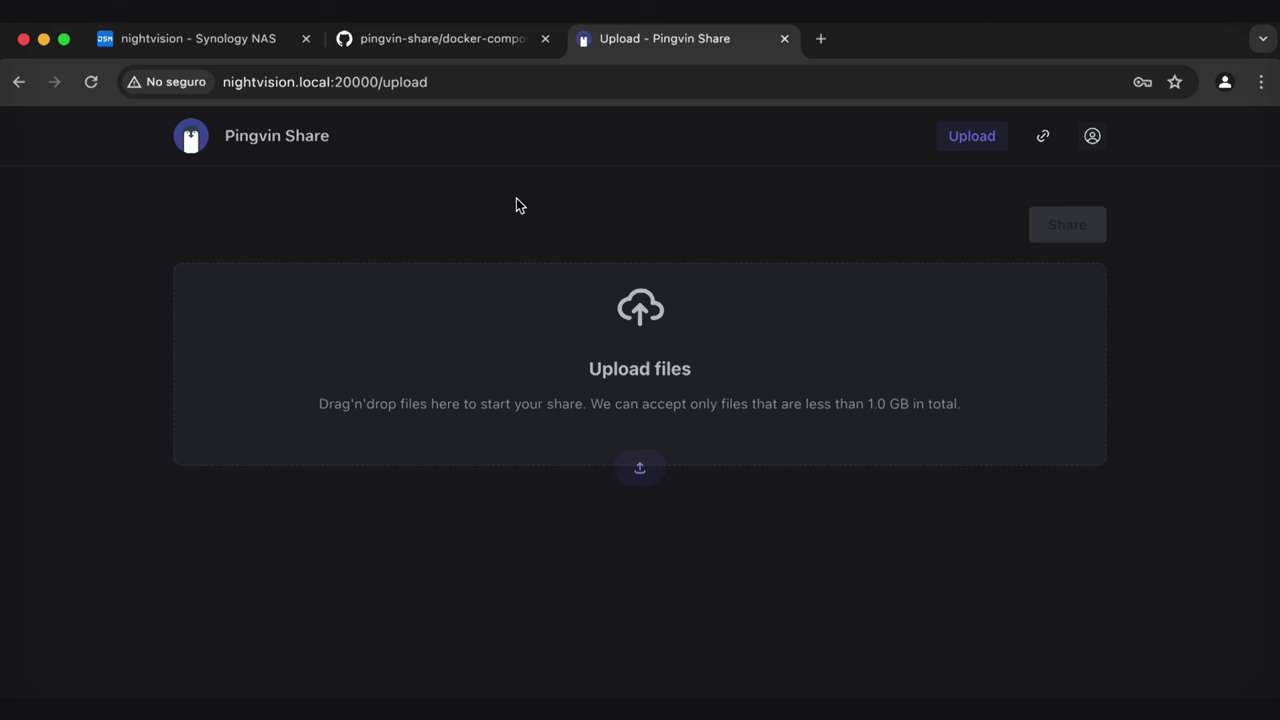
On the Synology NAS tab, close Container Manager and File Station
{"action": "double_click", "coordinate": [264, 81]}
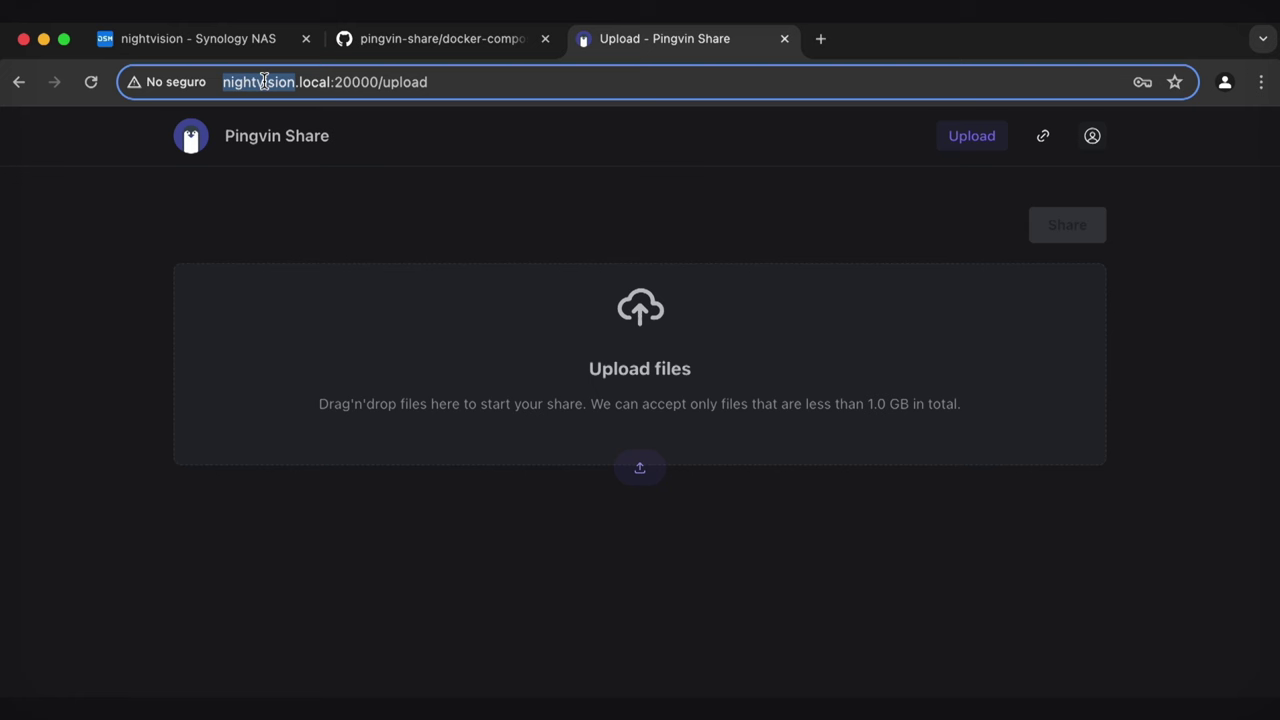
{"action": "left_click", "coordinate": [237, 48]}
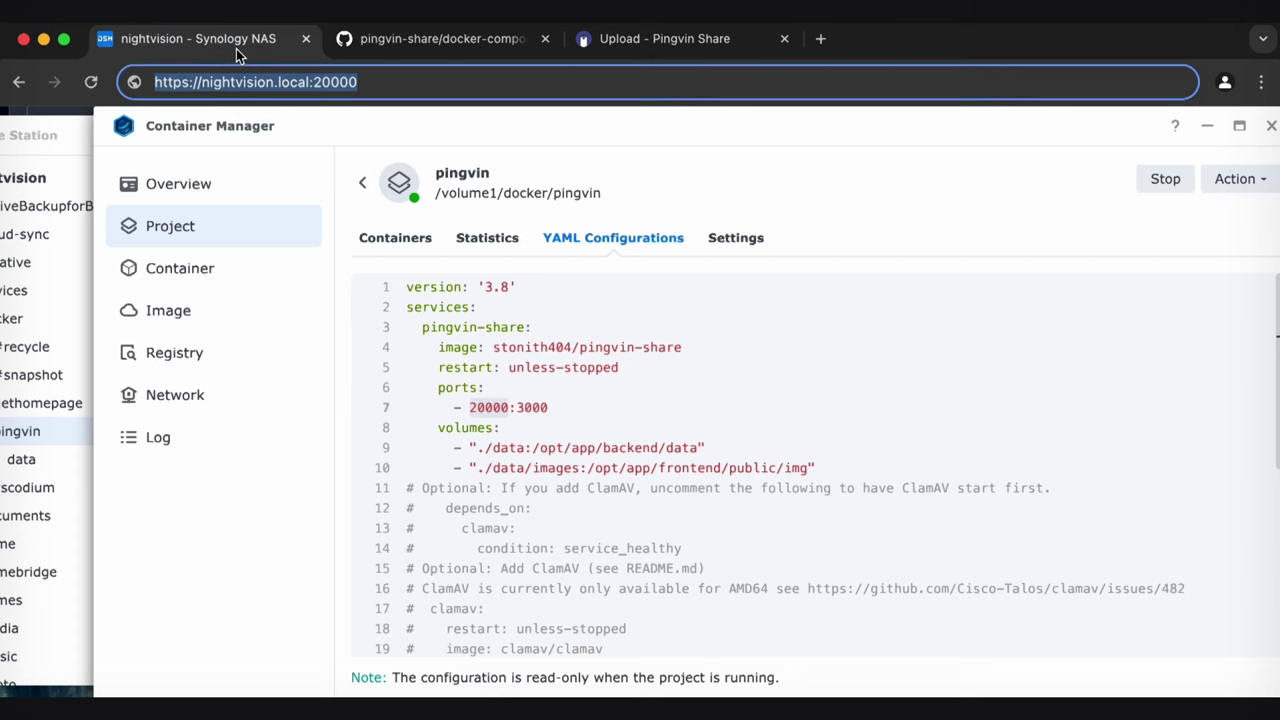
{"action": "left_click", "coordinate": [660, 414]}
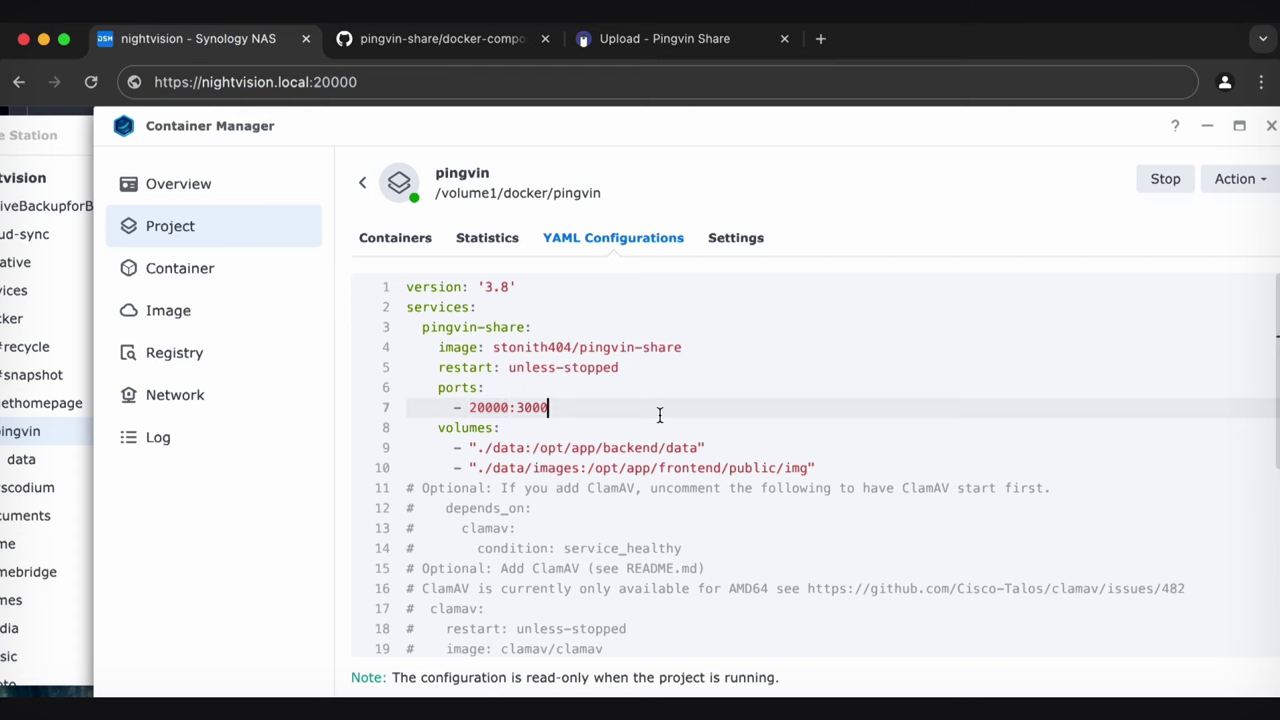
{"action": "left_click", "coordinate": [1270, 126]}
{"action": "left_click", "coordinate": [1000, 135]}
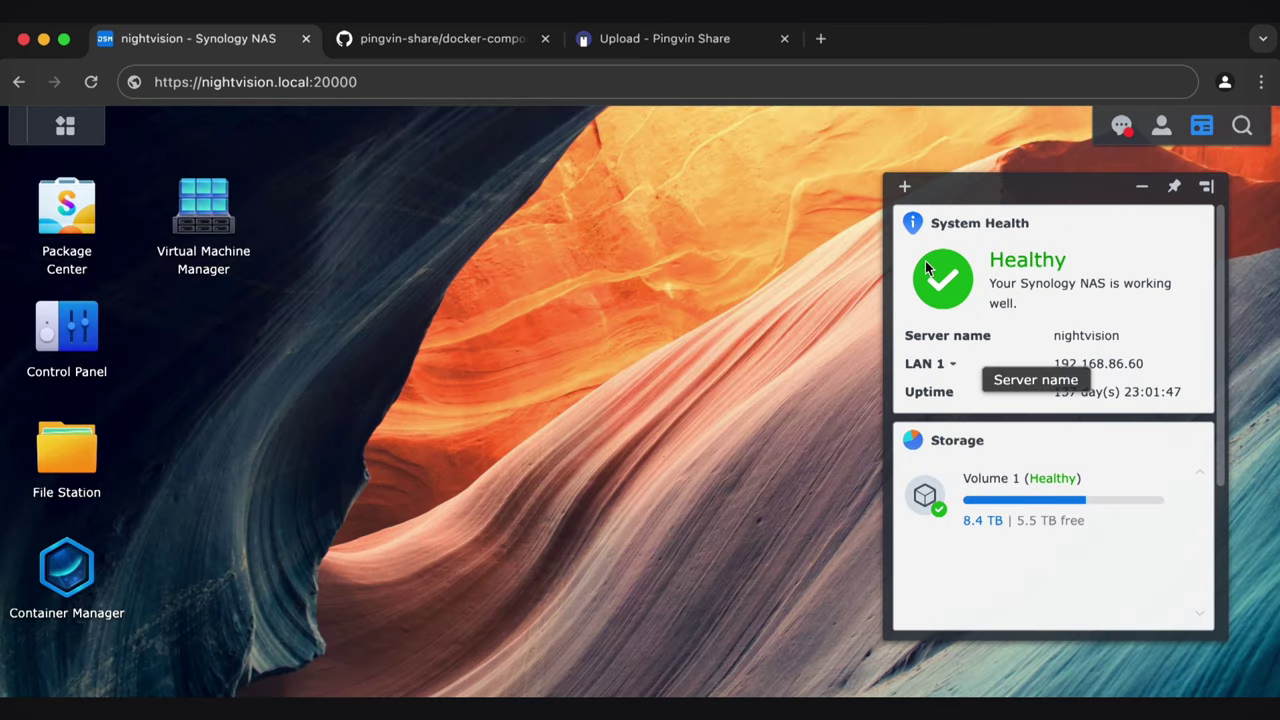
Check the desktop widgets for LAN 1's address 192.168.86.60, then return to the DSM tab
{"action": "left_click", "coordinate": [905, 187]}
{"action": "left_click", "coordinate": [953, 192]}
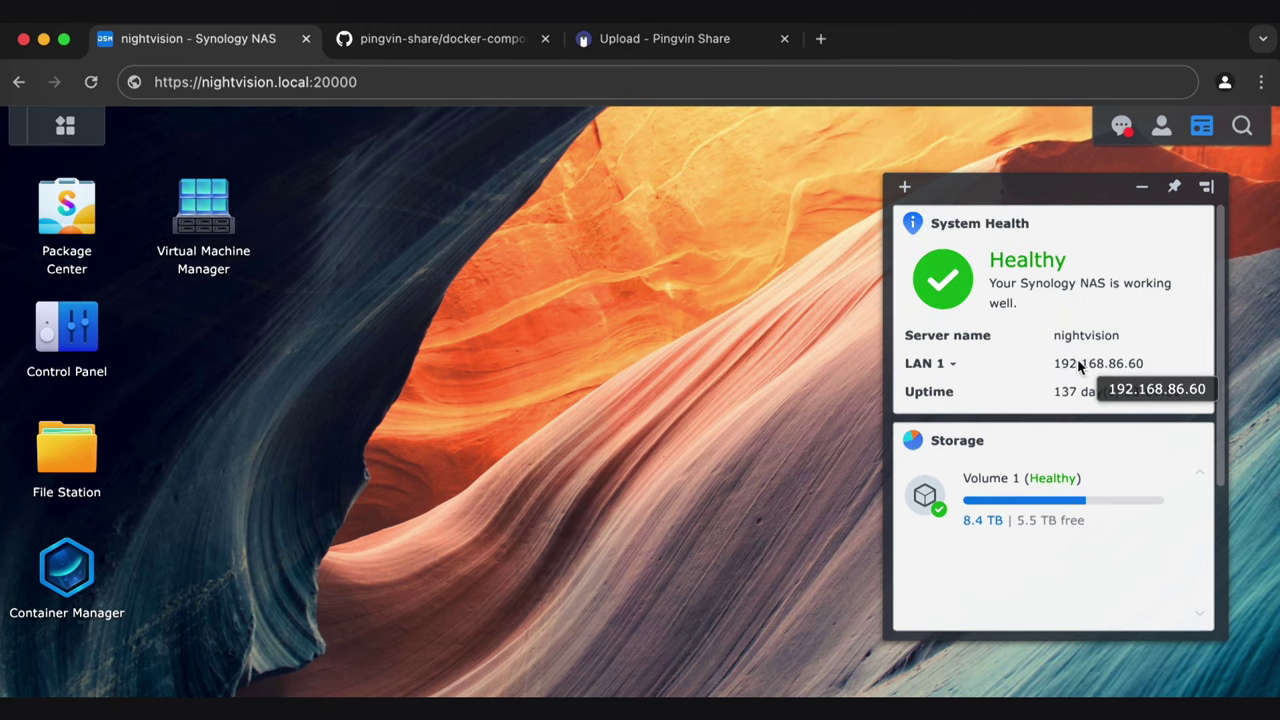
{"action": "left_click", "coordinate": [950, 365]}
{"action": "left_click", "coordinate": [960, 368]}
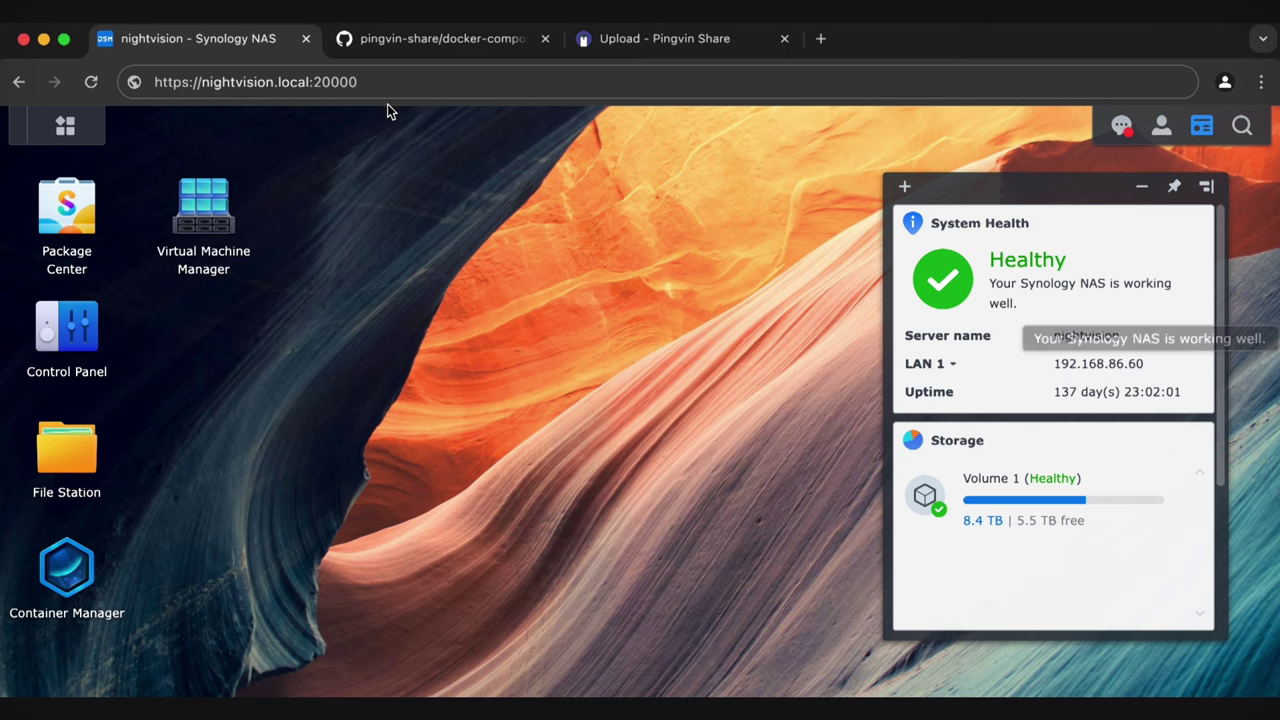
{"action": "left_click", "coordinate": [638, 47]}
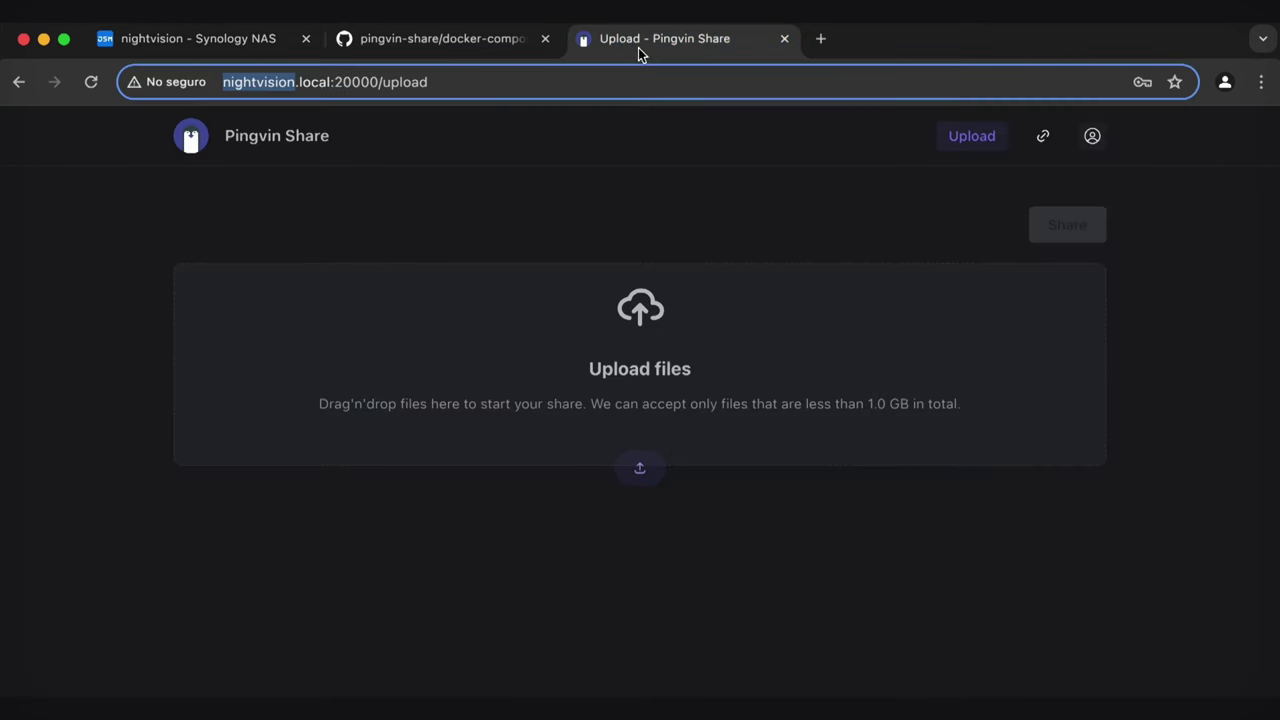
{"action": "left_click", "coordinate": [479, 152]}
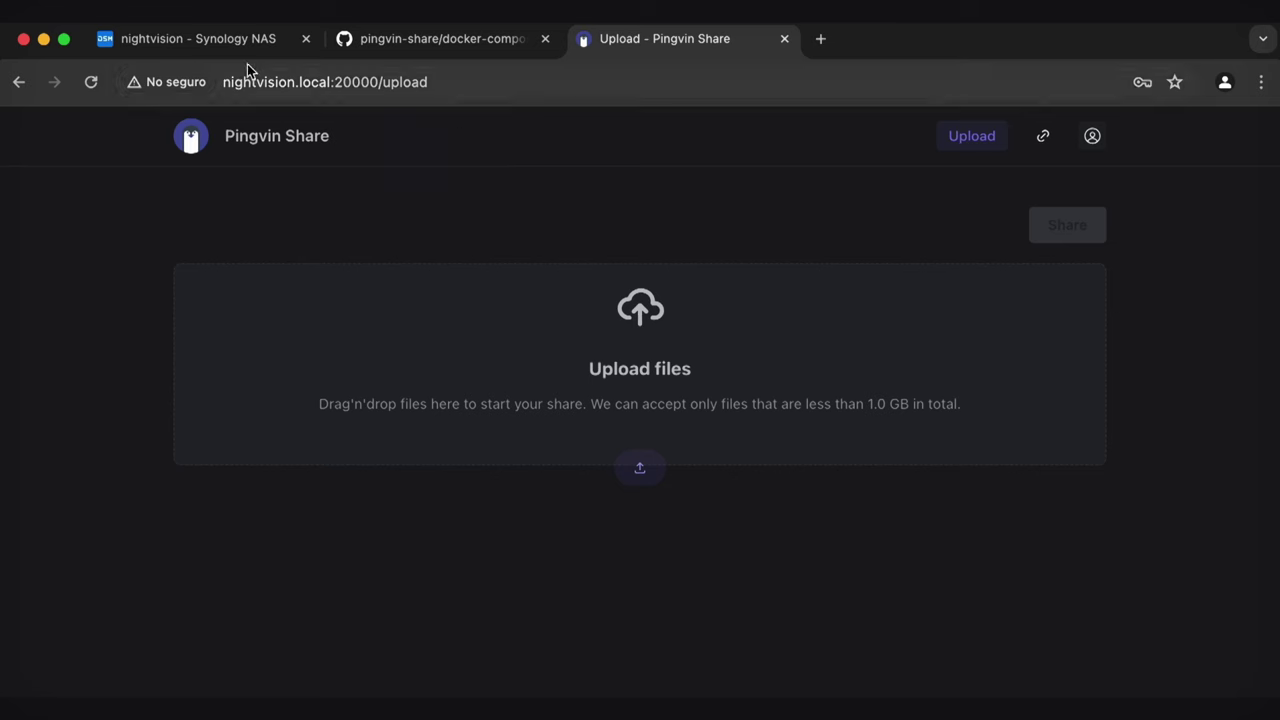
{"action": "left_click", "coordinate": [226, 42]}
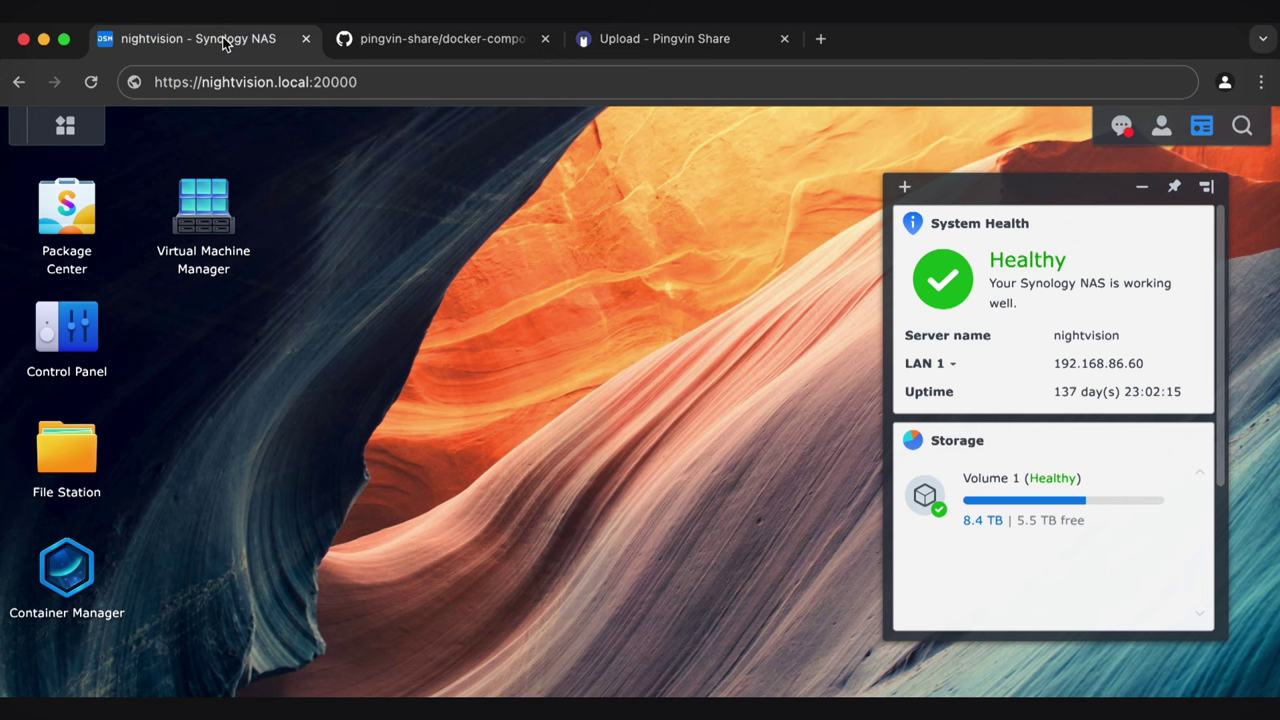
Return to the Pingvin Share upload page and open its file picker
{"action": "left_click", "coordinate": [712, 40]}
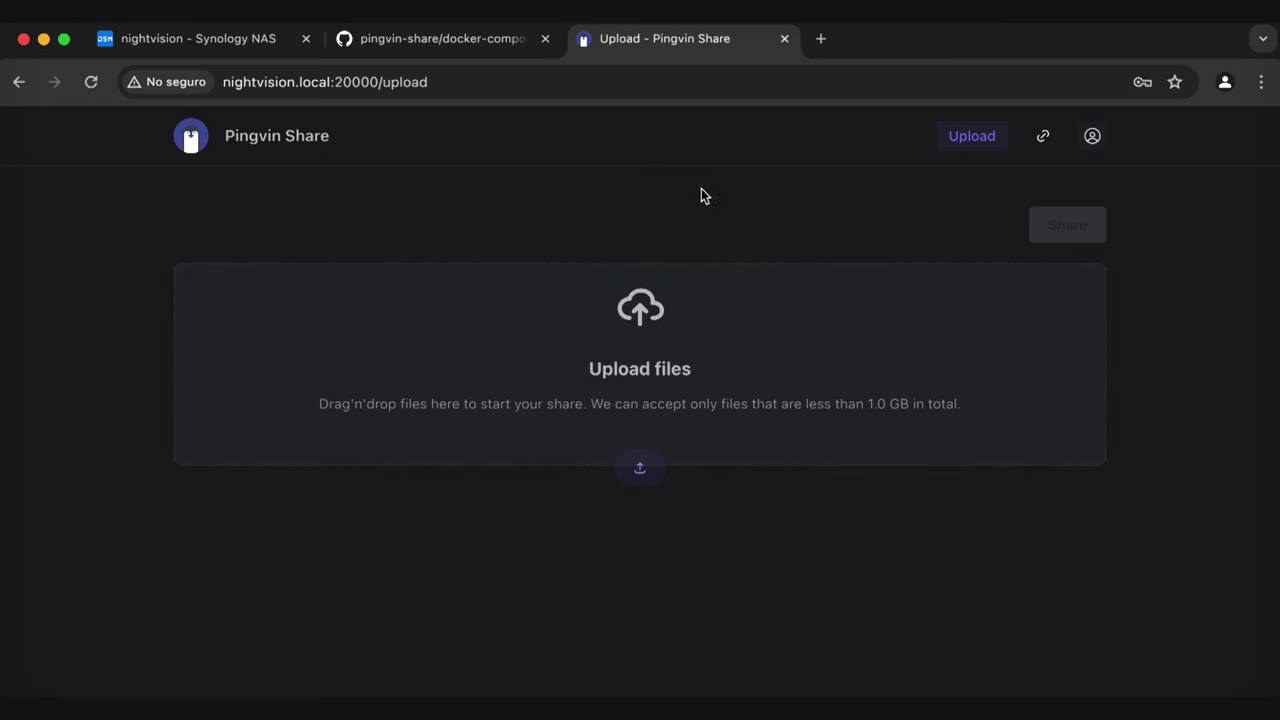
{"action": "left_click", "coordinate": [662, 306]}
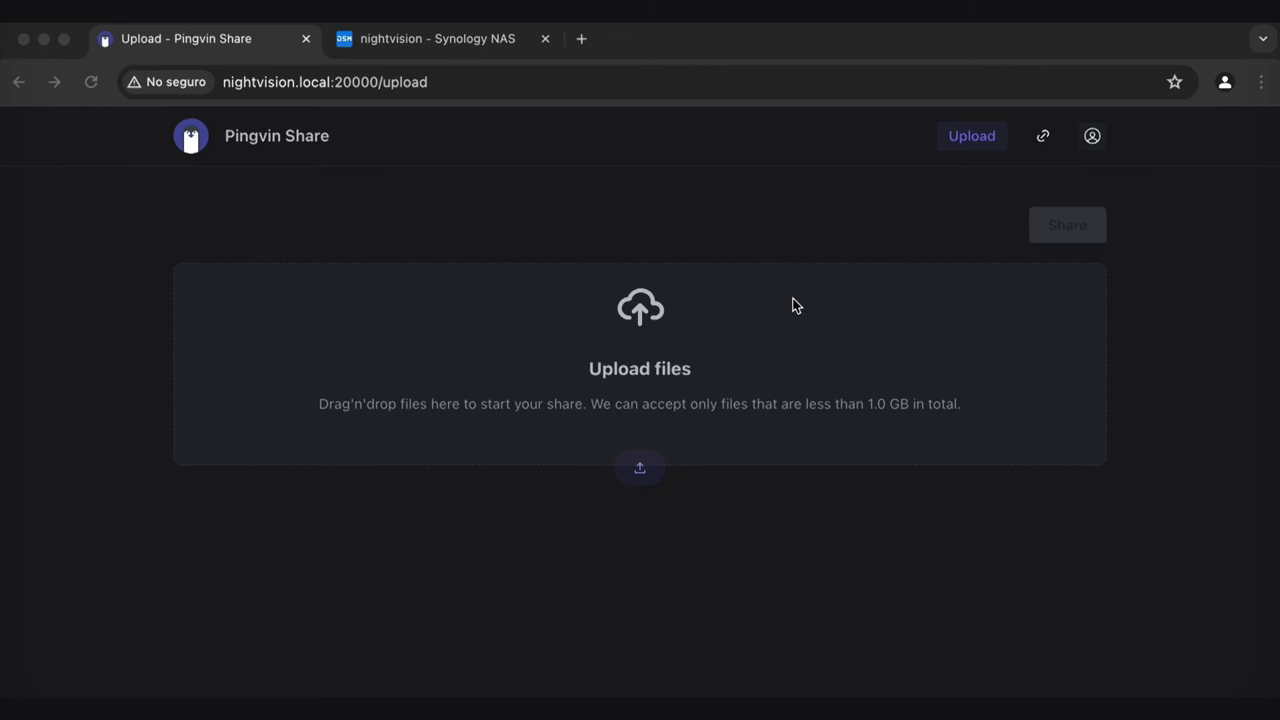
Upload pingvin-test-vd21.mov and generate a new share link
{"action": "left_click", "coordinate": [633, 462]}
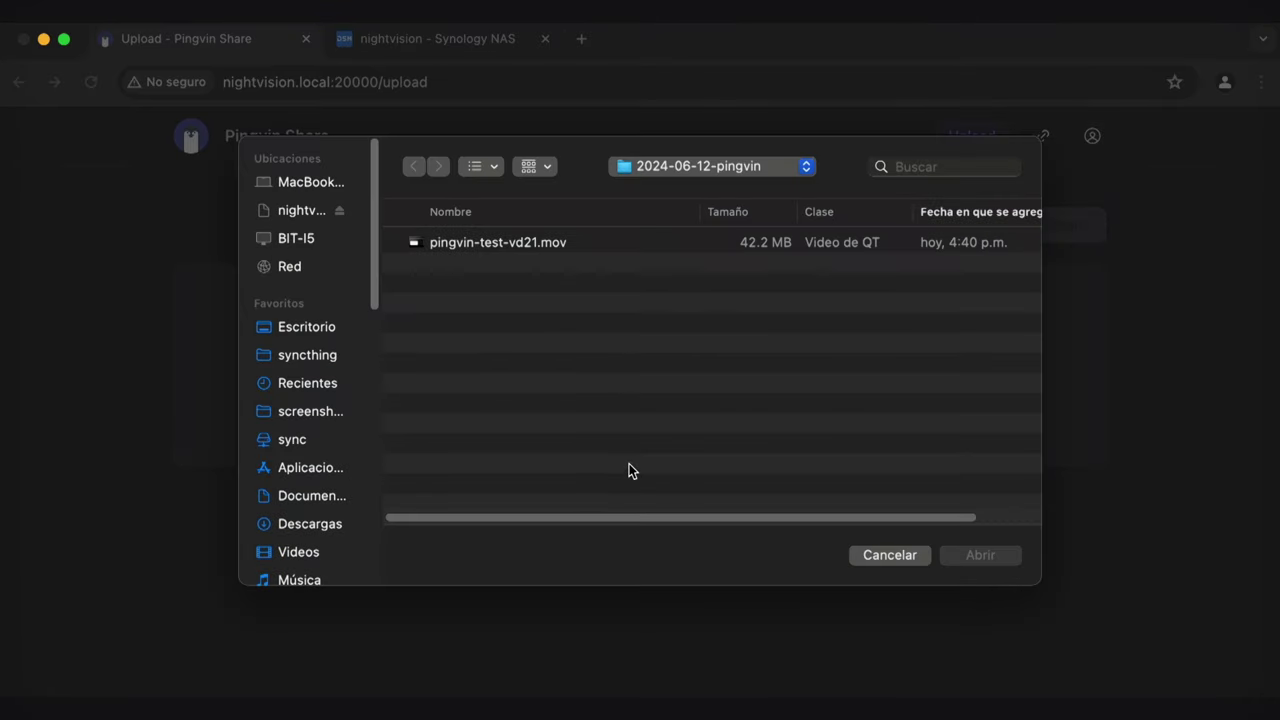
{"action": "double_click", "coordinate": [517, 250]}
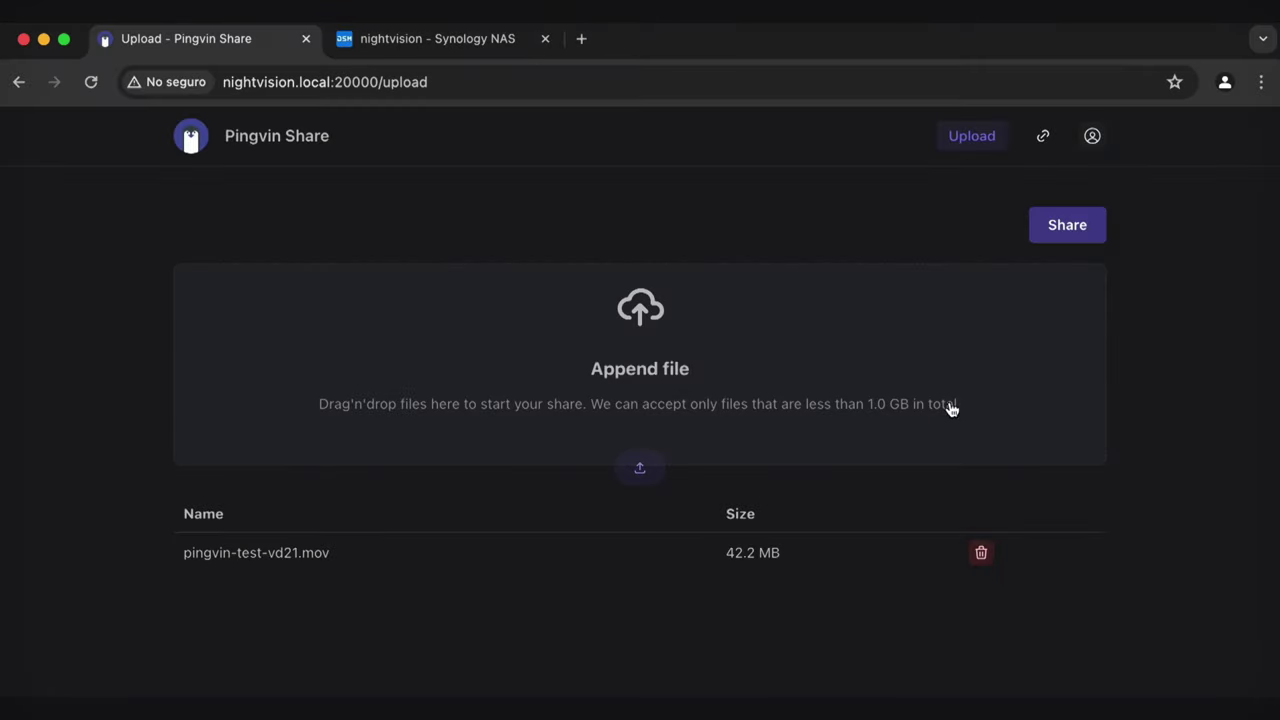
{"action": "left_click", "coordinate": [1097, 230]}
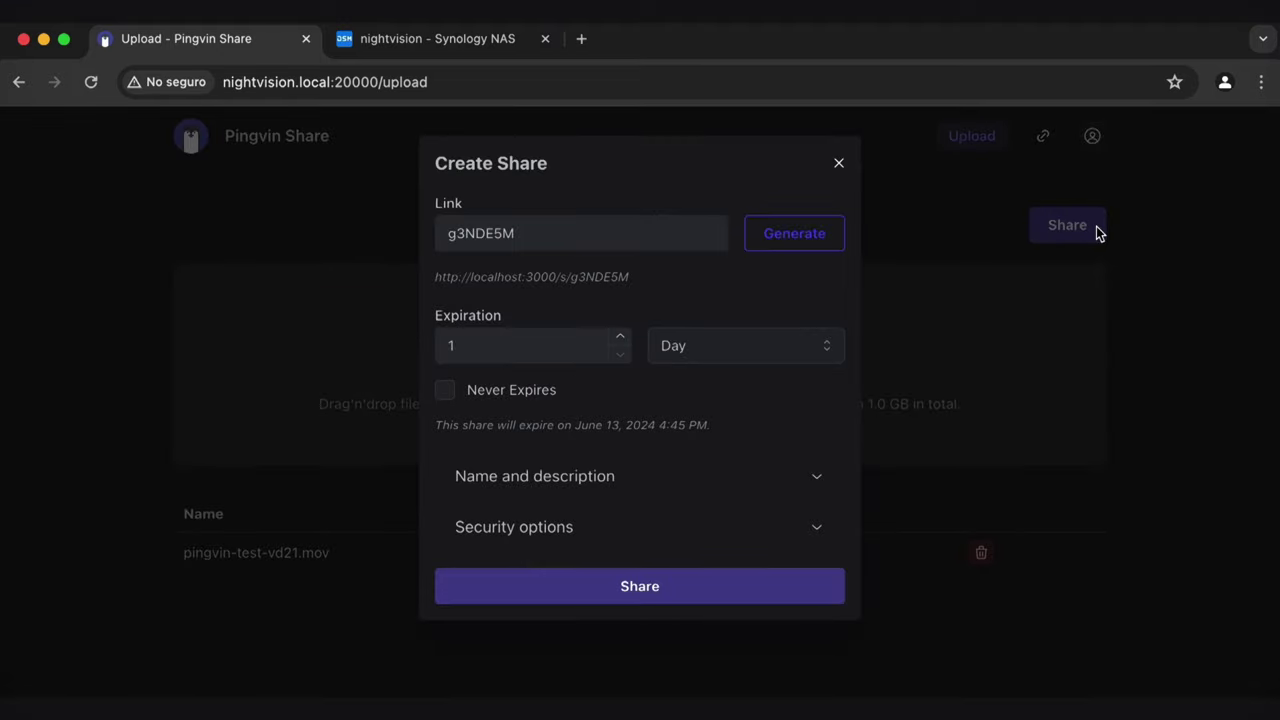
{"action": "left_click", "coordinate": [754, 242]}
Write the share note "You've been hacked"
{"action": "left_click", "coordinate": [634, 477]}
{"action": "scroll", "coordinate": [744, 399], "scroll_direction": "down", "scroll_amount": 2}
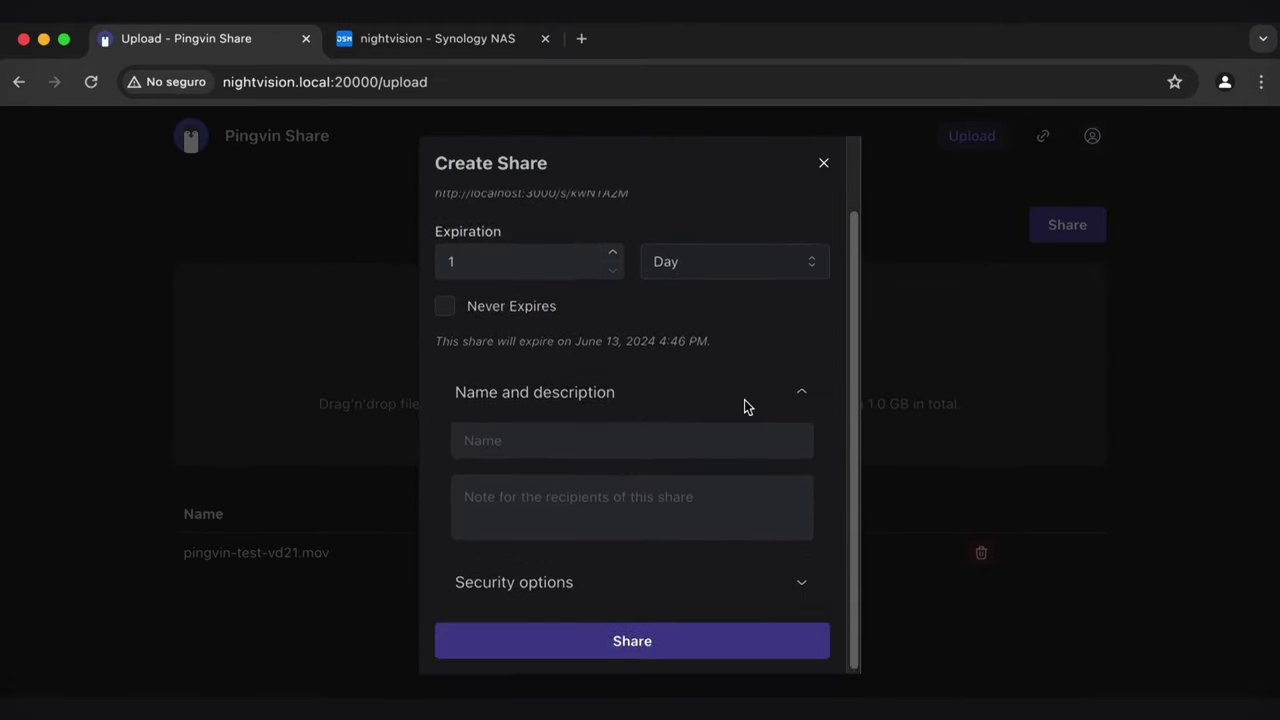
{"action": "left_click", "coordinate": [609, 566]}
{"action": "left_click", "coordinate": [631, 392]}
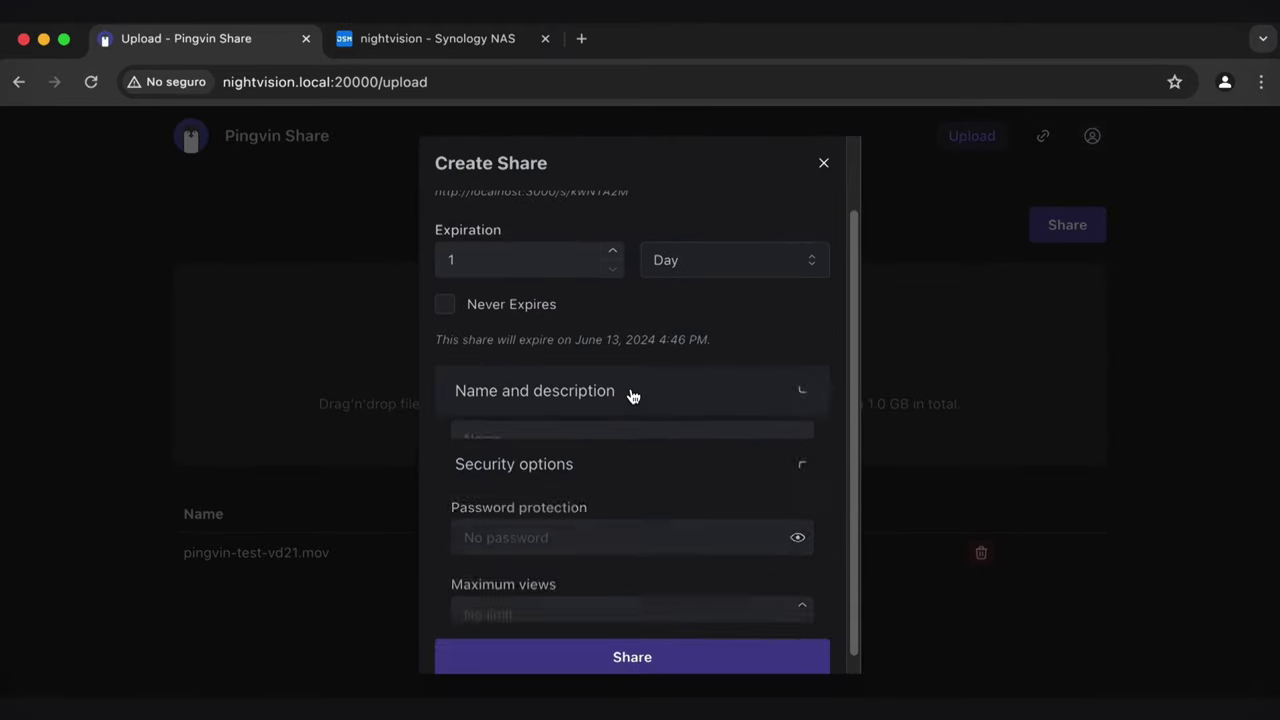
{"action": "left_click", "coordinate": [619, 490]}
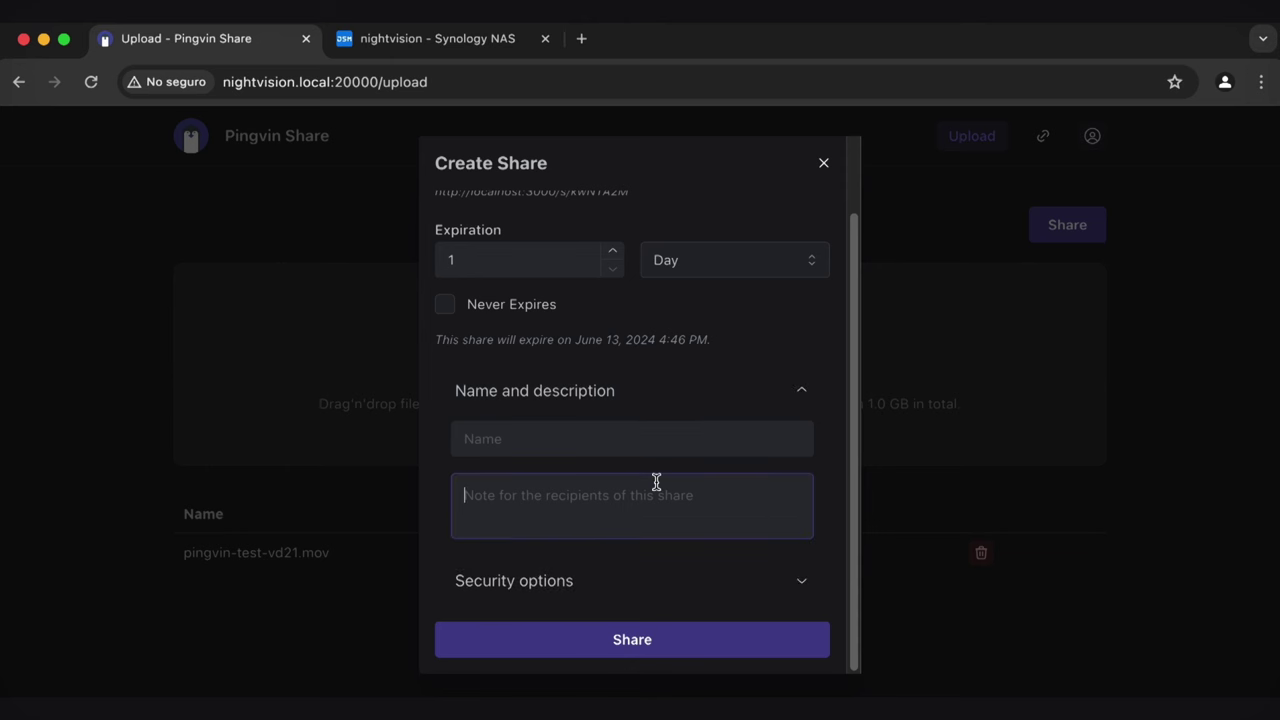
{"action": "type", "text": "You've"}
{"action": "type", "text": " be"}
{"action": "key", "text": "BackSpace"}
{"action": "type", "text": "been hacked"}
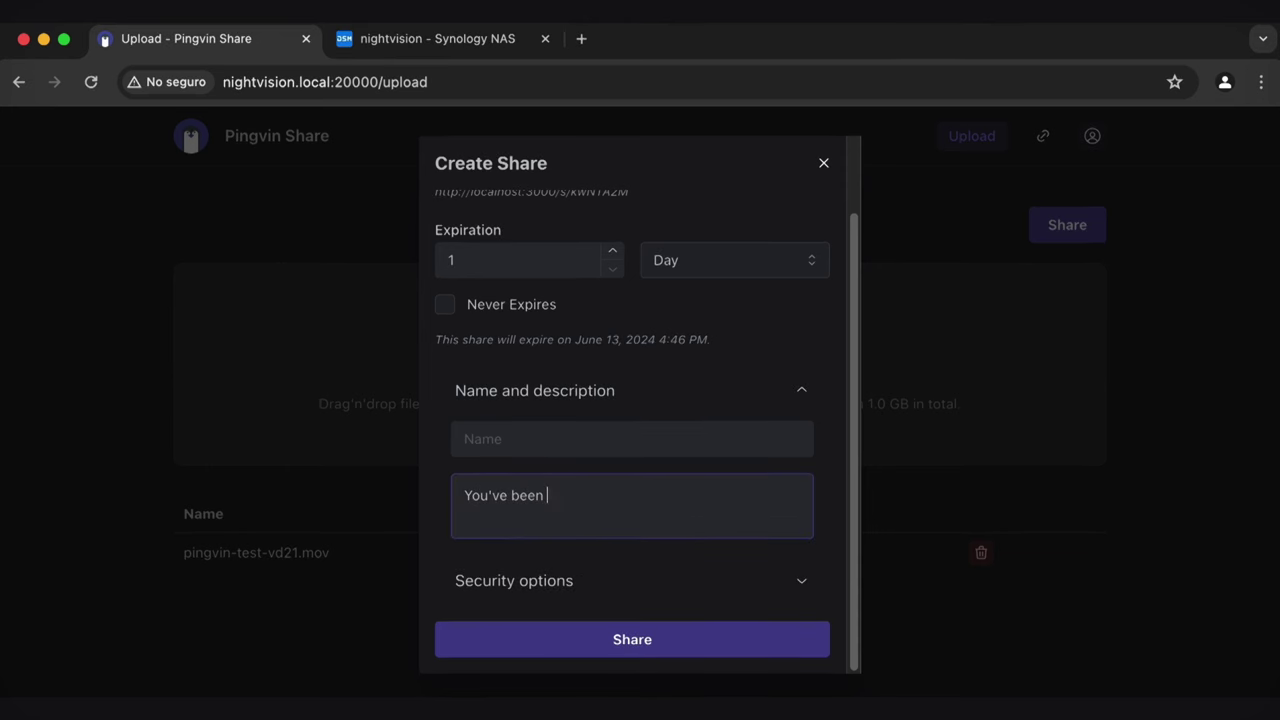
Name the share "Not a virus" and create it
{"action": "left_click", "coordinate": [664, 442]}
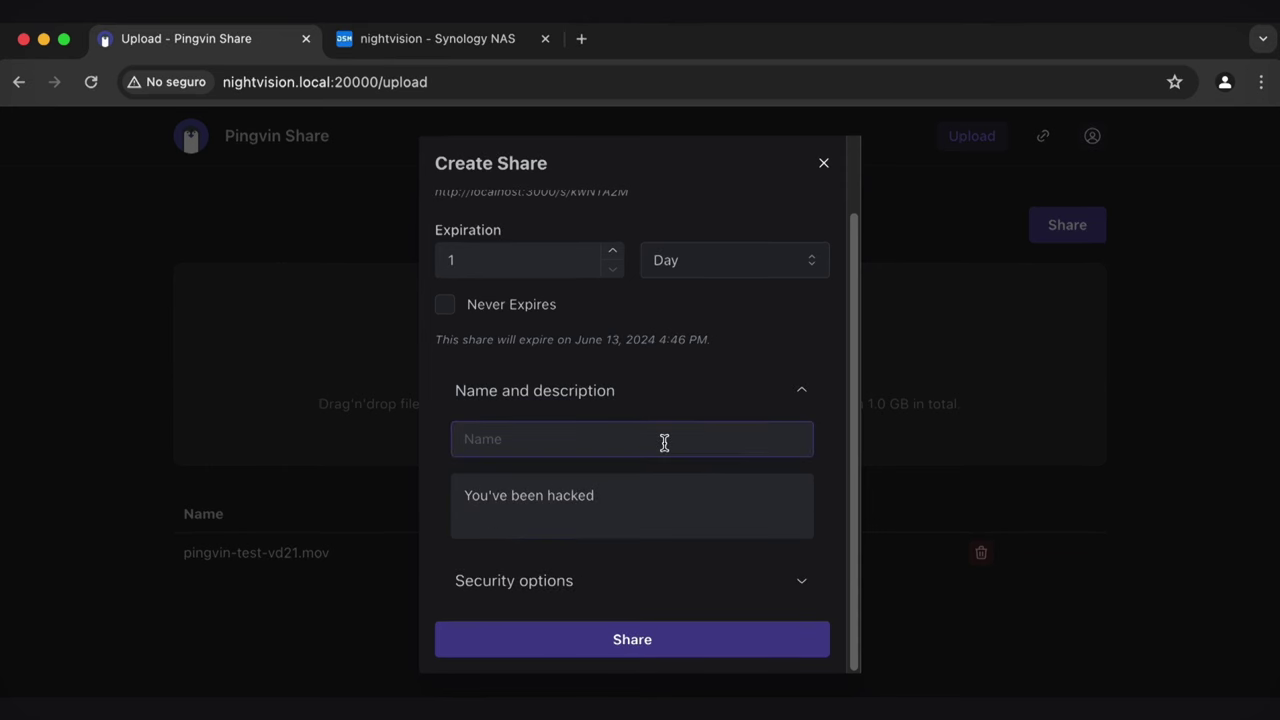
{"action": "type", "text": "Not a virus"}
{"action": "left_click", "coordinate": [661, 492]}
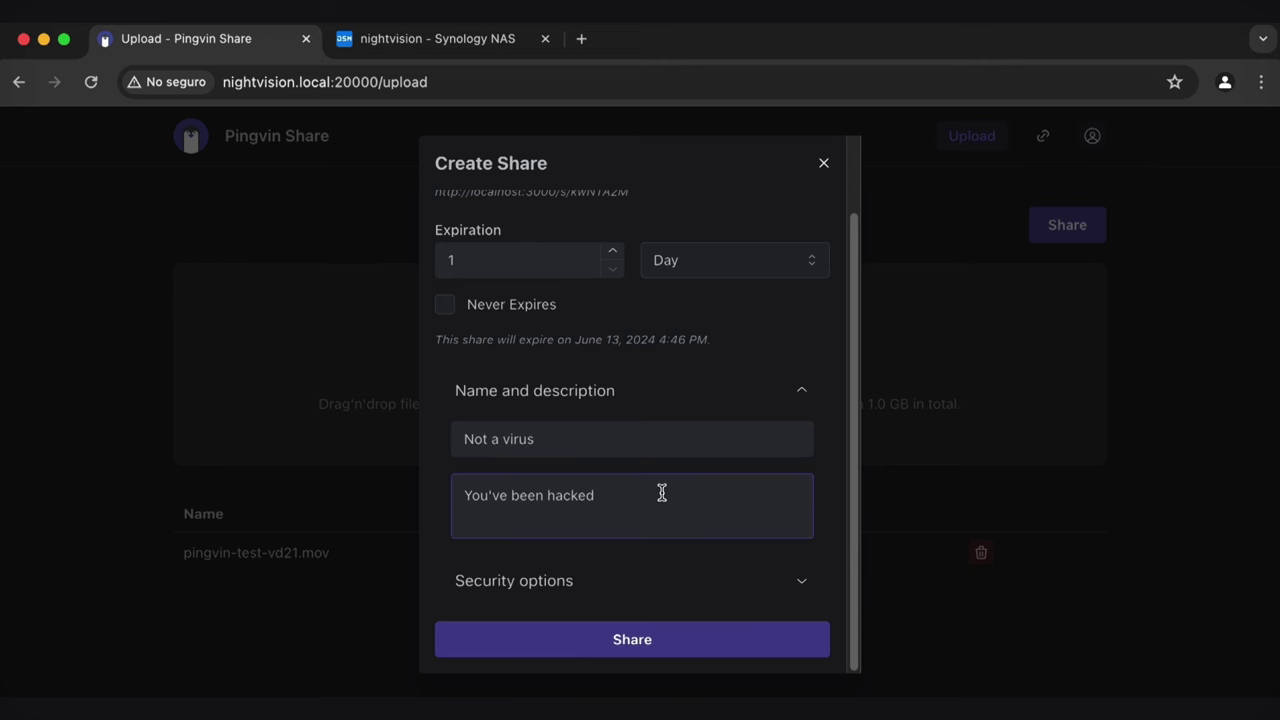
{"action": "left_click", "coordinate": [671, 641]}
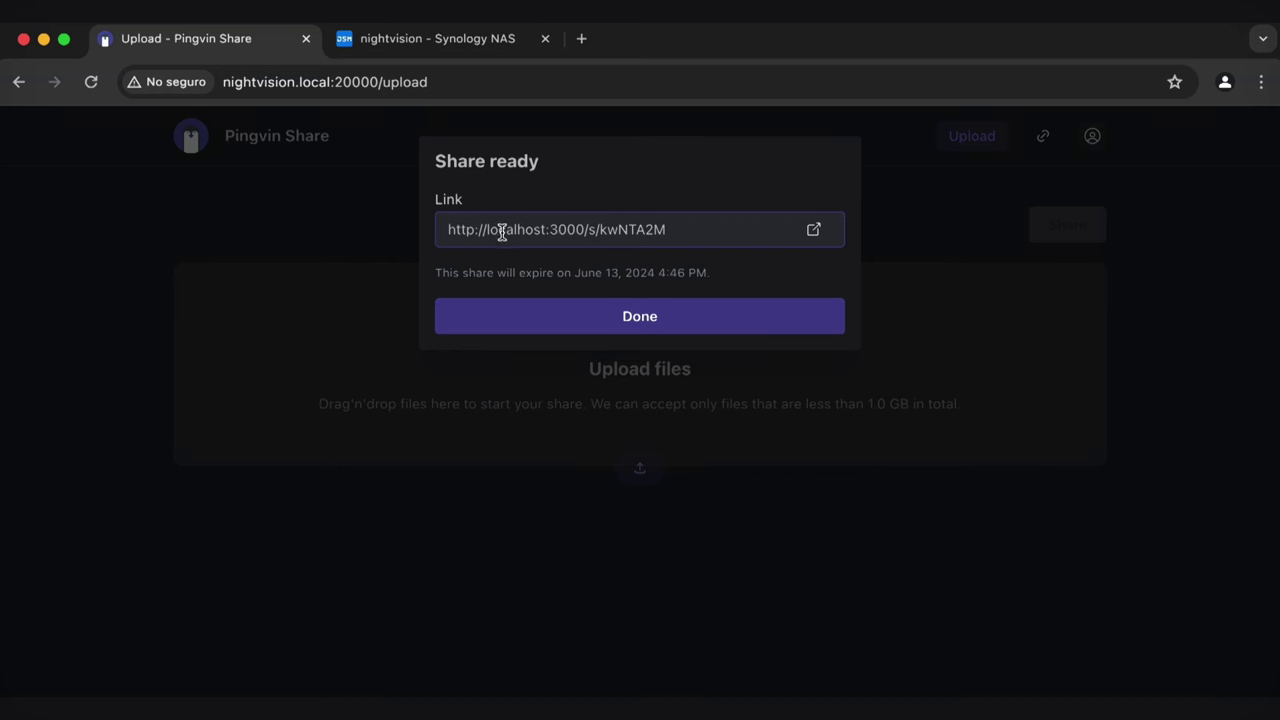
Highlight 'localhost' and port 3000 in the share link, then close the Share ready dialog
{"action": "left_click_drag", "start_coordinate": [486, 229], "coordinate": [543, 230]}
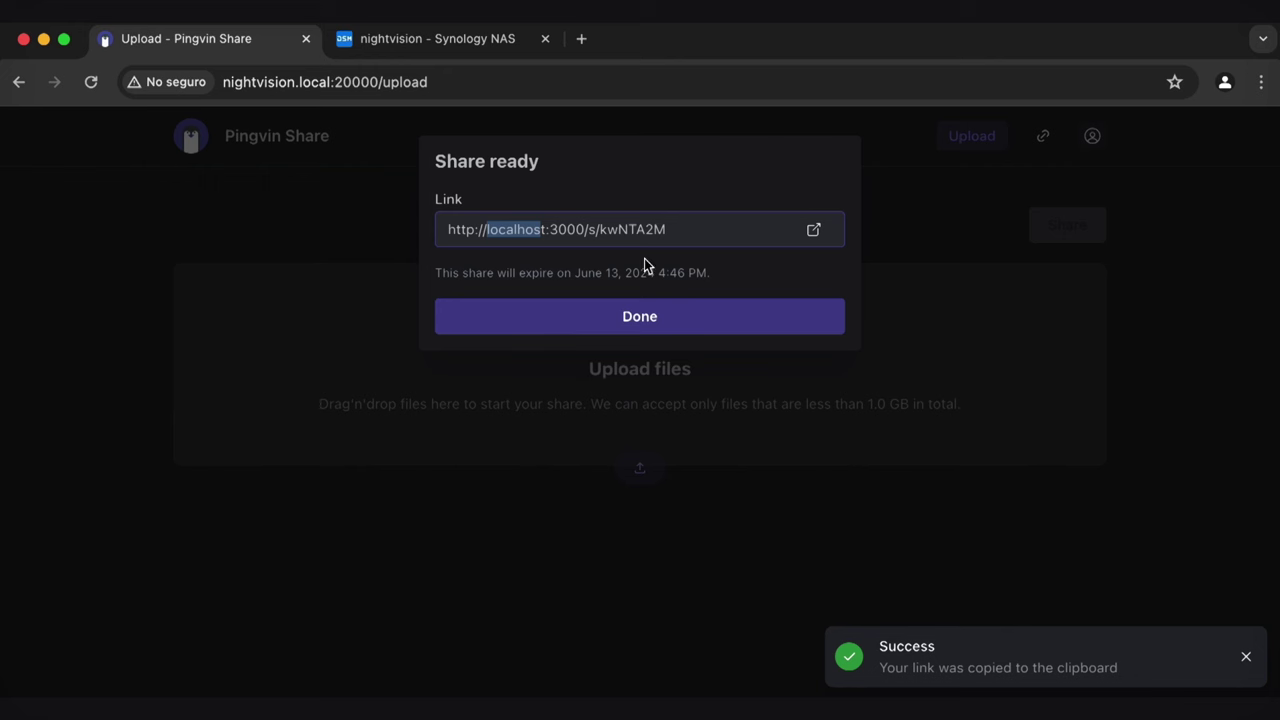
{"action": "left_click", "coordinate": [492, 229]}
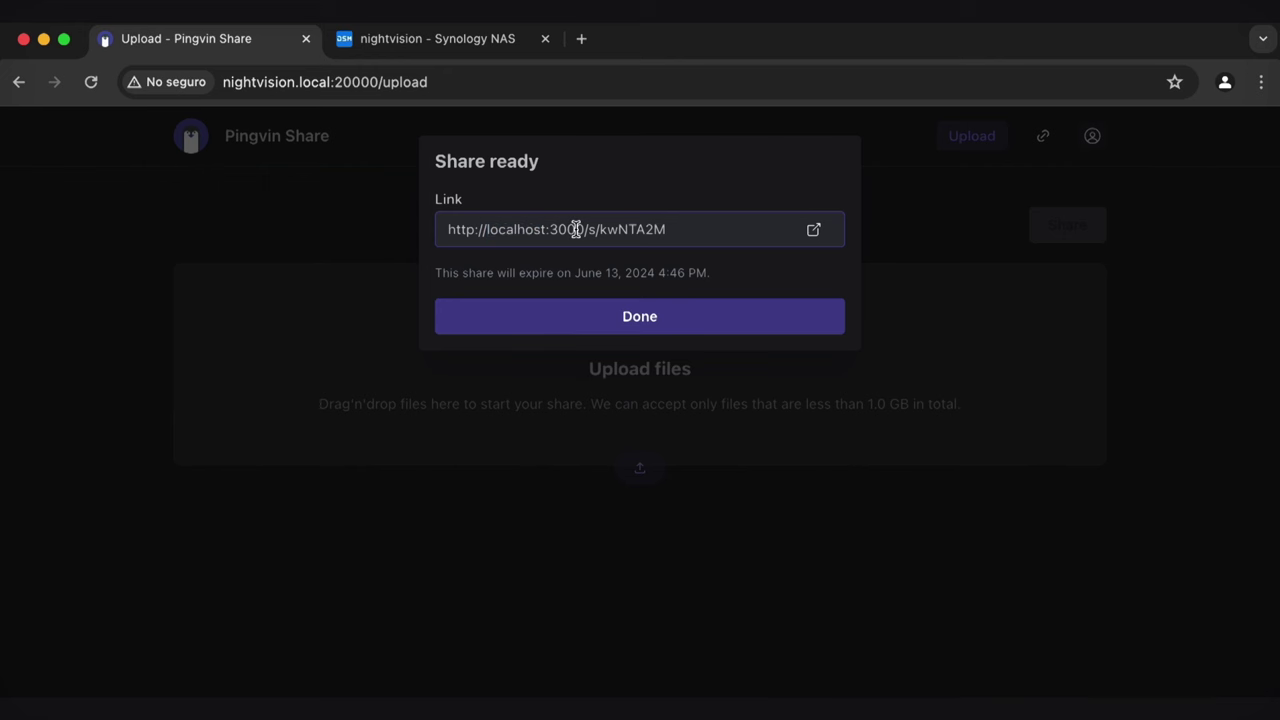
{"action": "double_click", "coordinate": [575, 230]}
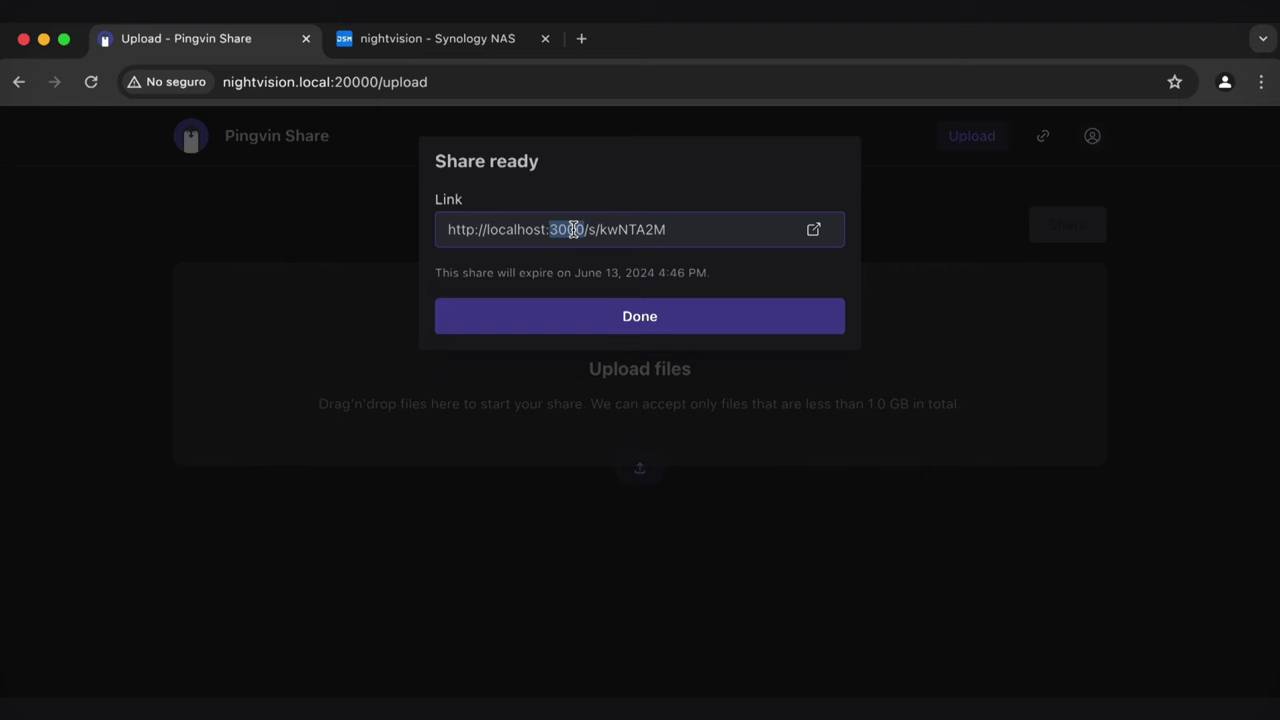
{"action": "left_click", "coordinate": [573, 230]}
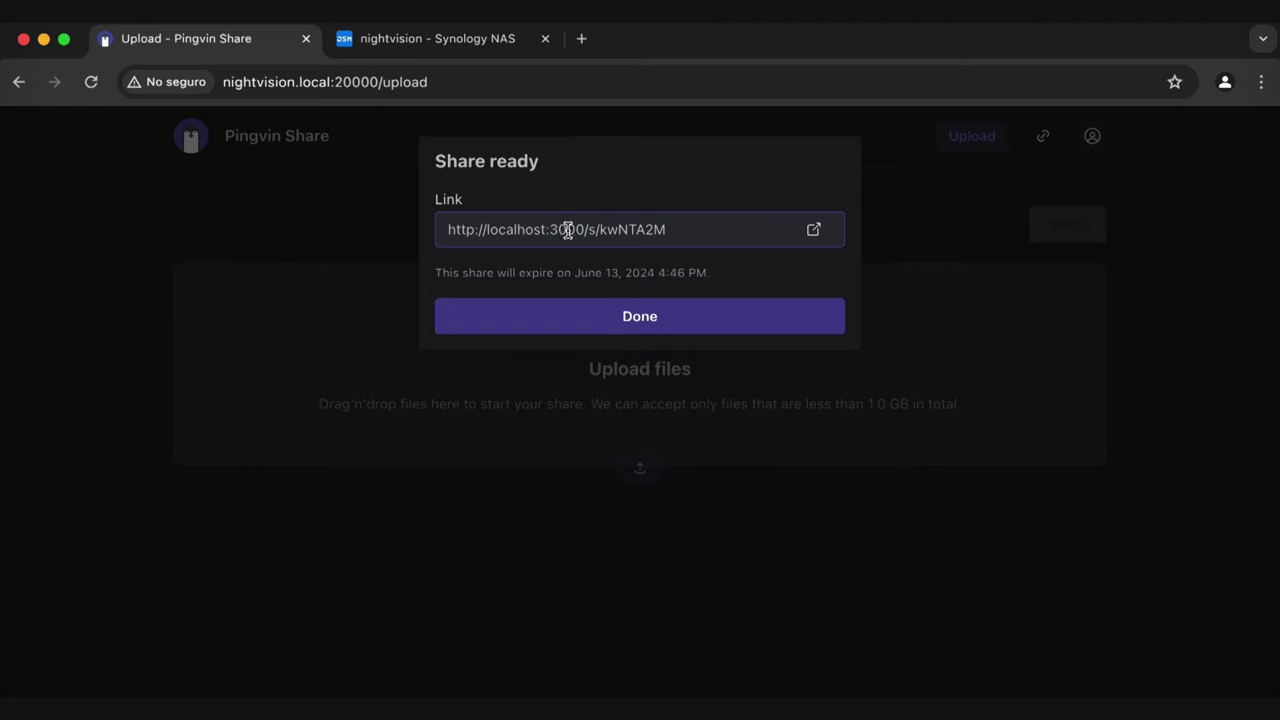
{"action": "left_click", "coordinate": [673, 318]}
In Administration > Configuration, set the App name to 'VD21 Share'
{"action": "left_click", "coordinate": [1092, 137]}
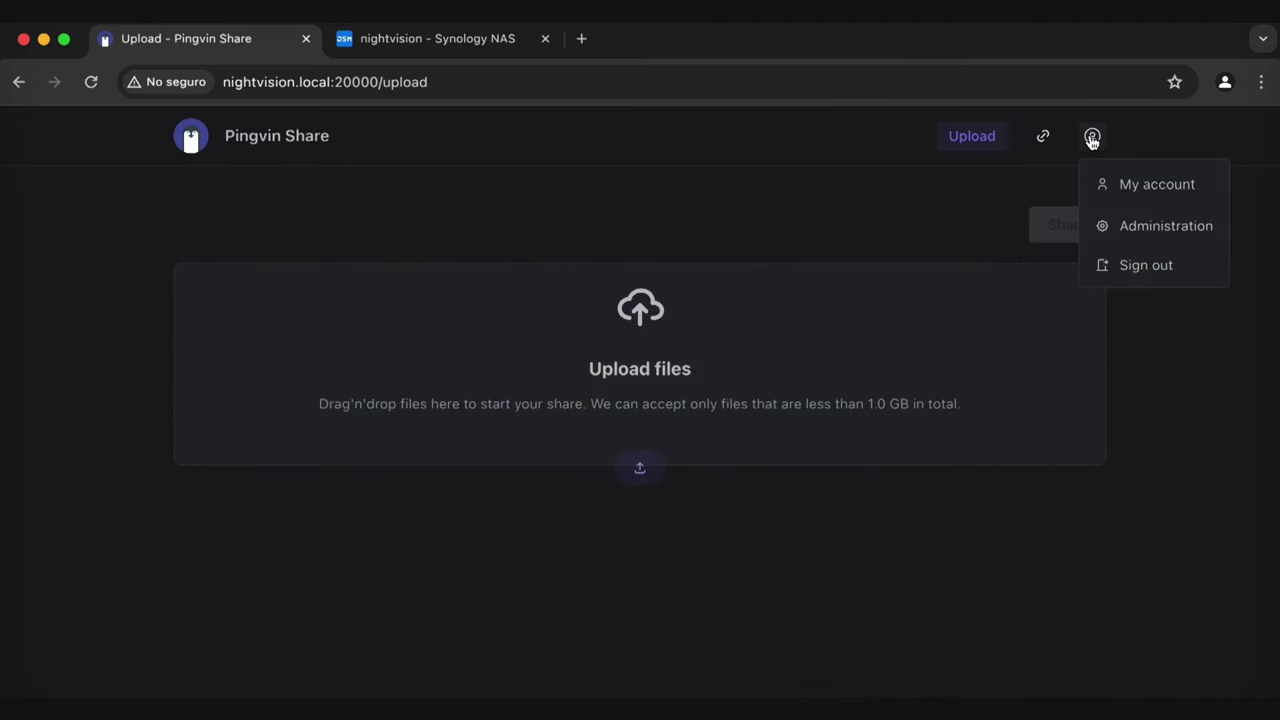
{"action": "left_click", "coordinate": [1129, 226]}
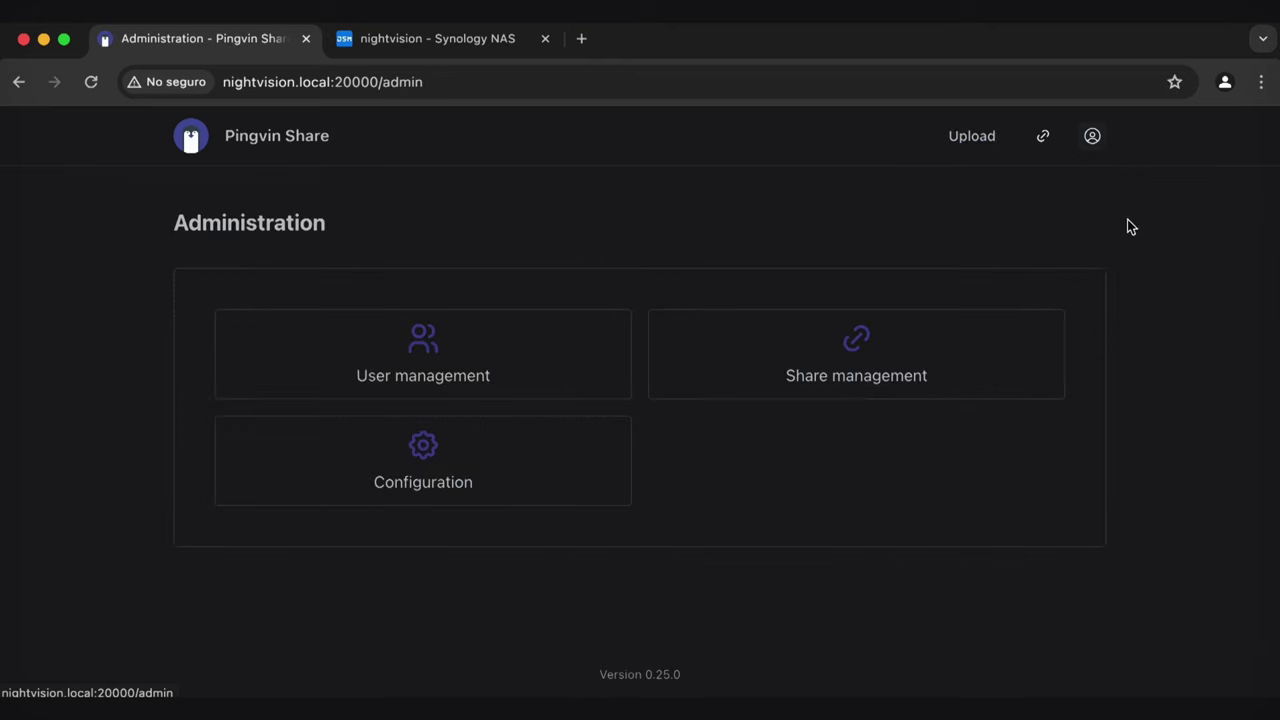
{"action": "left_click", "coordinate": [457, 457]}
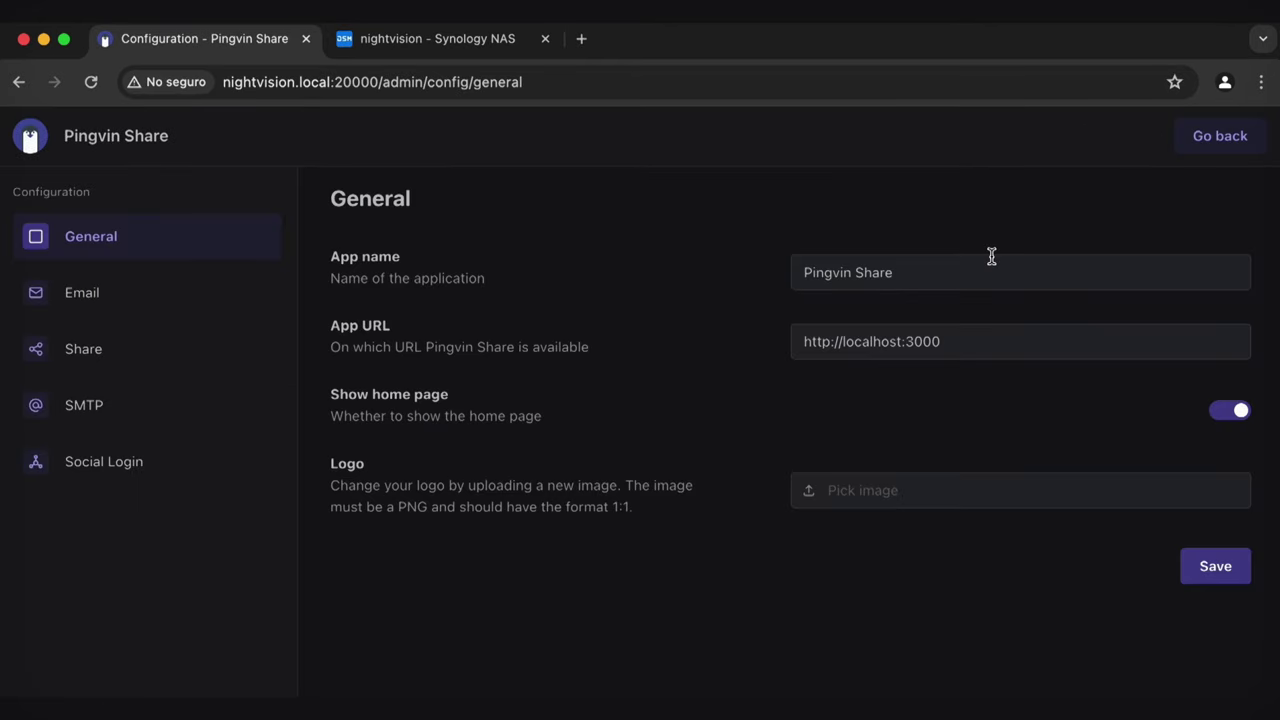
{"action": "left_click_drag", "start_coordinate": [930, 266], "coordinate": [657, 266]}
{"action": "type", "text": "VD21 Share"}
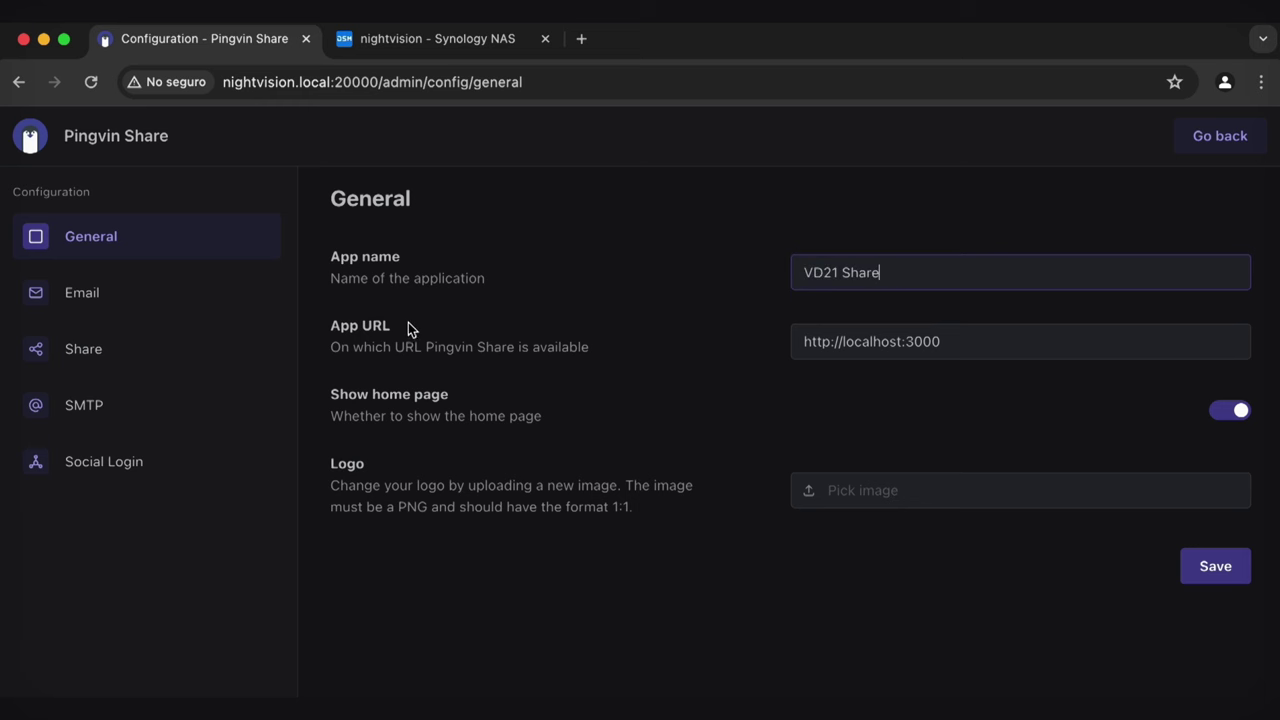
{"action": "left_click", "coordinate": [900, 342]}
{"action": "double_click", "coordinate": [877, 341]}
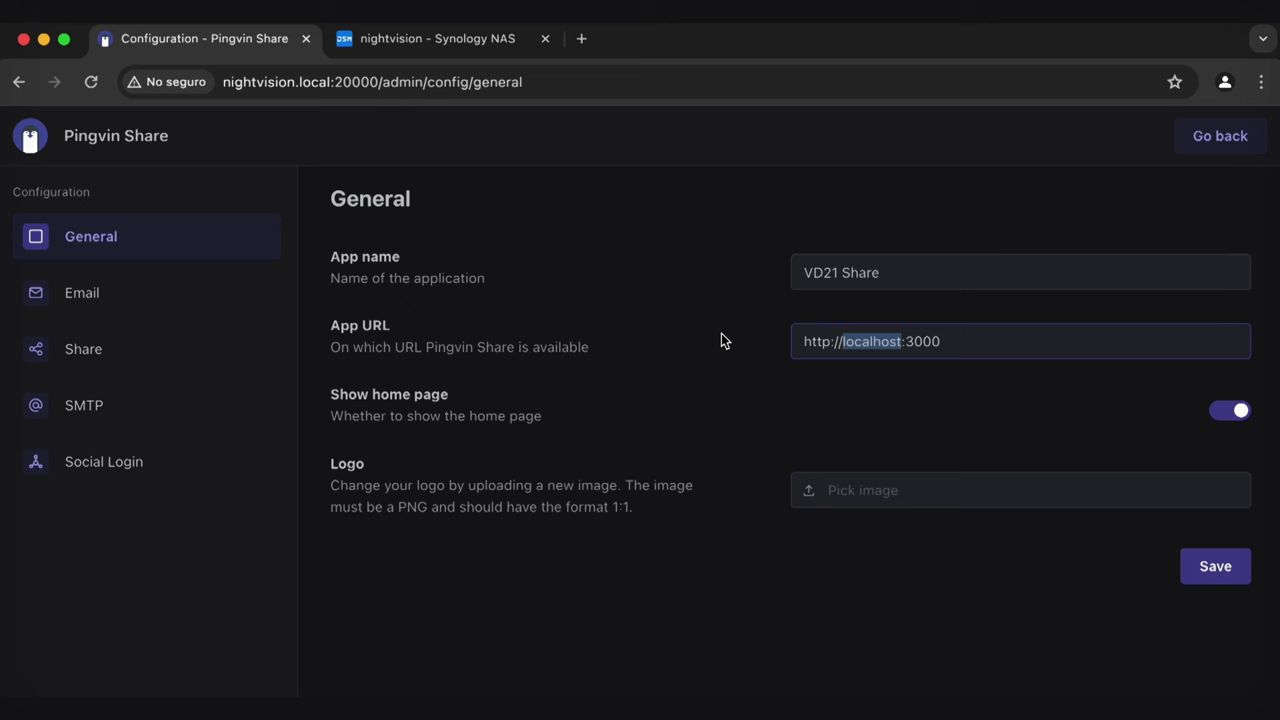
{"action": "type", "text": "nightvision.lo"}
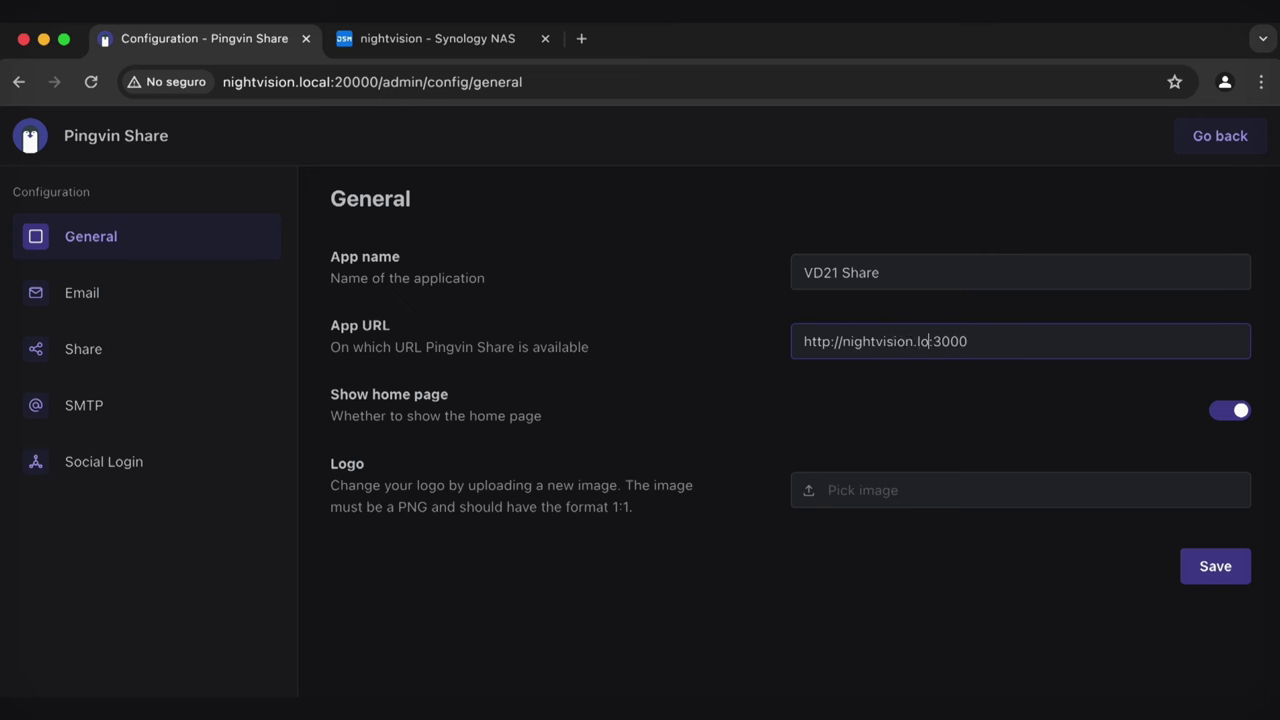
{"action": "type", "text": "cal"}
{"action": "key", "text": "Right"}
{"action": "key", "text": "Right"}
{"action": "key", "text": "Right"}
{"action": "key", "text": "Right"}
{"action": "key", "text": "Right"}
{"action": "key", "text": "BackSpace"}
{"action": "key", "text": "BackSpace"}
{"action": "key", "text": "BackSpace"}
{"action": "key", "text": "BackSpace"}
{"action": "type", "text": "2000"}
Compare against the browser address nightvision.local:20000, then save the configuration
{"action": "left_click", "coordinate": [374, 82]}
{"action": "left_click", "coordinate": [376, 82]}
{"action": "key", "text": "shift+End"}
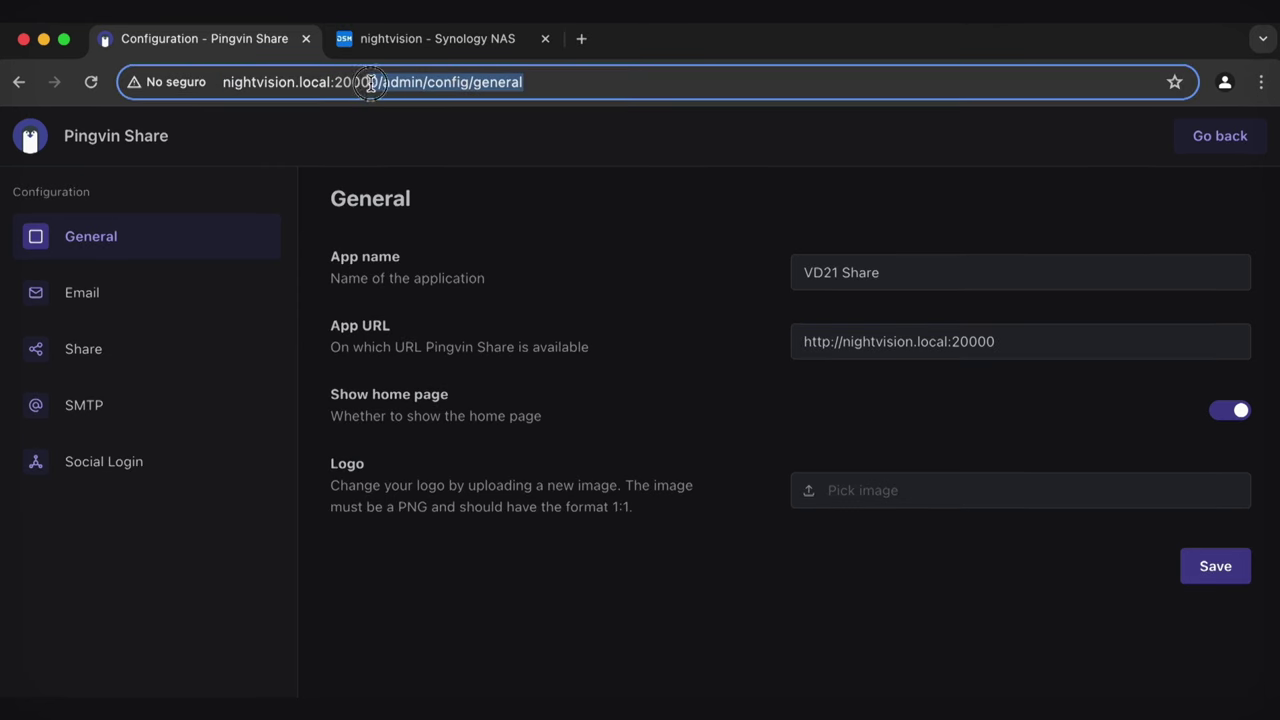
{"action": "left_click_drag", "start_coordinate": [229, 82], "coordinate": [380, 82]}
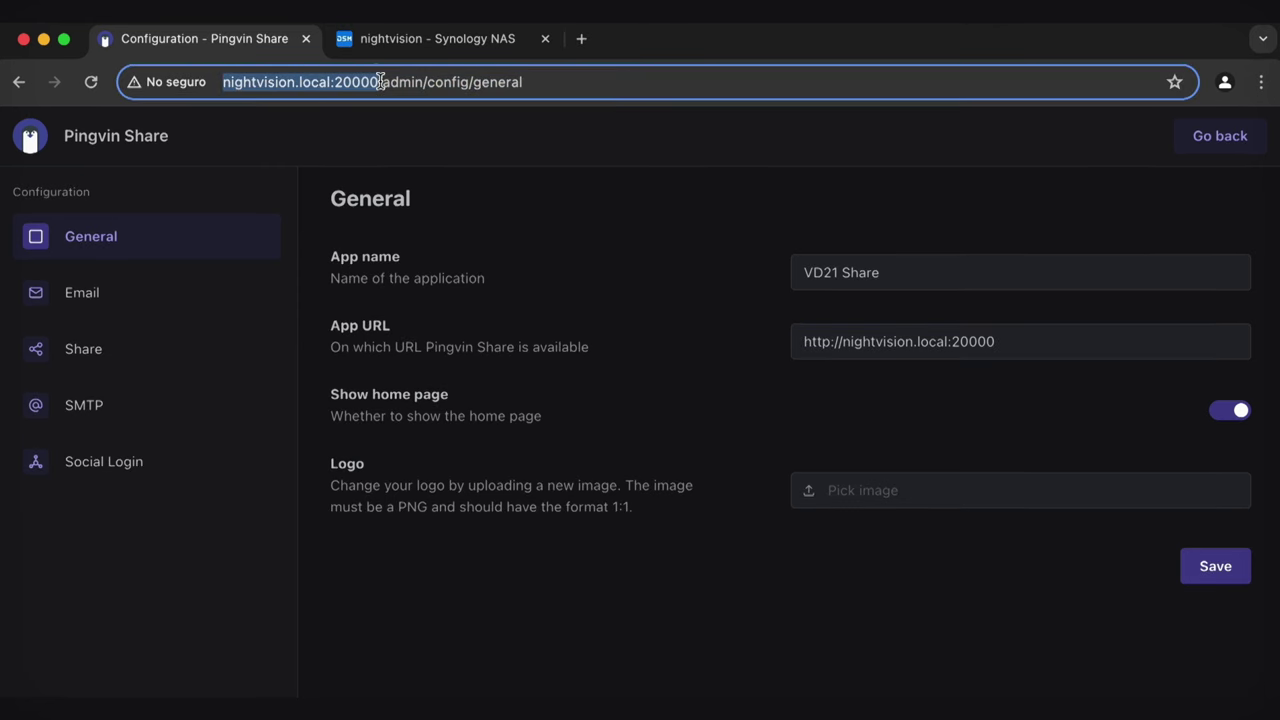
{"action": "left_click", "coordinate": [677, 260]}
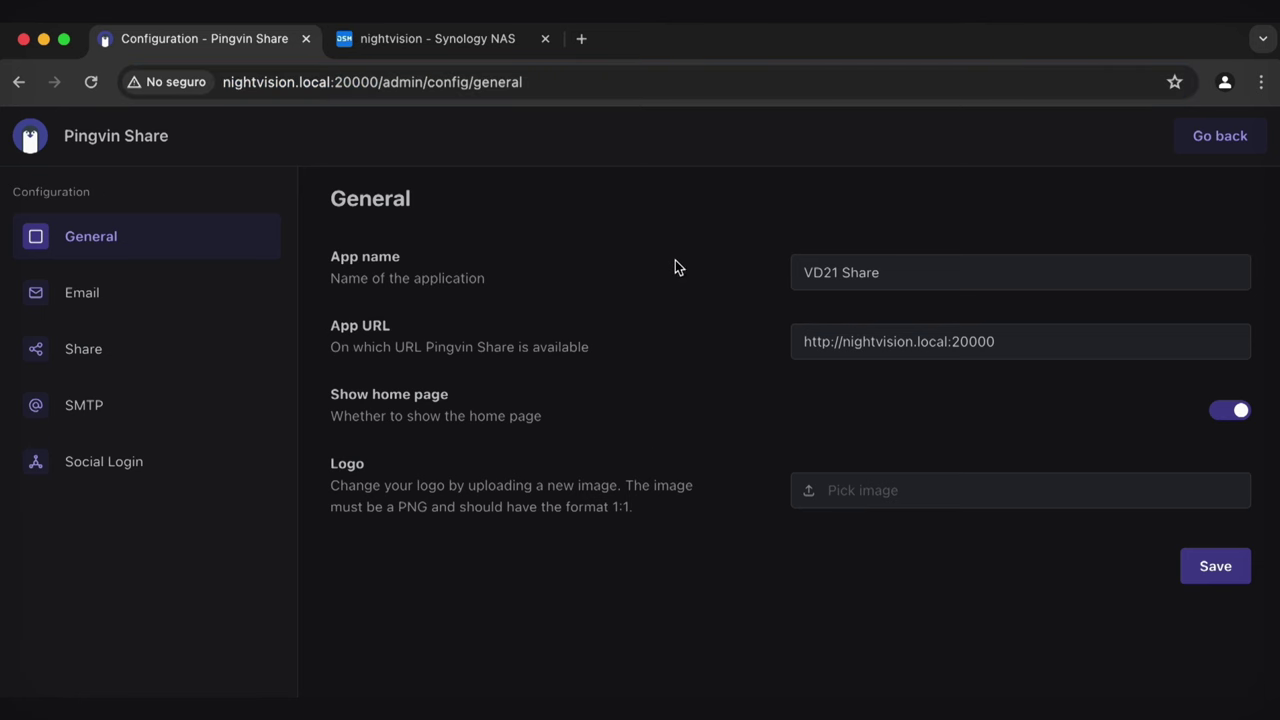
{"action": "left_click", "coordinate": [831, 342]}
{"action": "right_click", "coordinate": [651, 306]}
{"action": "left_click", "coordinate": [650, 305]}
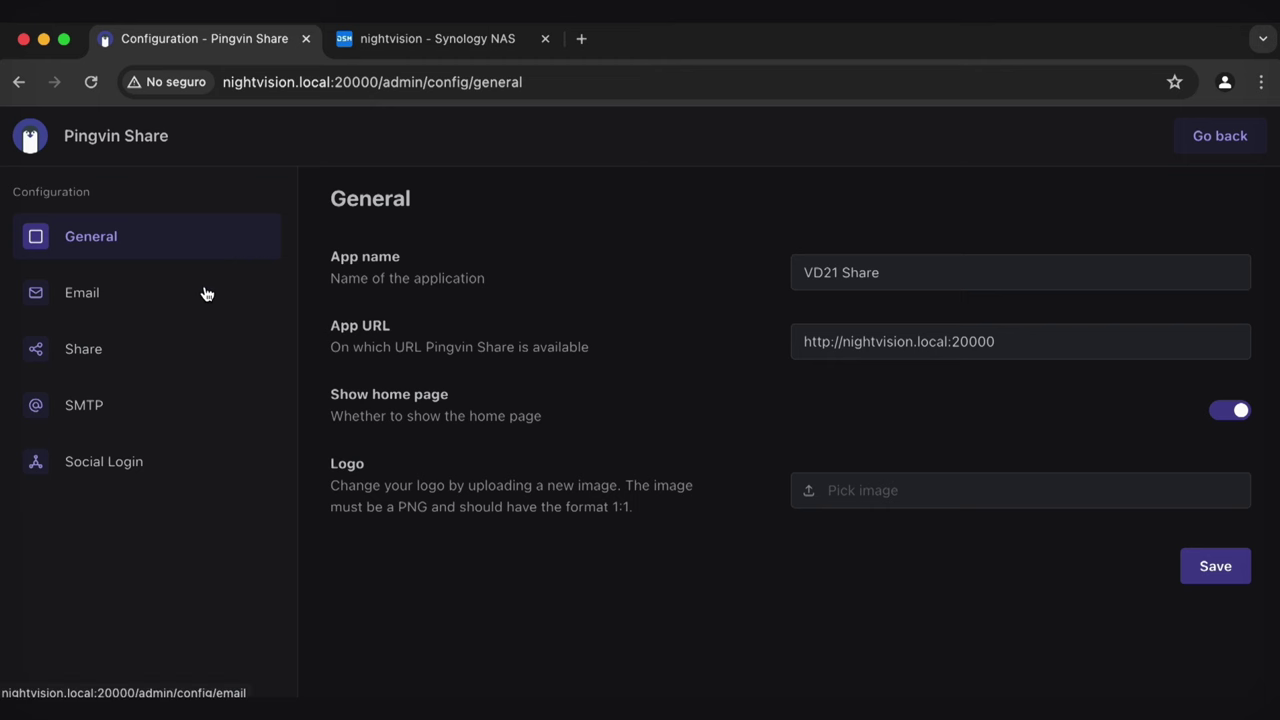
{"action": "left_click", "coordinate": [1222, 566]}
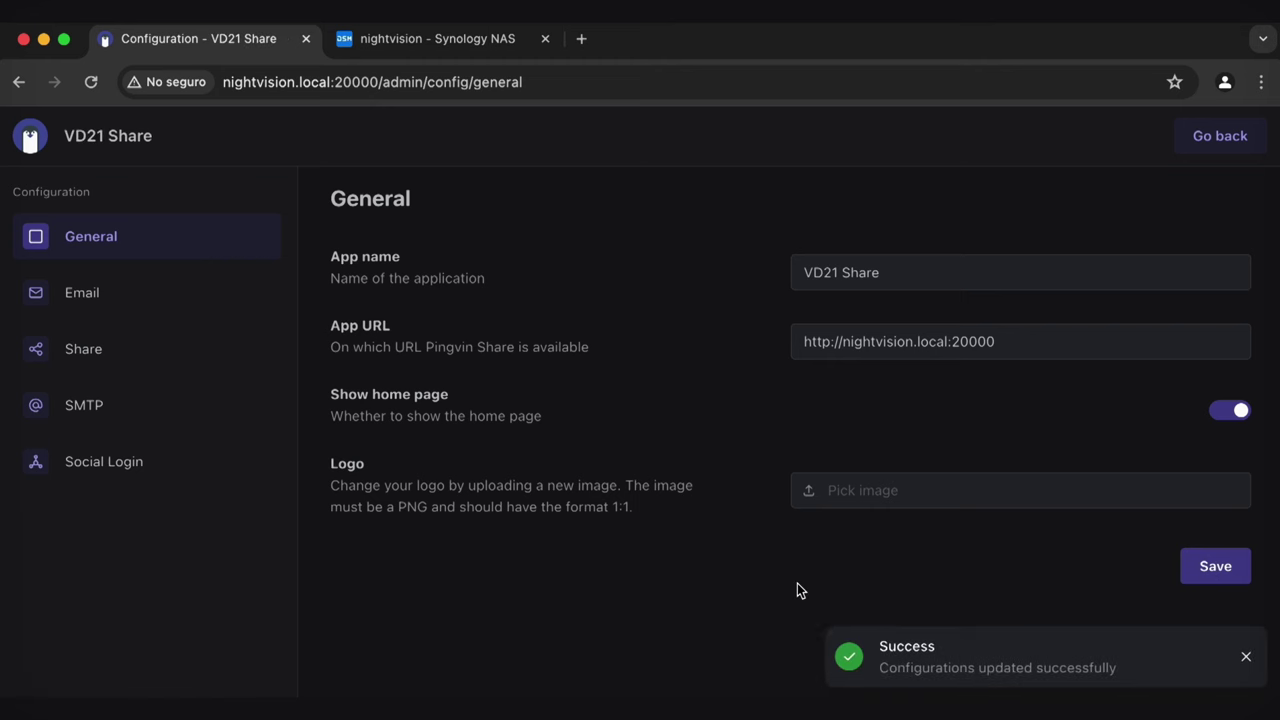
{"action": "left_click", "coordinate": [1246, 657]}
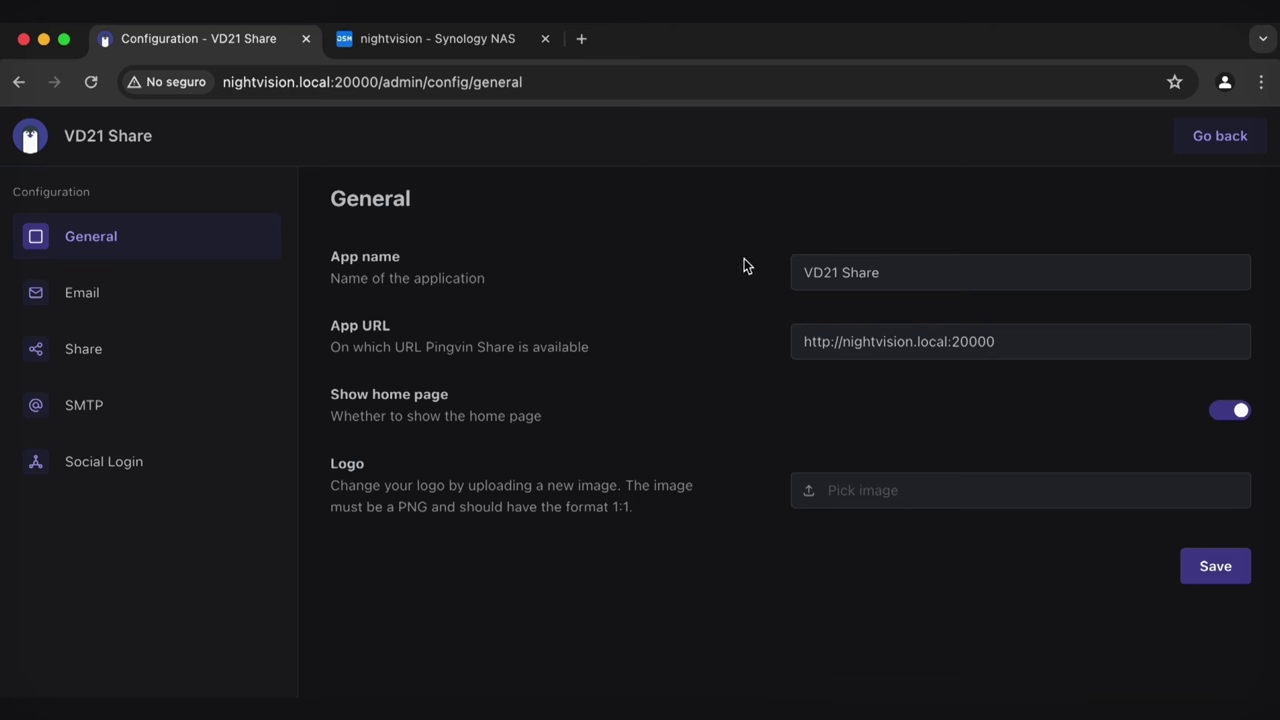
{"action": "left_click", "coordinate": [1232, 133]}
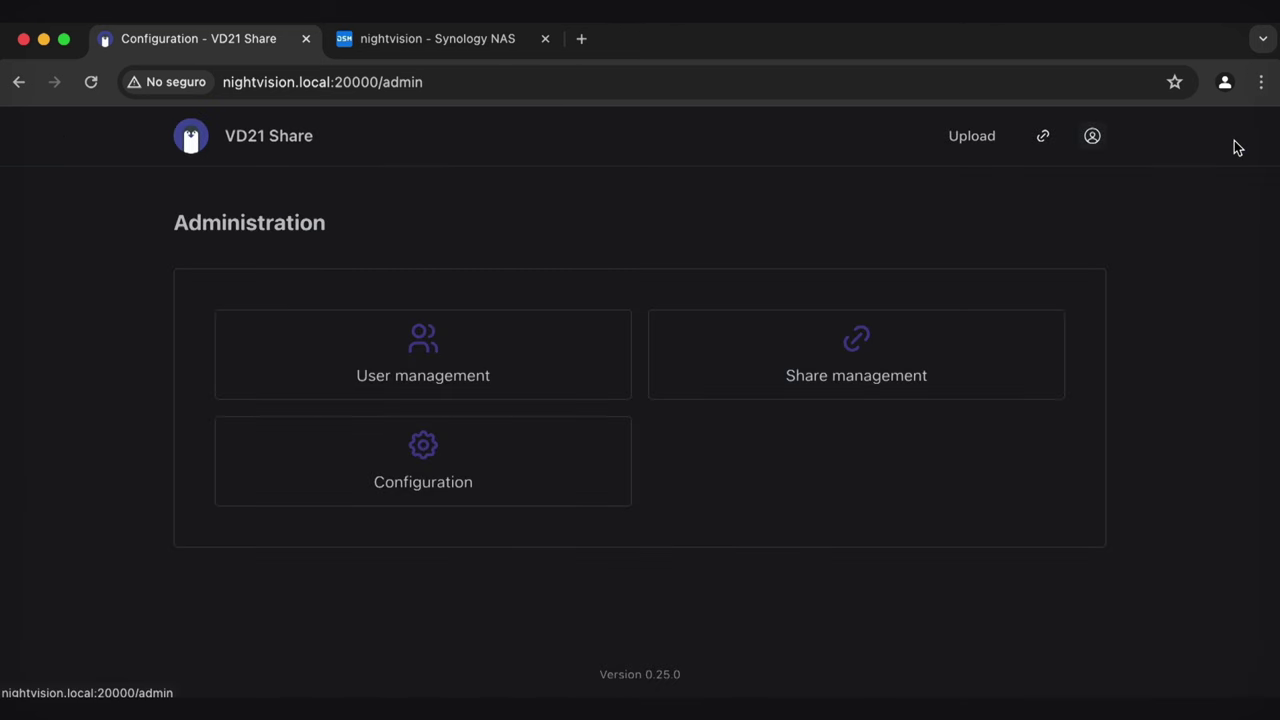
Show the kwNTA2M share's link in Share management and select its nightvision.local:20000 URL
{"action": "left_click", "coordinate": [884, 343]}
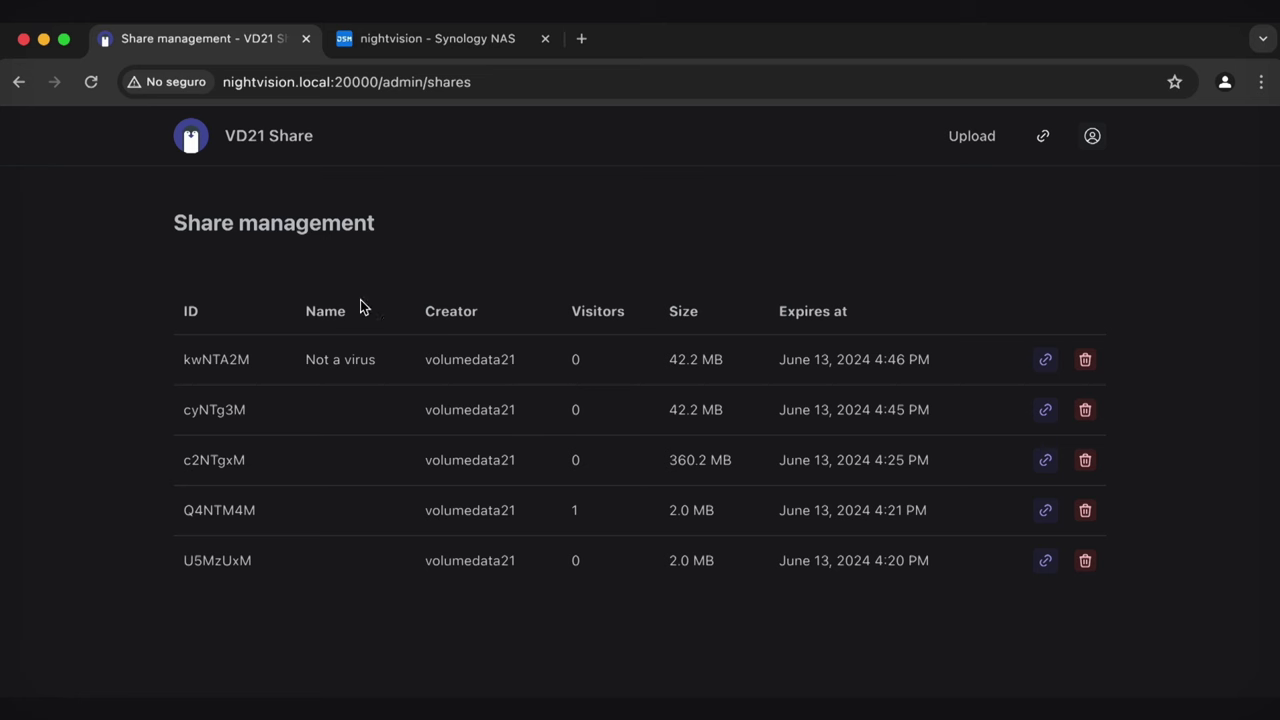
{"action": "left_click", "coordinate": [1045, 361]}
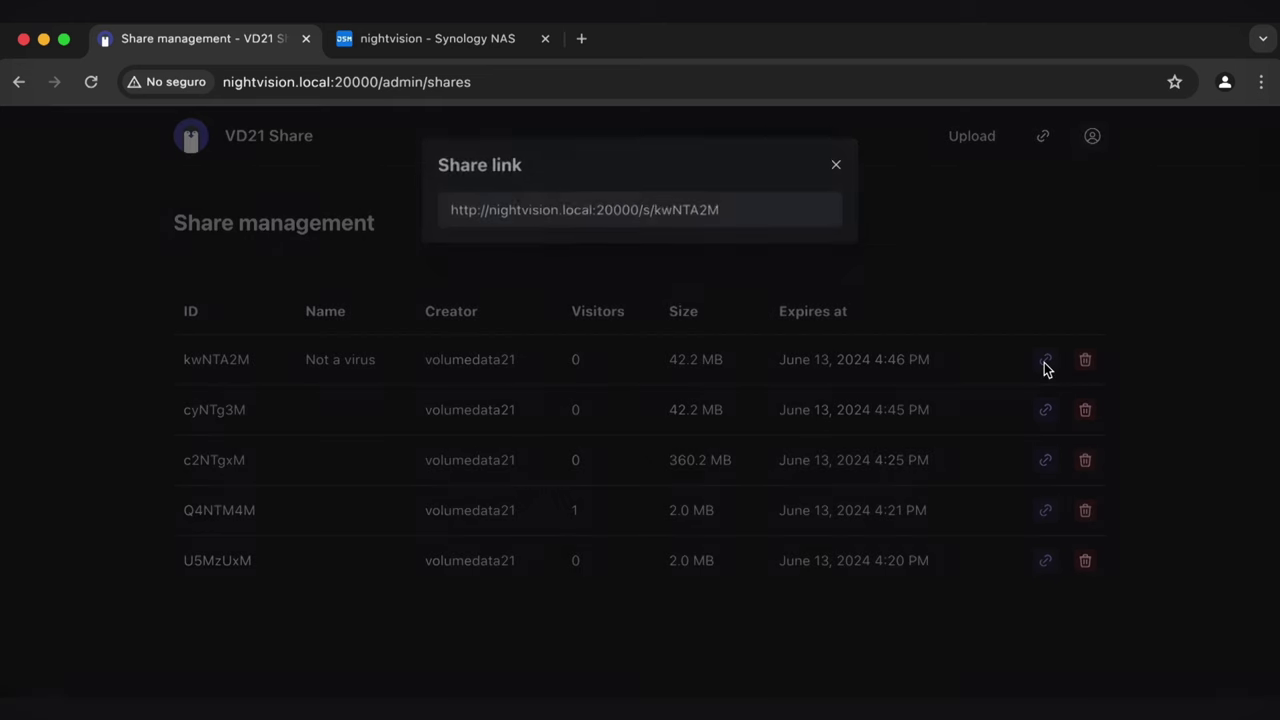
{"action": "left_click", "coordinate": [655, 206]}
{"action": "triple_click", "coordinate": [655, 206]}
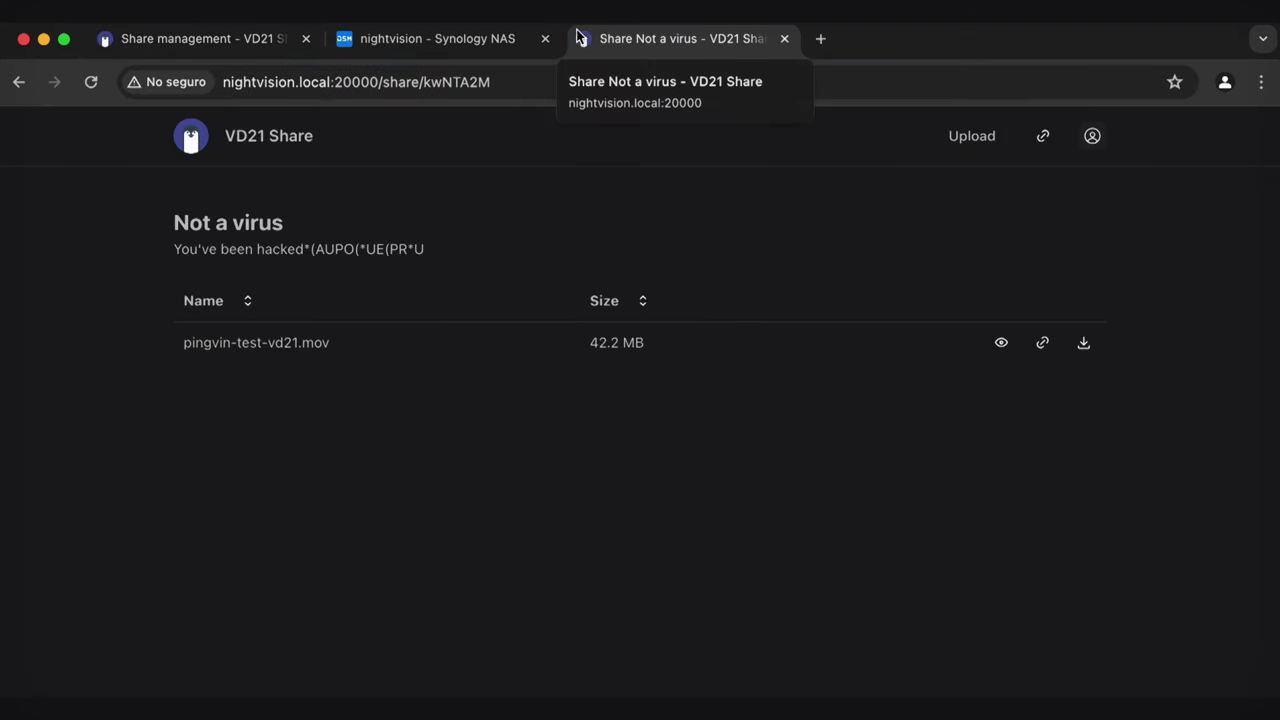
Close the Share link dialog and select the Not a virus share page's address
{"action": "triple_click", "coordinate": [457, 240]}
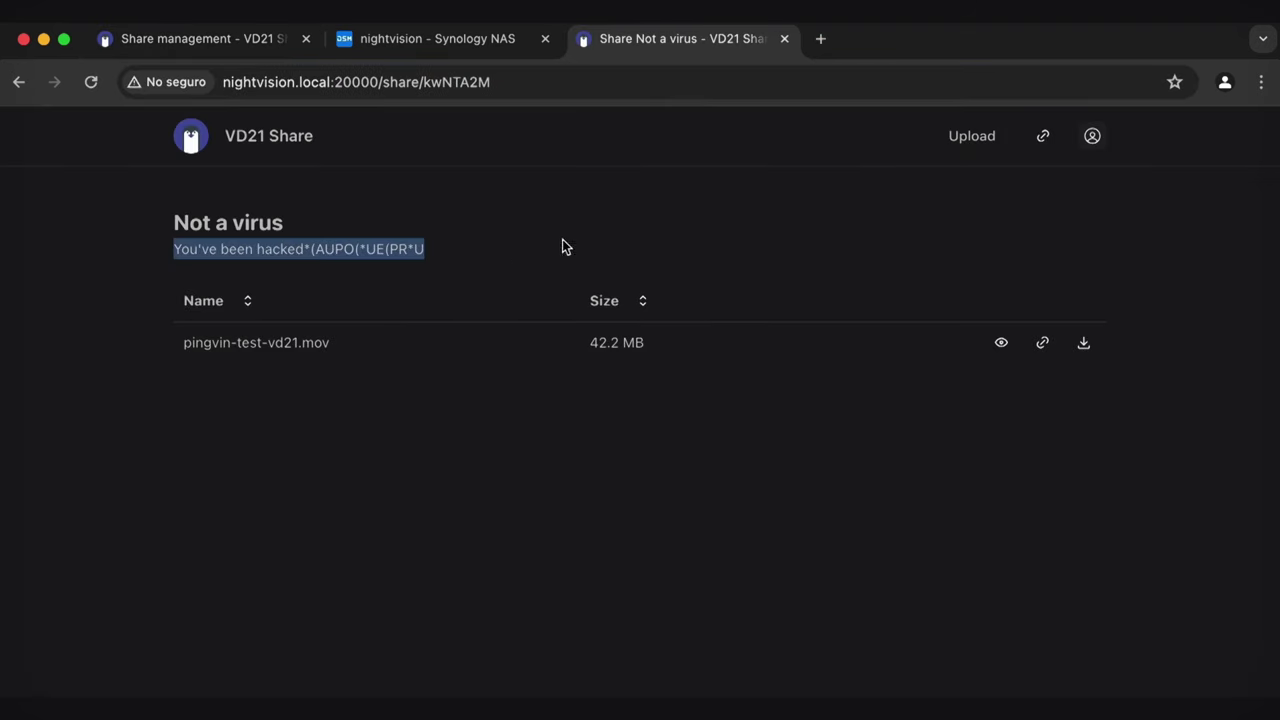
{"action": "left_click", "coordinate": [615, 245]}
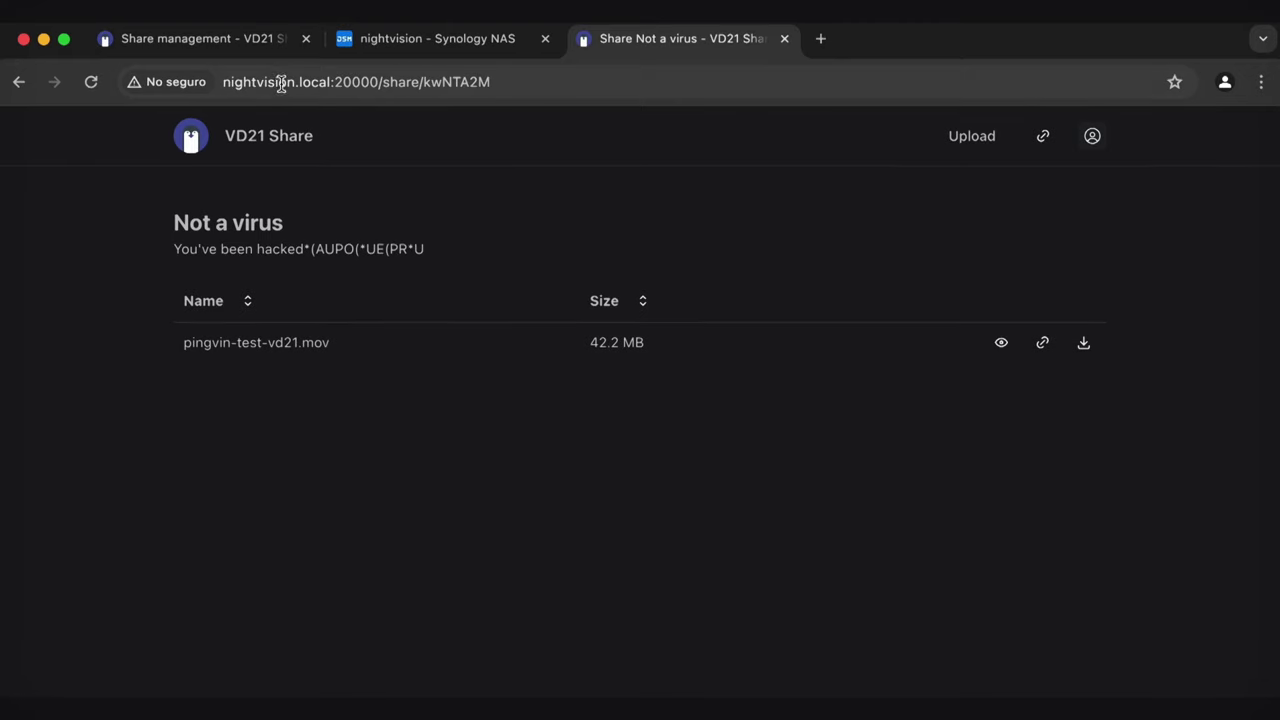
{"action": "left_click", "coordinate": [257, 37]}
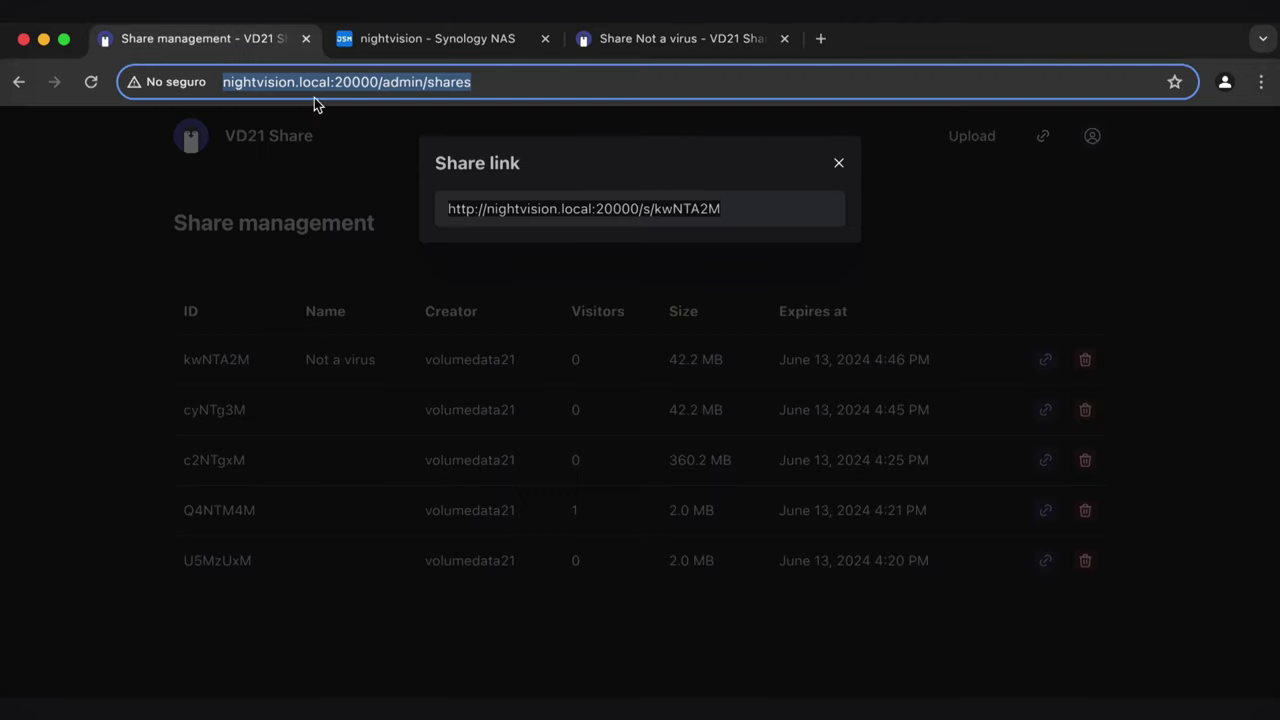
{"action": "left_click", "coordinate": [839, 162]}
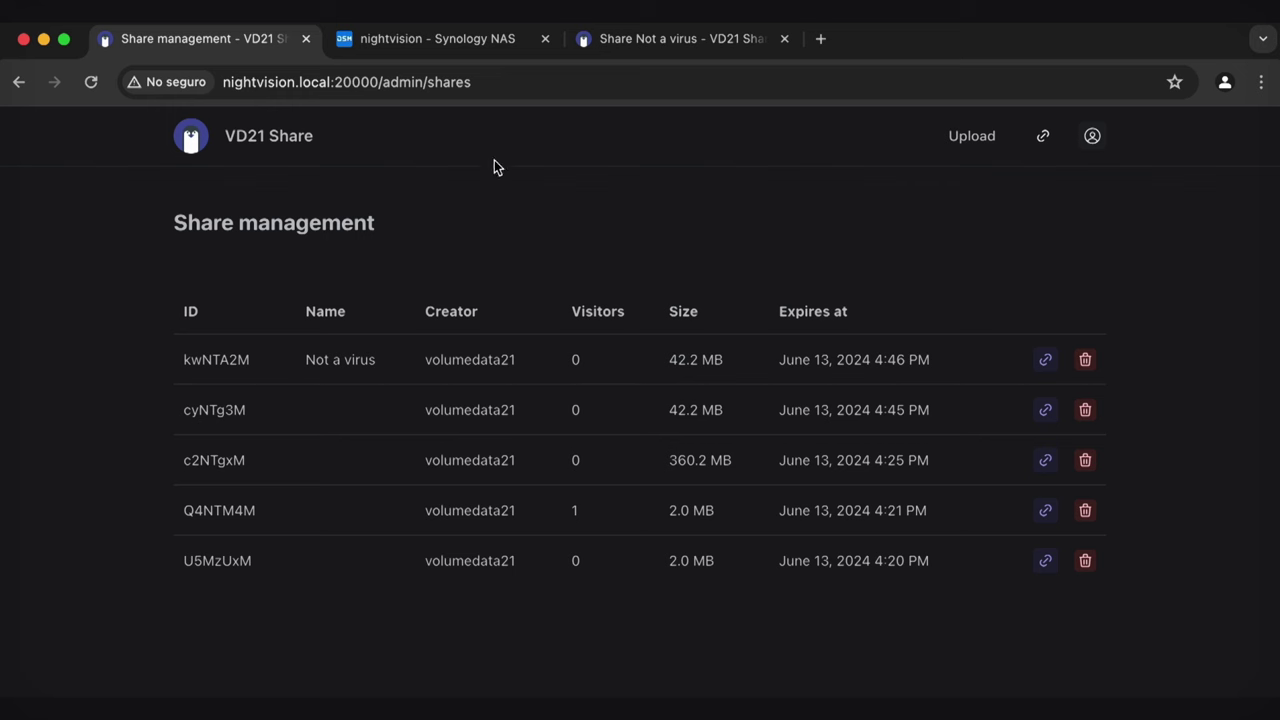
{"action": "left_click", "coordinate": [517, 82]}
Close Container Manager, view Control Panel External Access dismissing the firewall notice, then close the NAS tab
{"action": "left_click", "coordinate": [488, 40]}
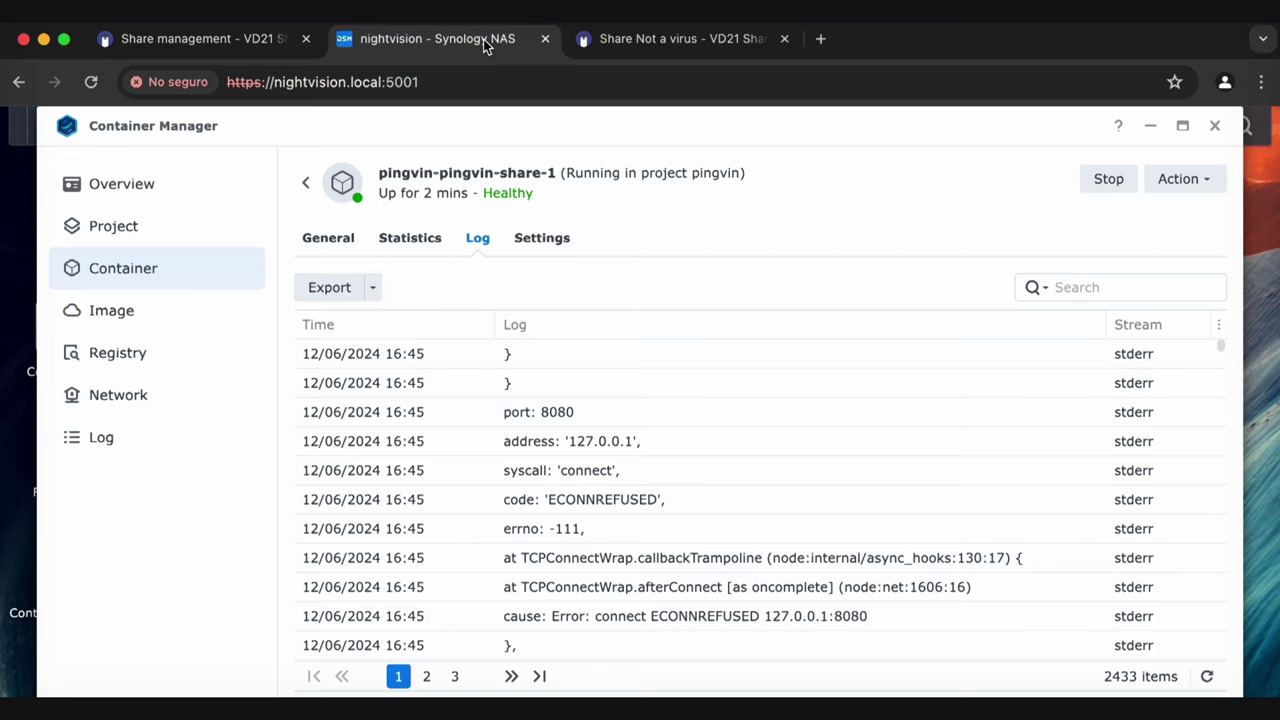
{"action": "left_click", "coordinate": [1214, 126]}
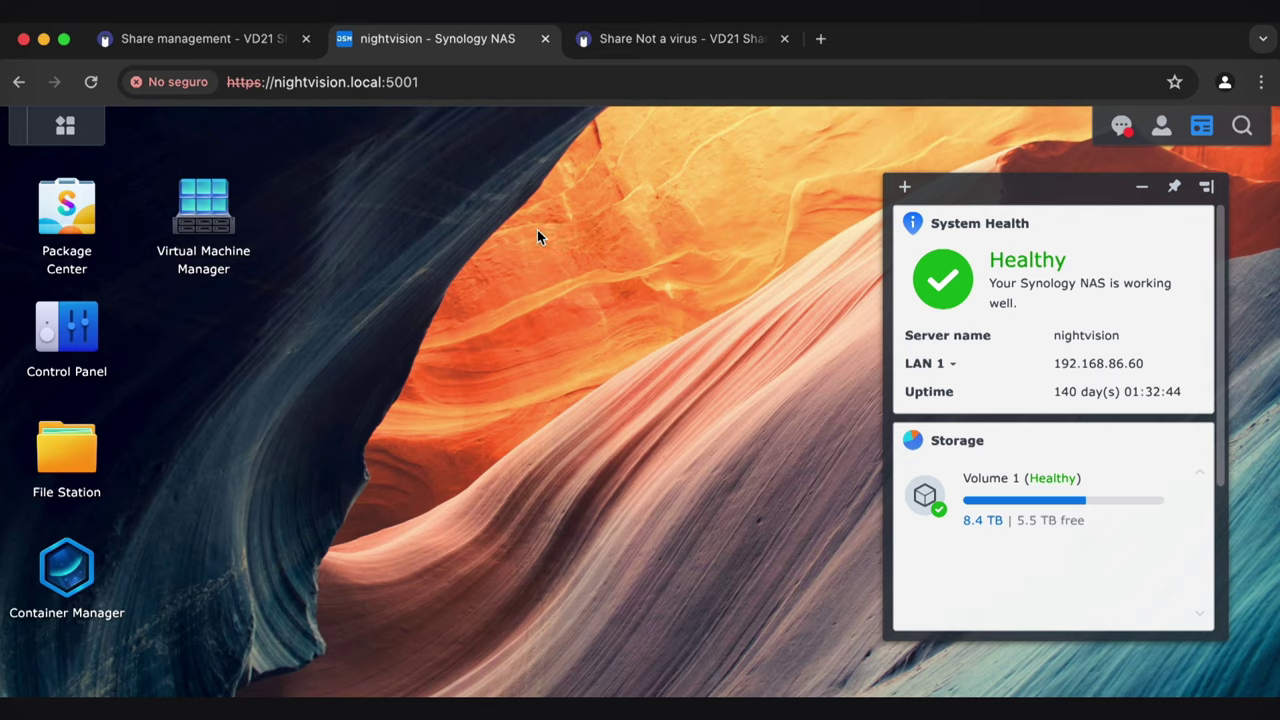
{"action": "left_click", "coordinate": [80, 342]}
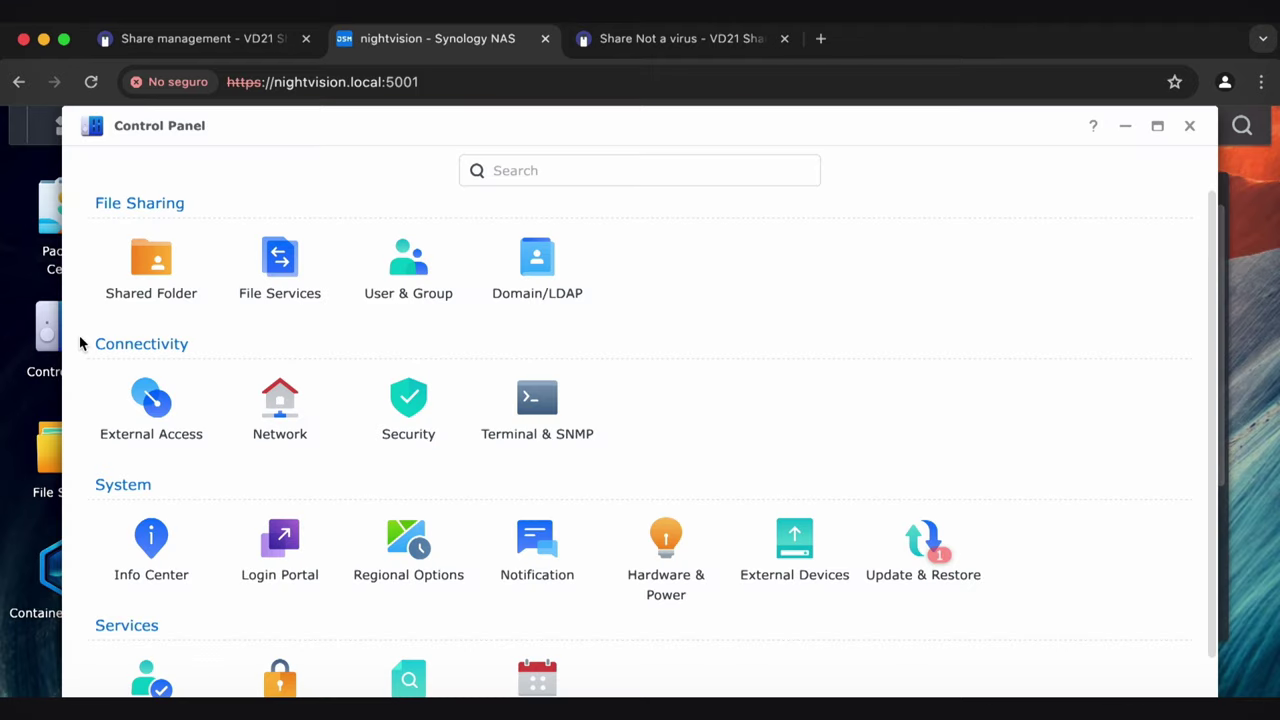
{"action": "left_click", "coordinate": [174, 384]}
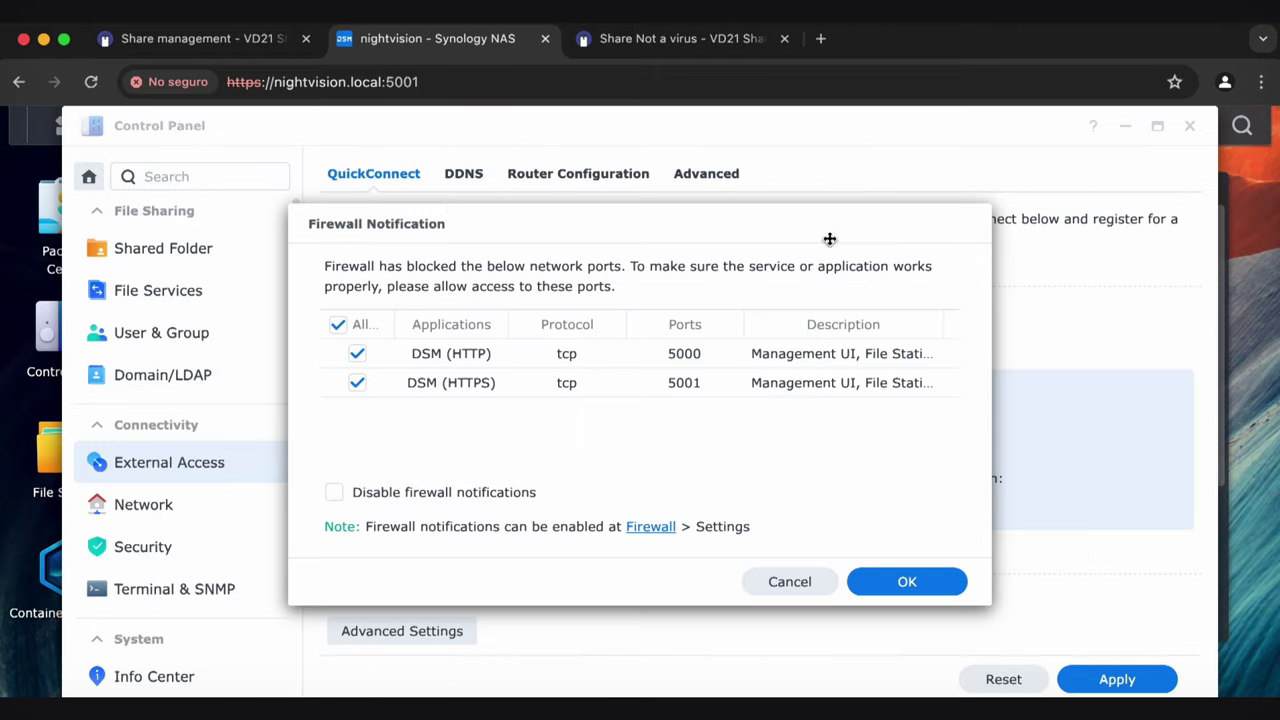
{"action": "left_click", "coordinate": [800, 582]}
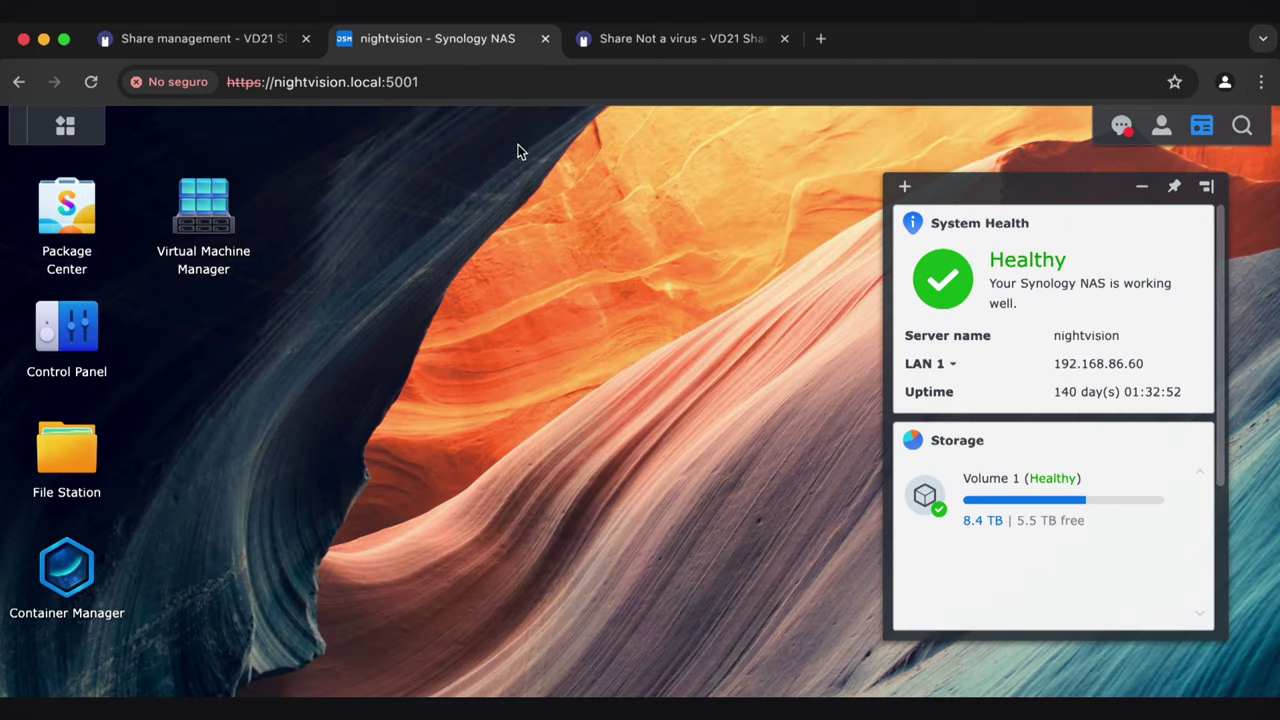
{"action": "left_click", "coordinate": [546, 39]}
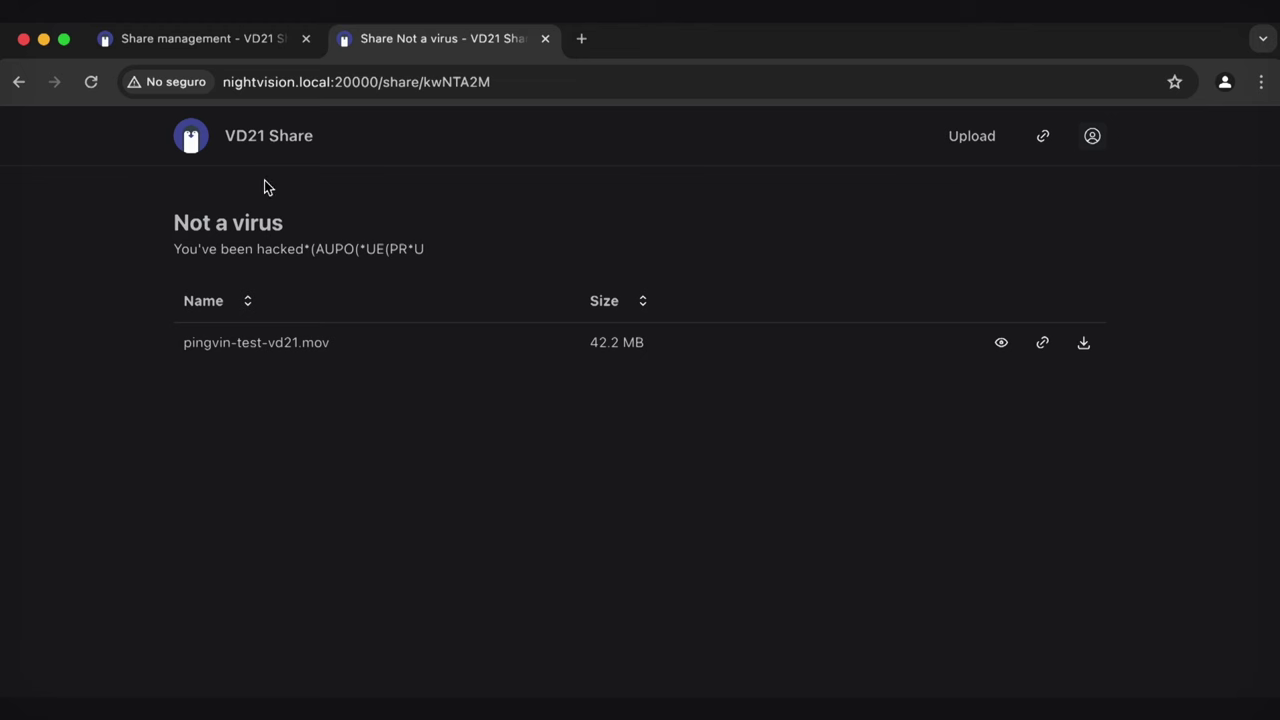
Return to the upload page via the VD21 Share header logo
{"action": "left_click", "coordinate": [189, 135]}
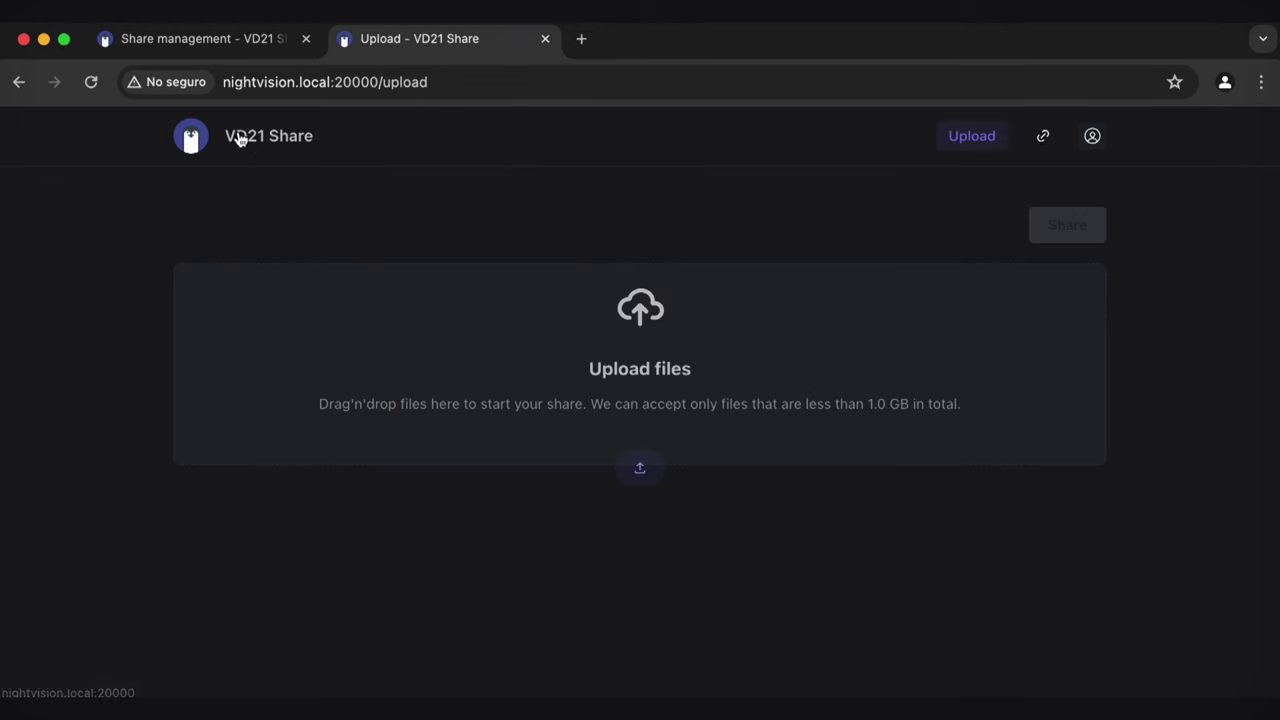
{"action": "left_click_drag", "start_coordinate": [240, 134], "coordinate": [314, 137]}
{"action": "left_click", "coordinate": [482, 156]}
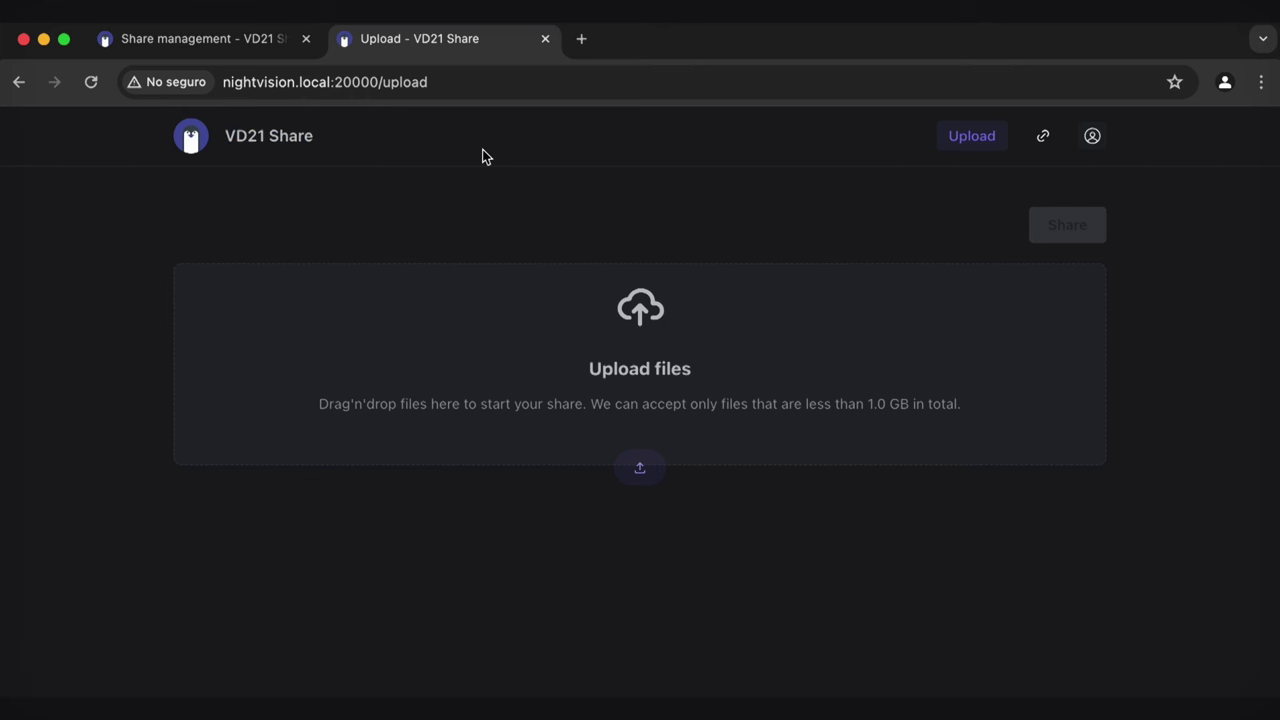